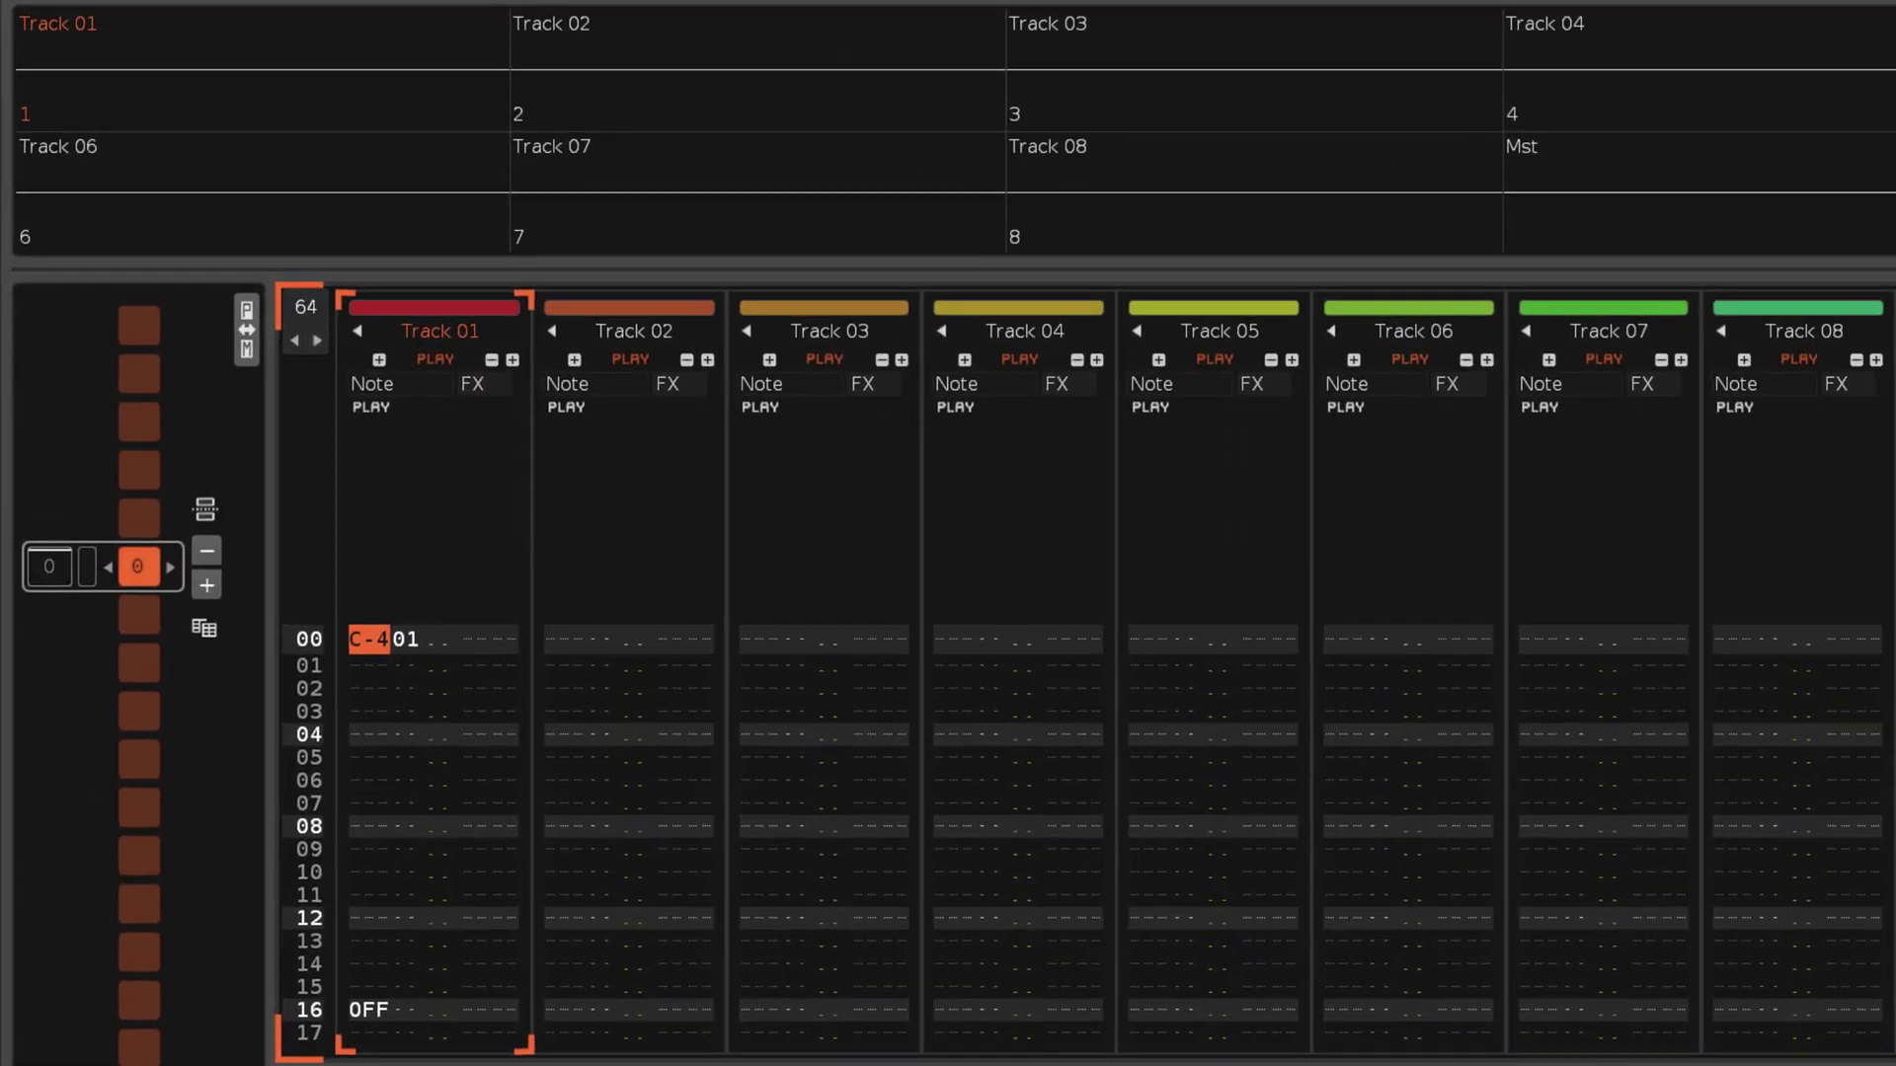
# Play the pattern before and after clearing Track 01's C-4 note and note-off.
pyautogui.press('space')
pyautogui.press('space')
# Enter a C-4 on row 00 and a note-off on row 16 of Track 01, then audition it.
pyautogui.press('Escape')
pyautogui.press('z')
pyautogui.press('pagedown')
pyautogui.press('capslock')
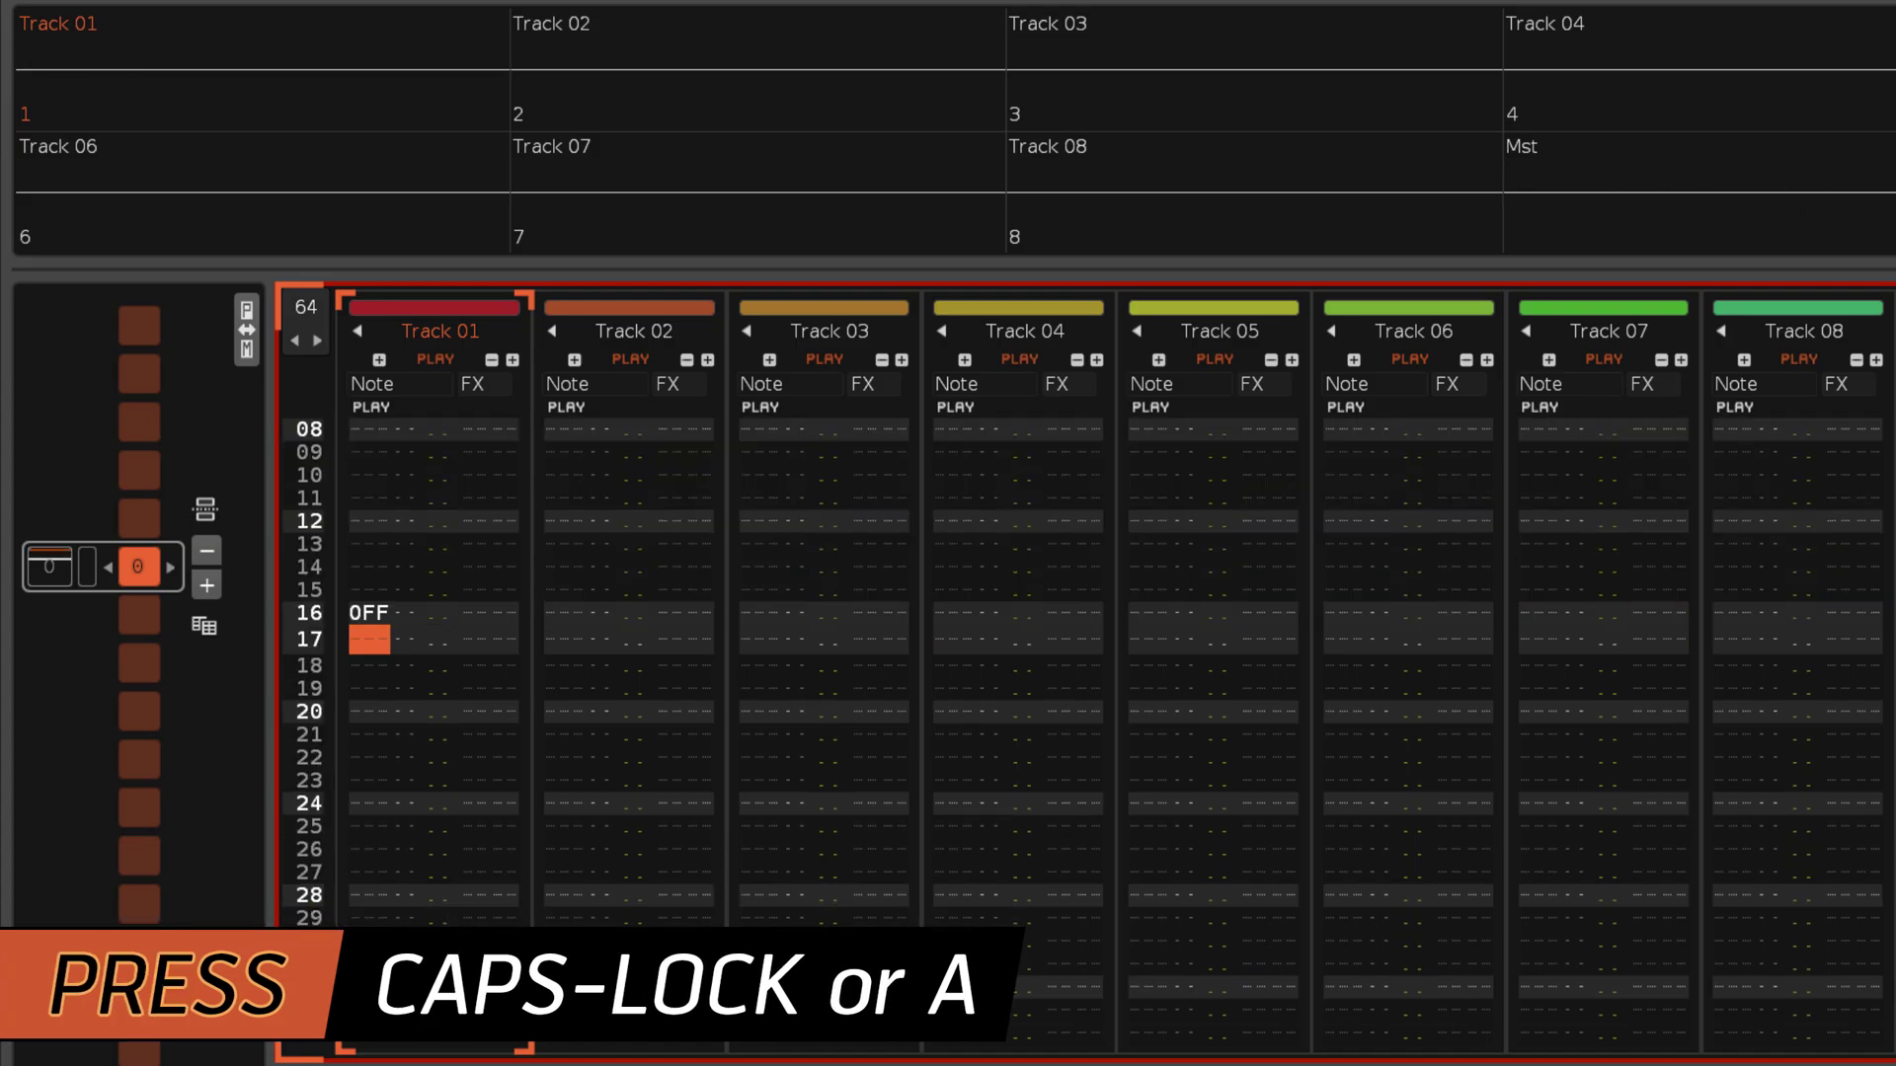
pyautogui.press('space')
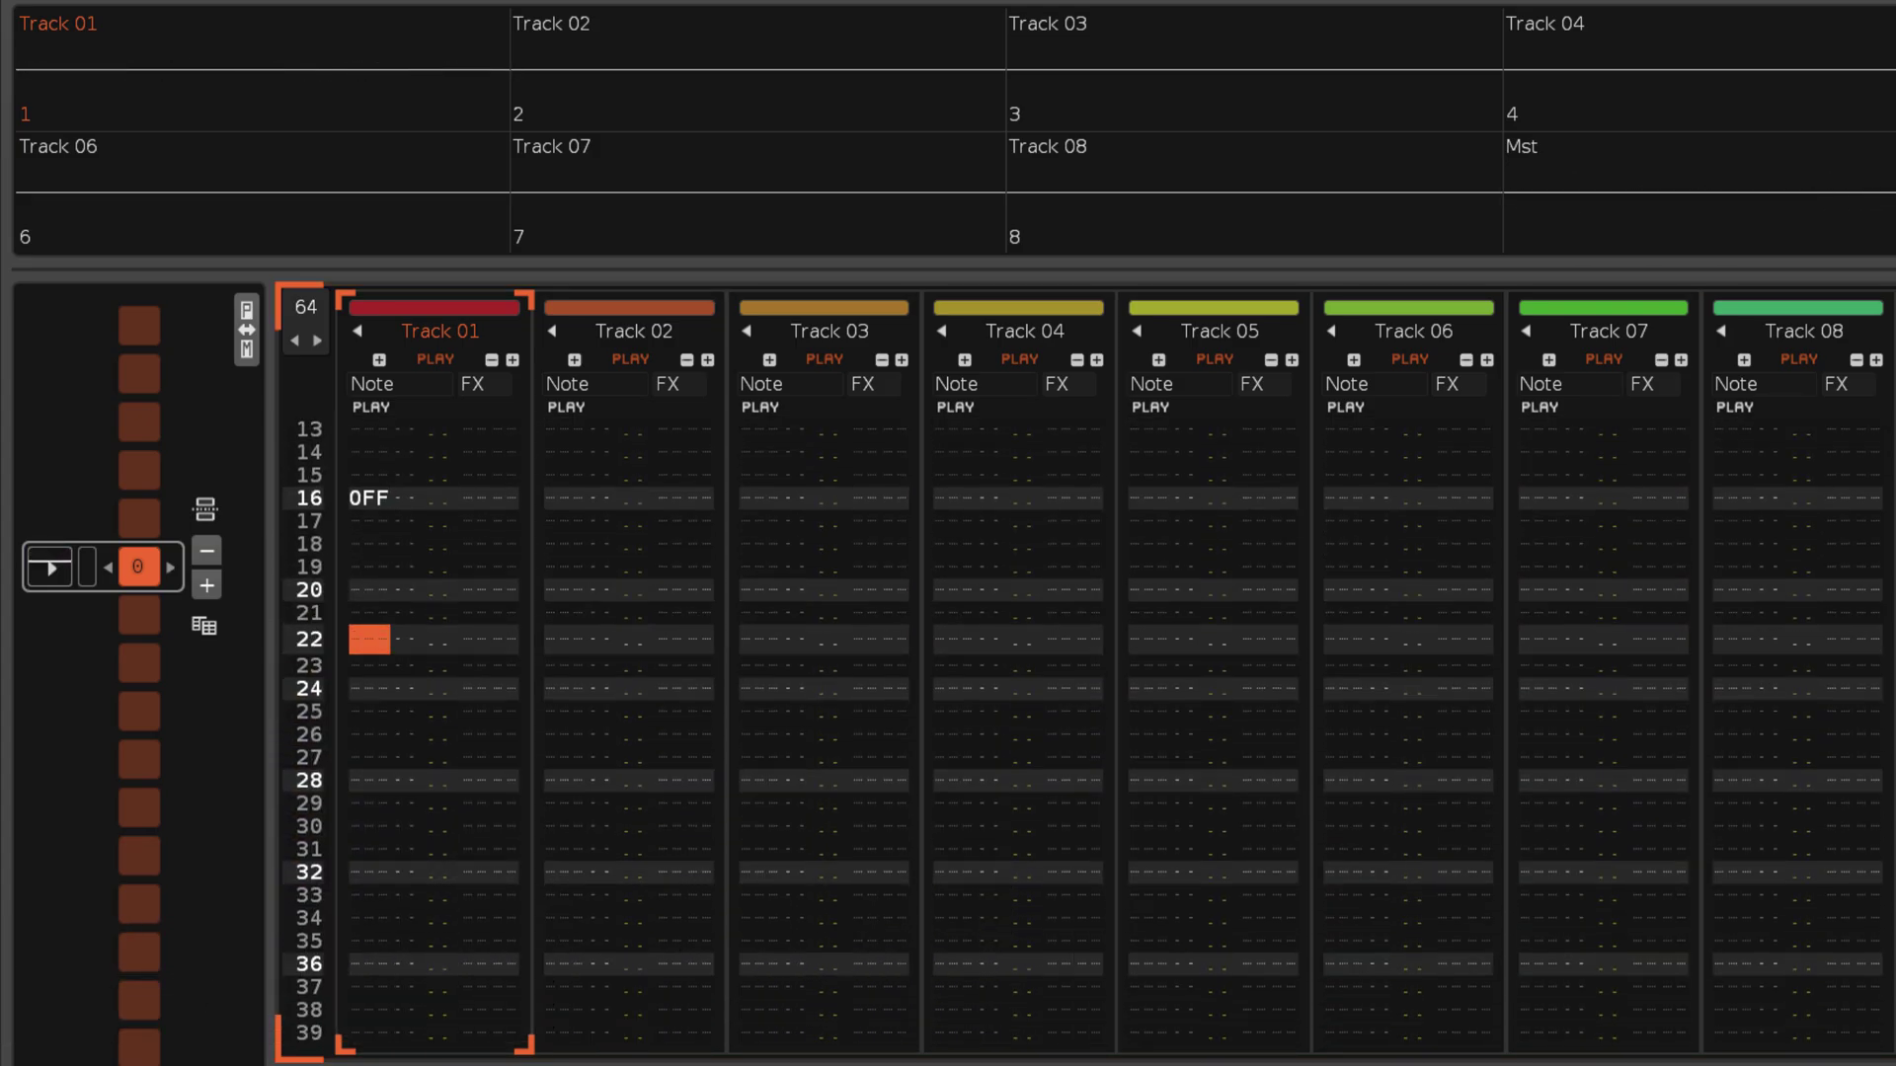
pyautogui.press('space')
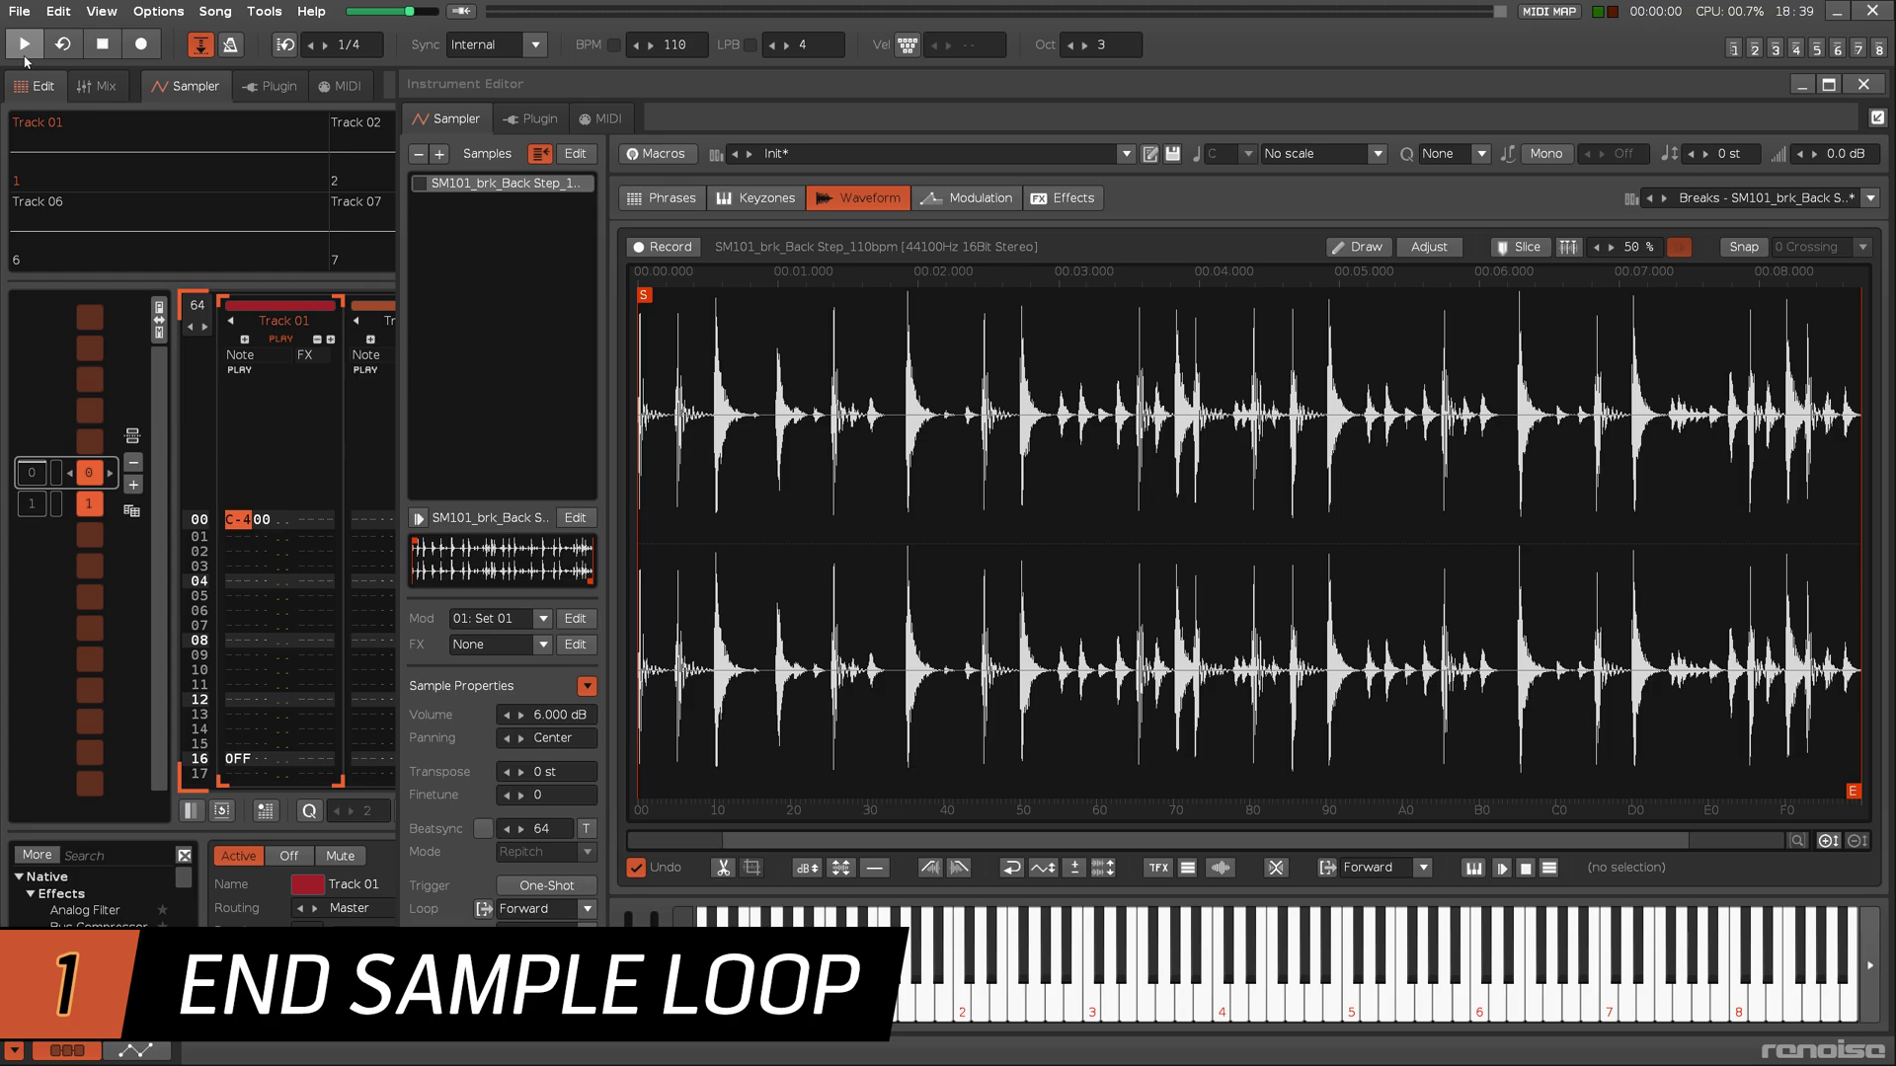
# Make the drum-loop sample exit its loop on note-off and audition the result.
pyautogui.click(24, 53)
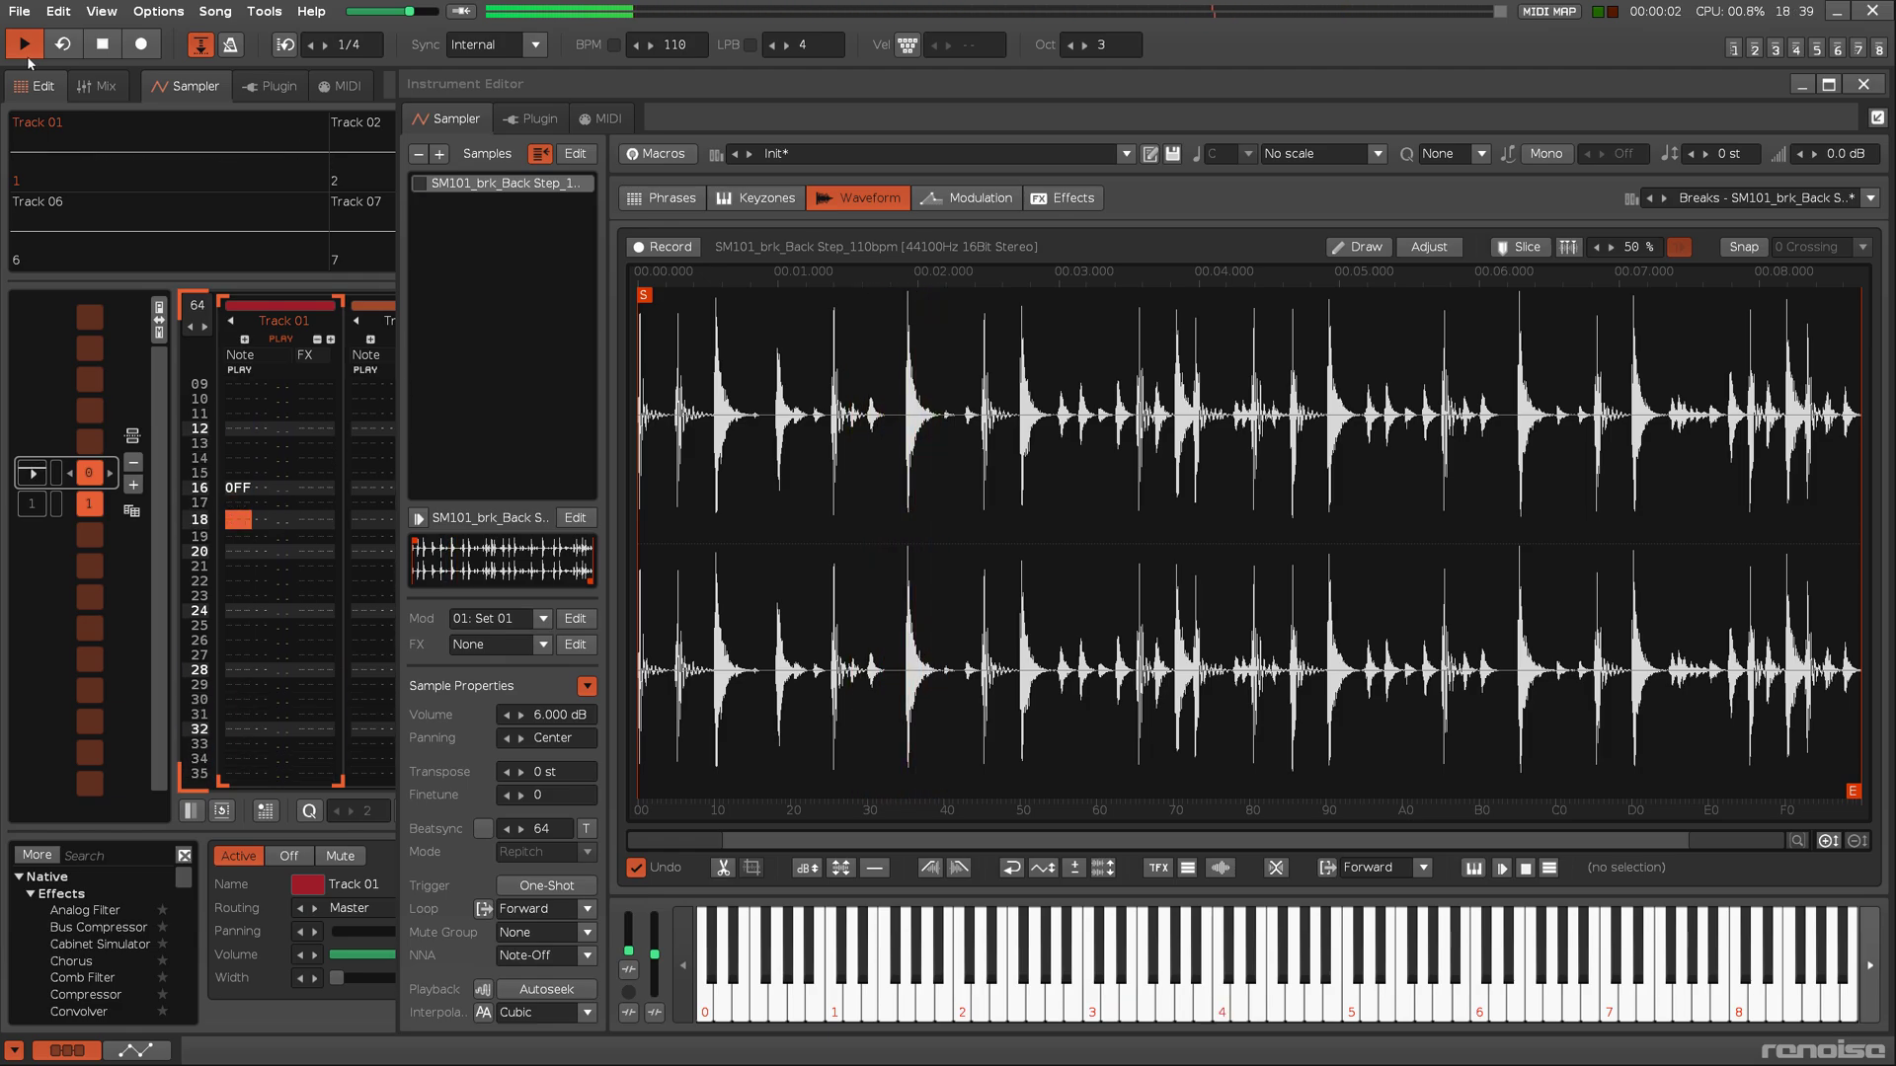
pyautogui.click(103, 44)
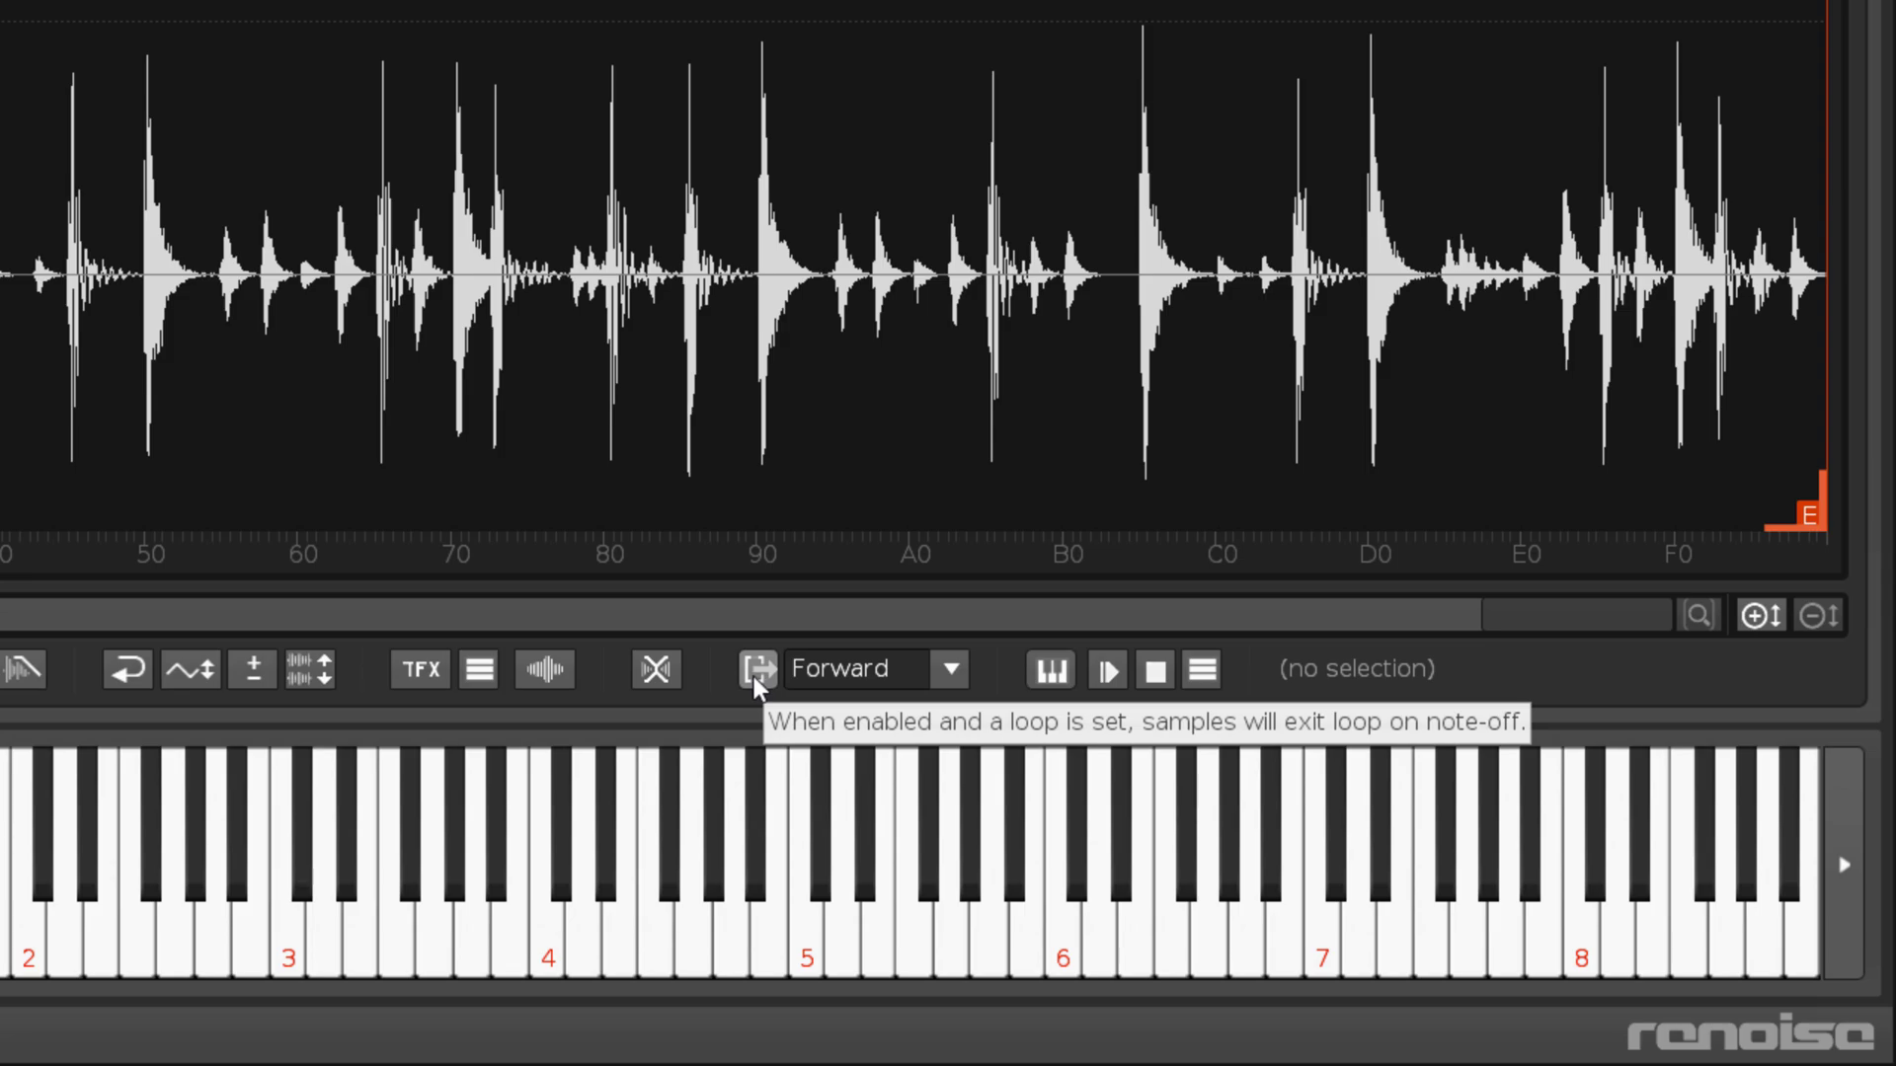
pyautogui.click(756, 669)
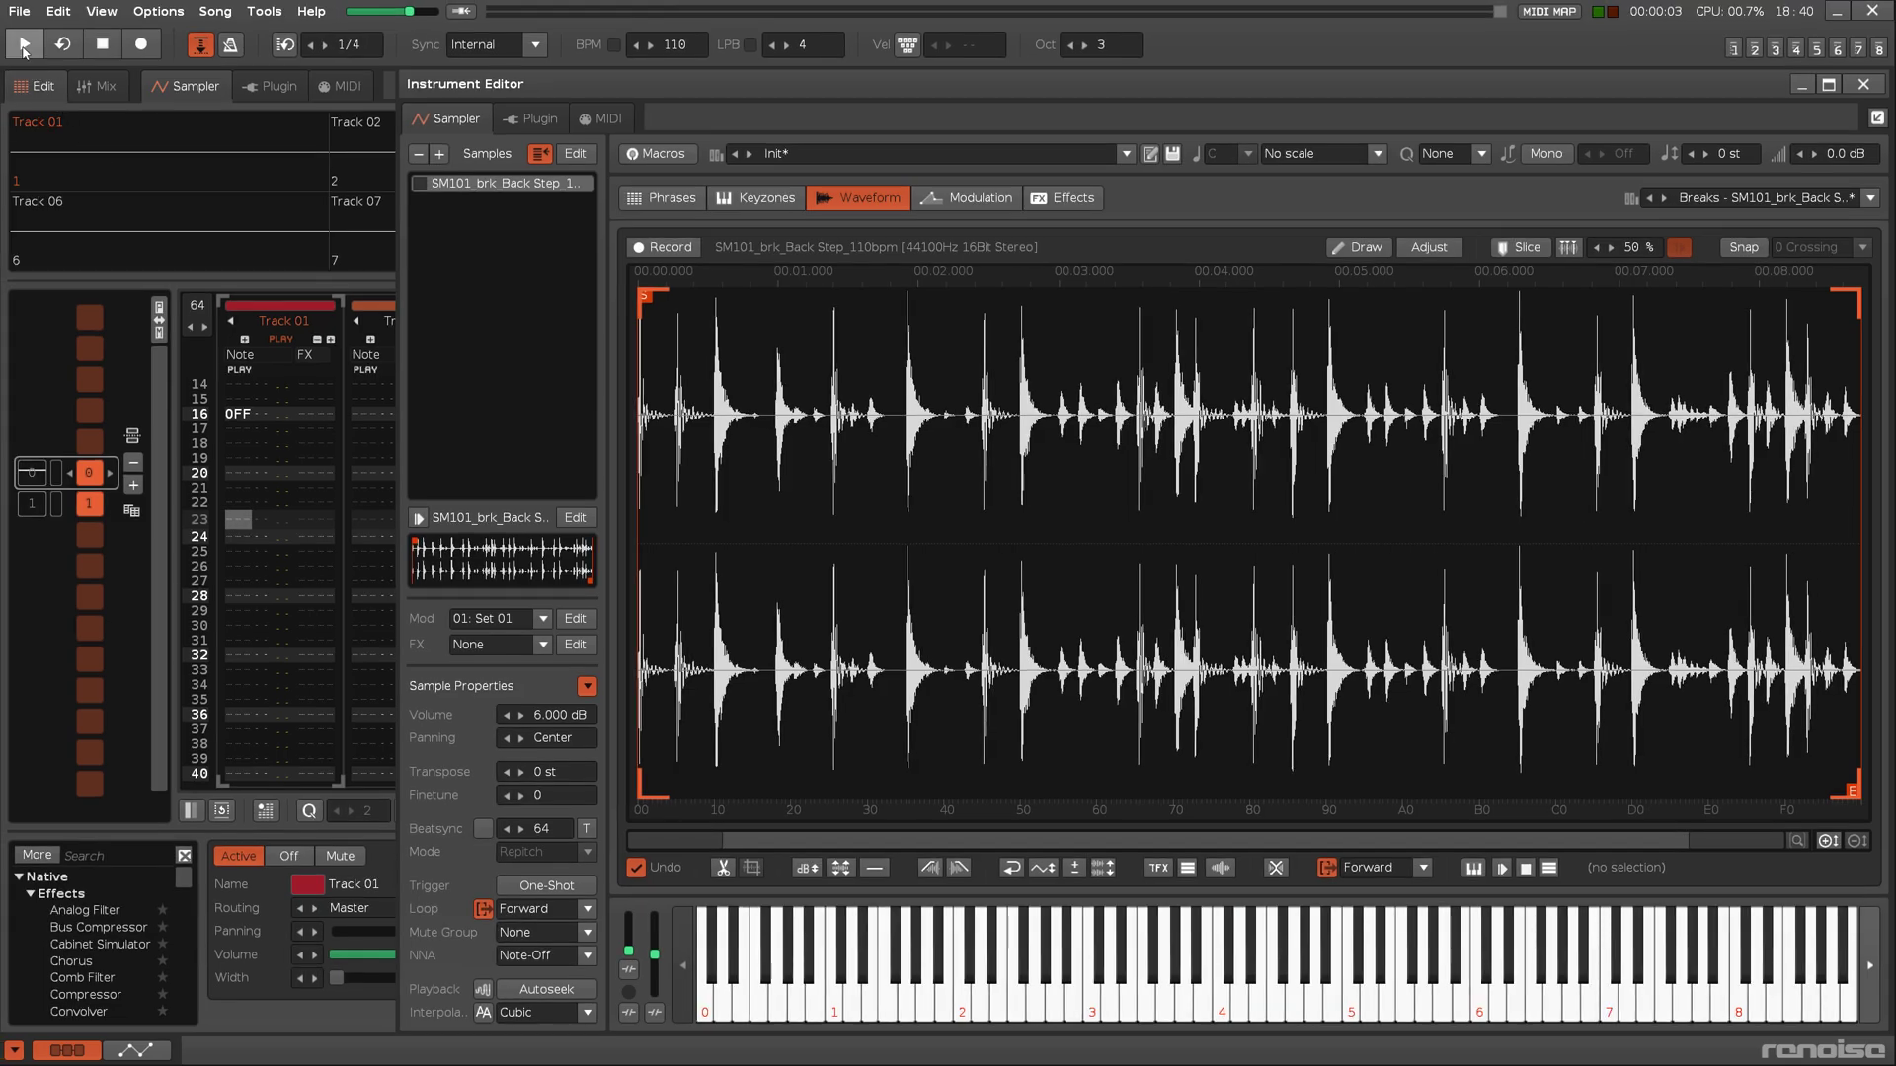
pyautogui.click(23, 46)
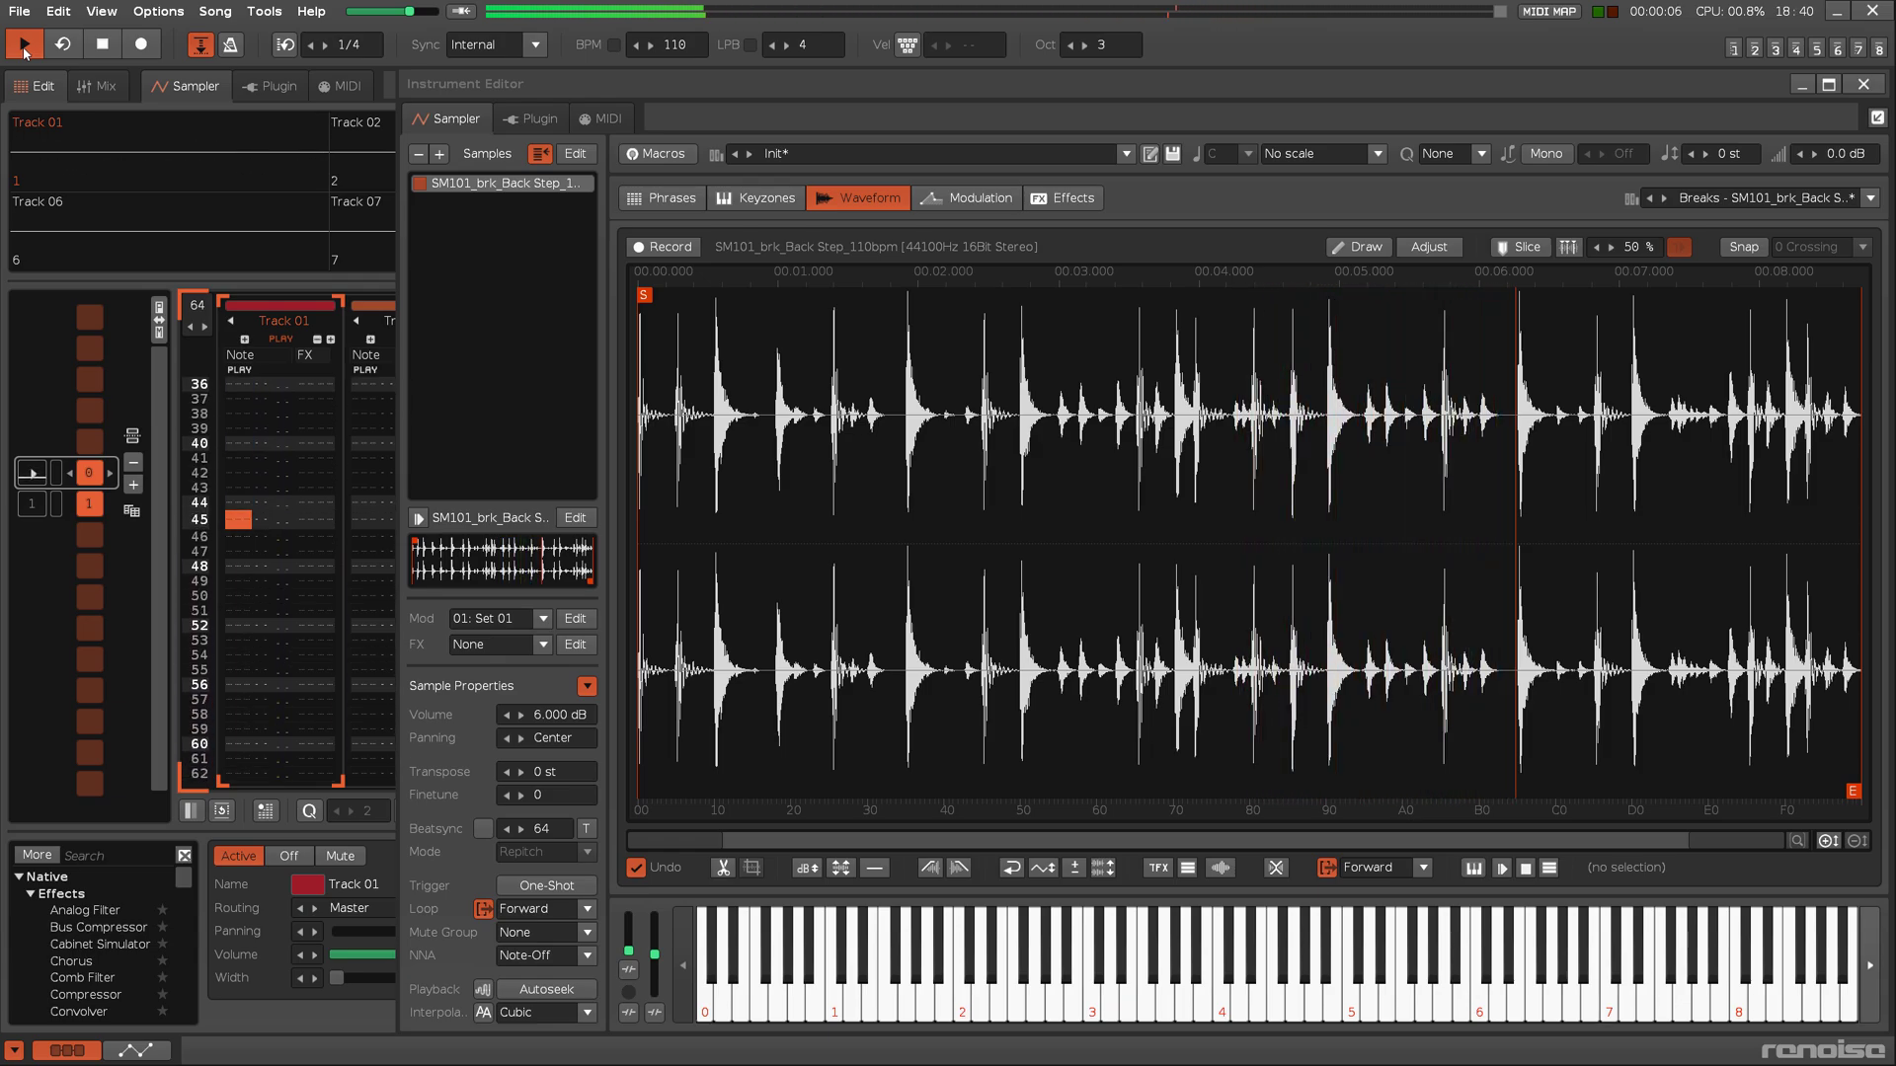
pyautogui.click(101, 46)
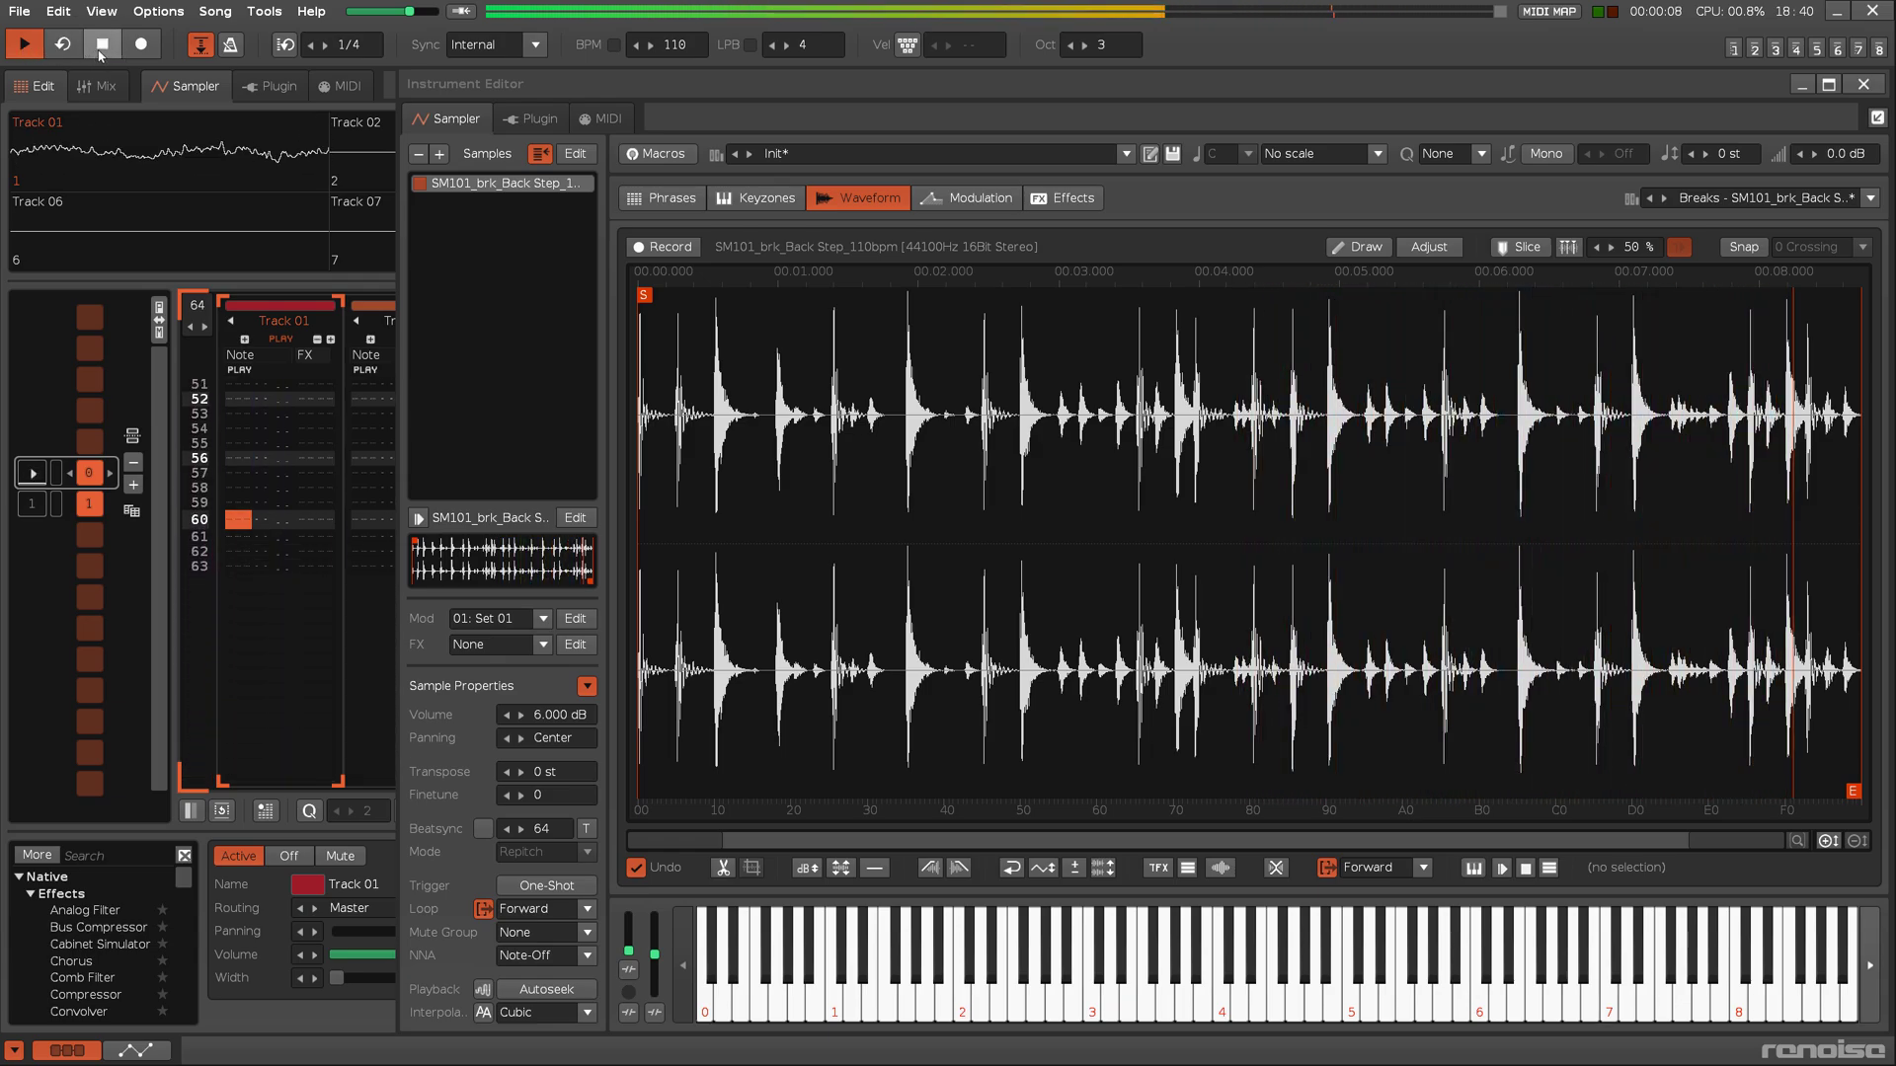
# Move the loop end marker to about position 40 and play the shorter loop.
pyautogui.click(100, 46)
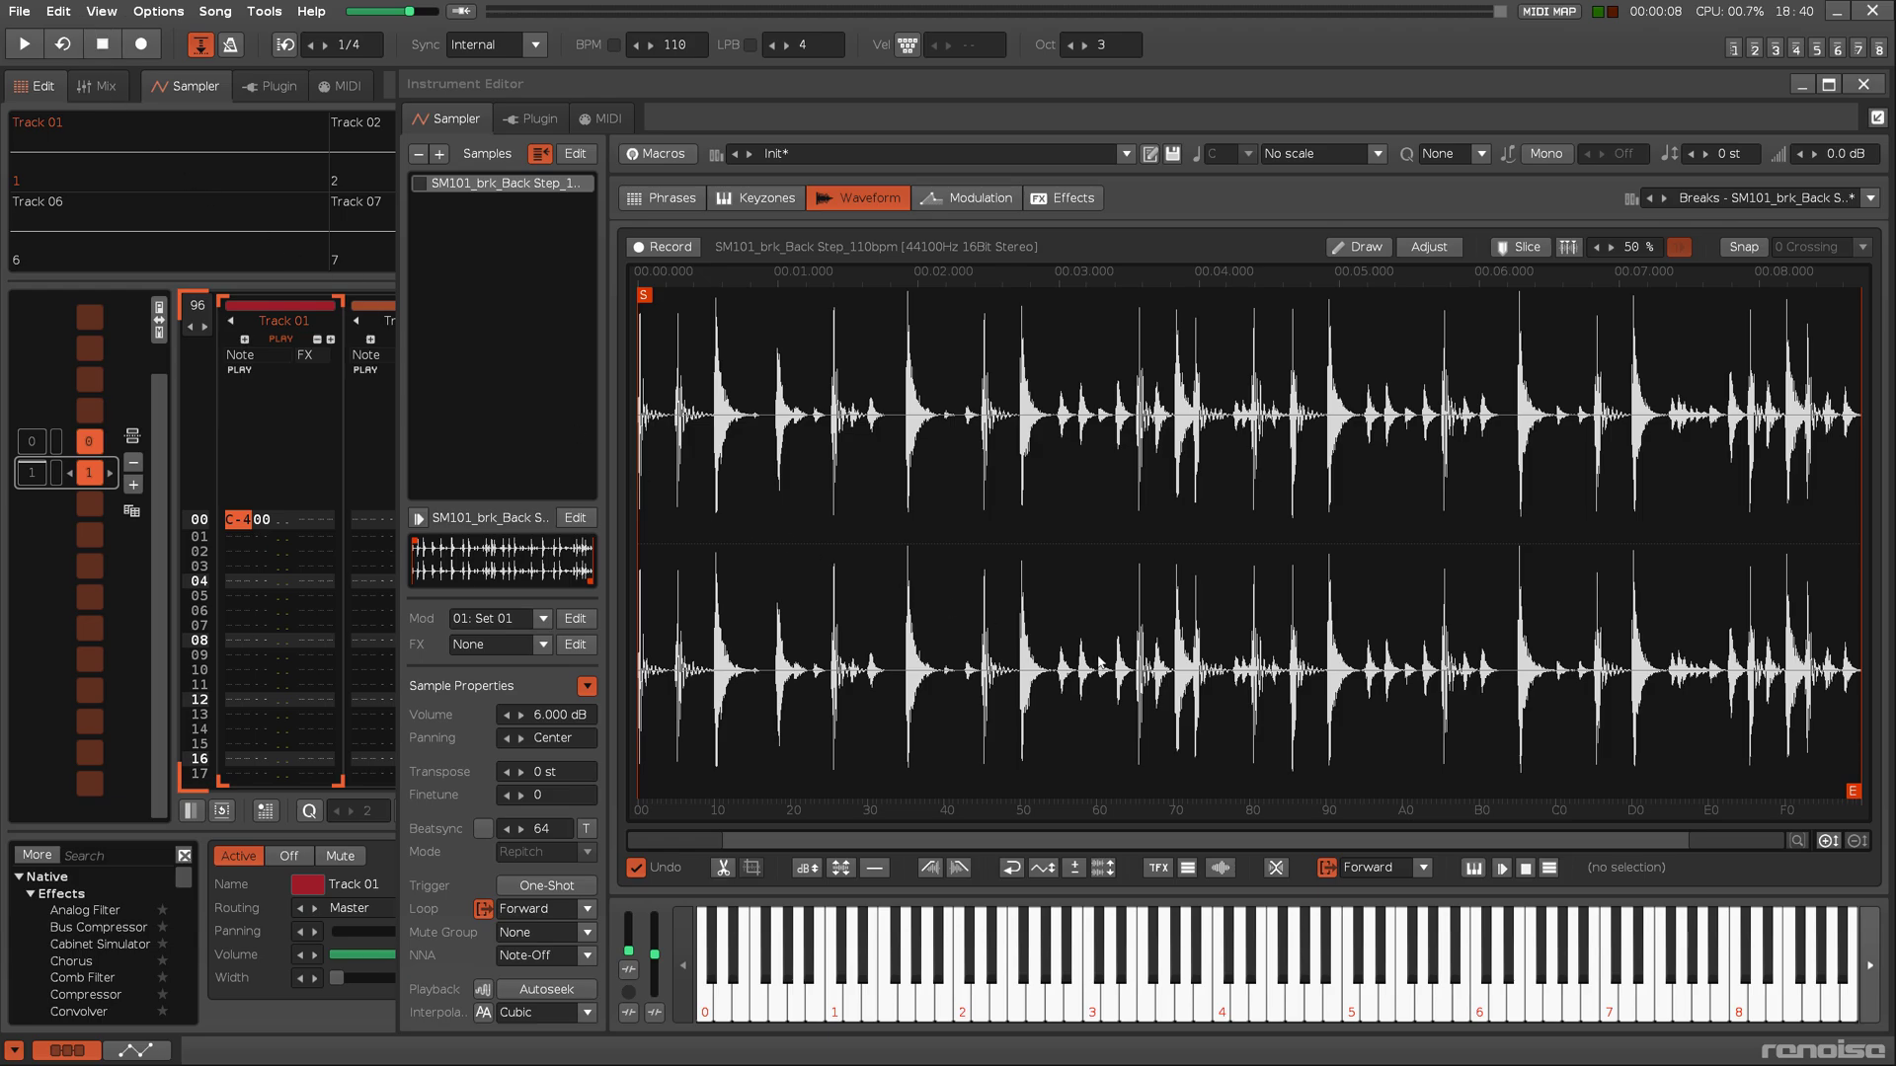
pyautogui.moveTo(1849, 793); pyautogui.dragTo(932, 805)
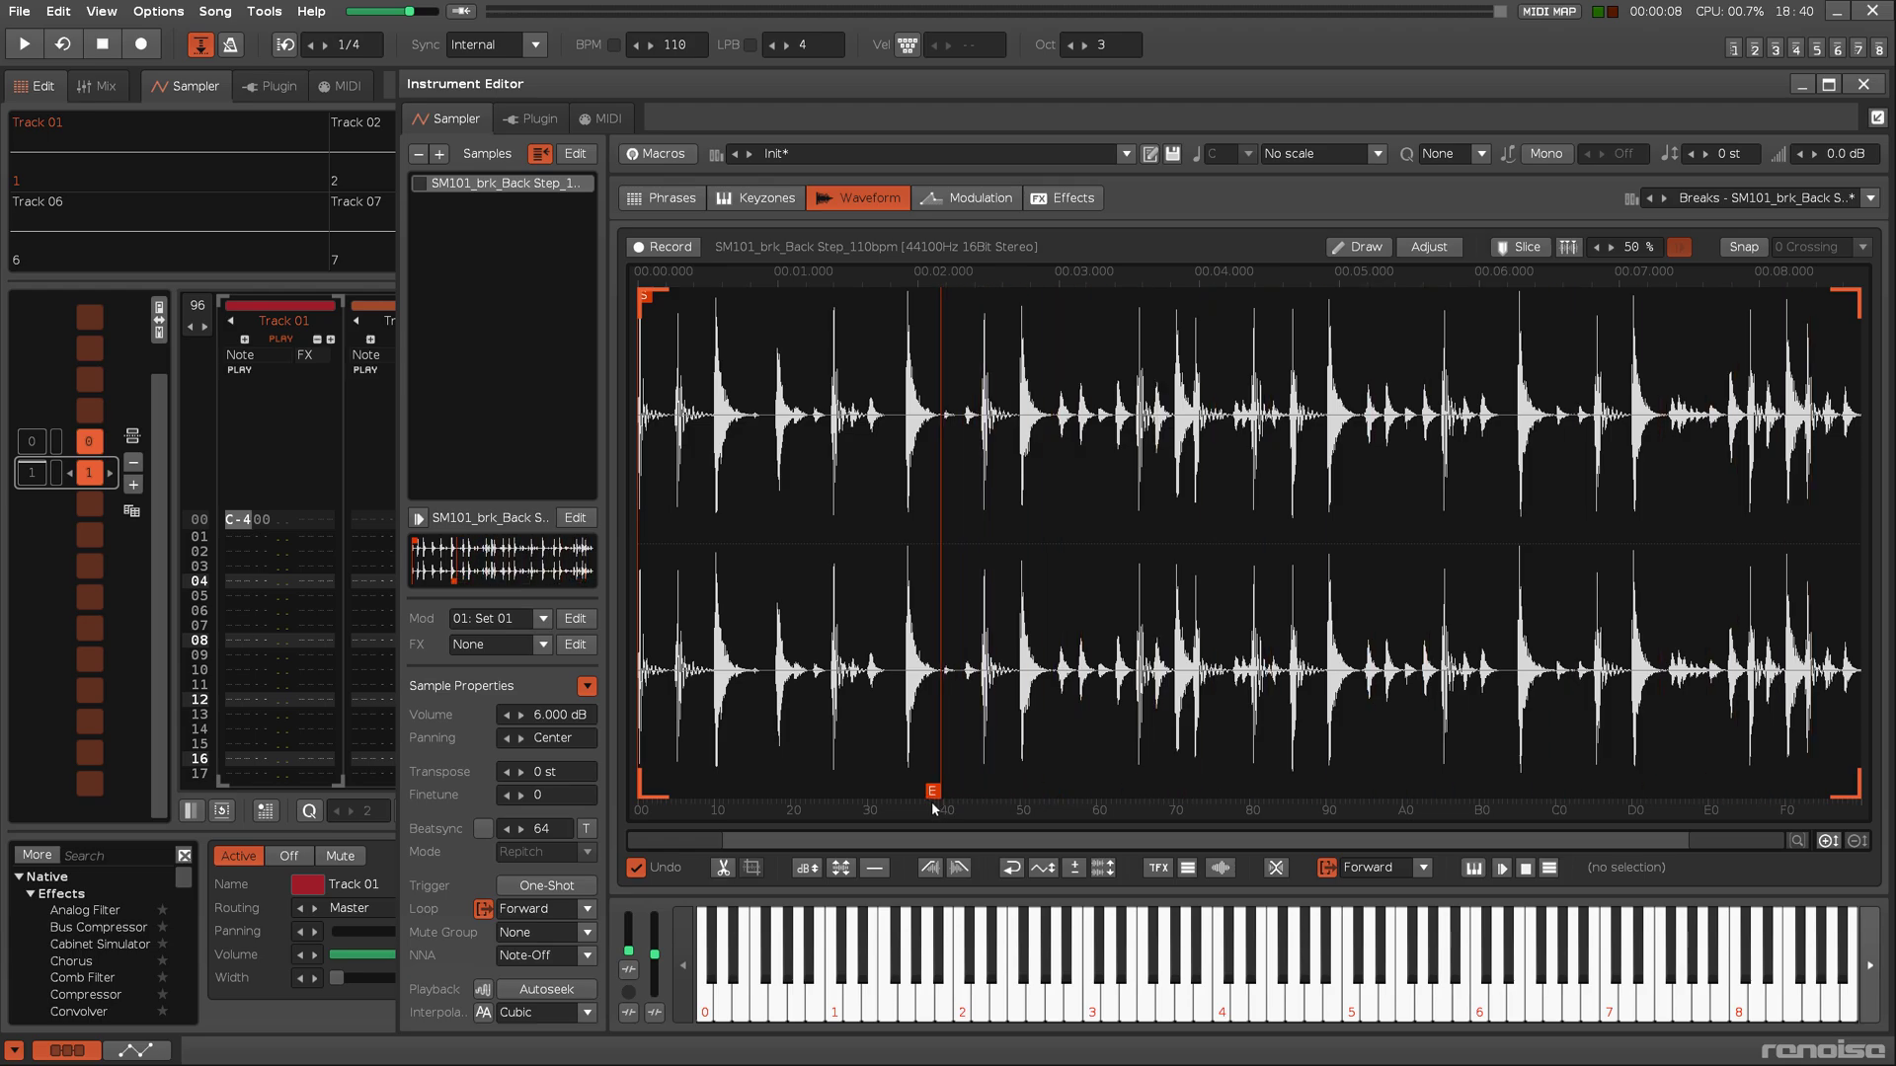
pyautogui.click(25, 47)
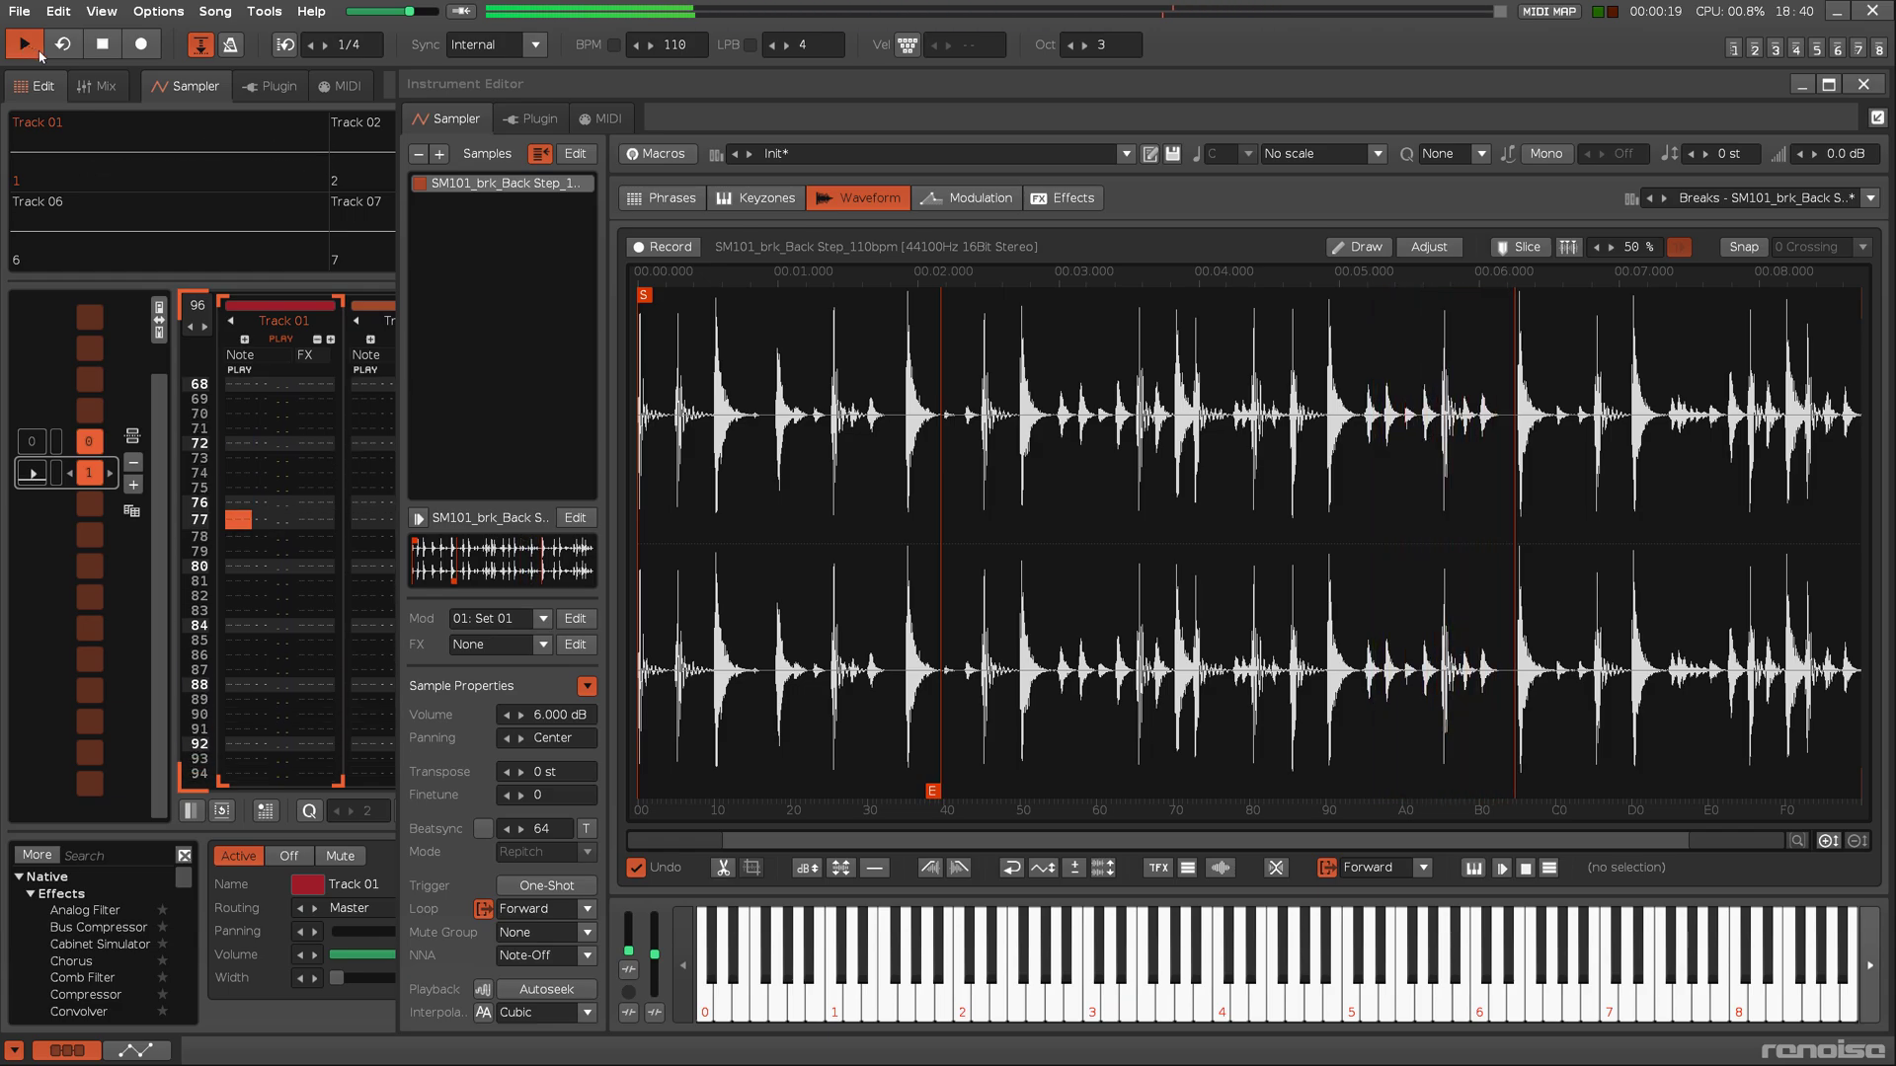
# Switch the Module 8 breakbeat's loop mode to Backward and audition it twice.
pyautogui.click(100, 46)
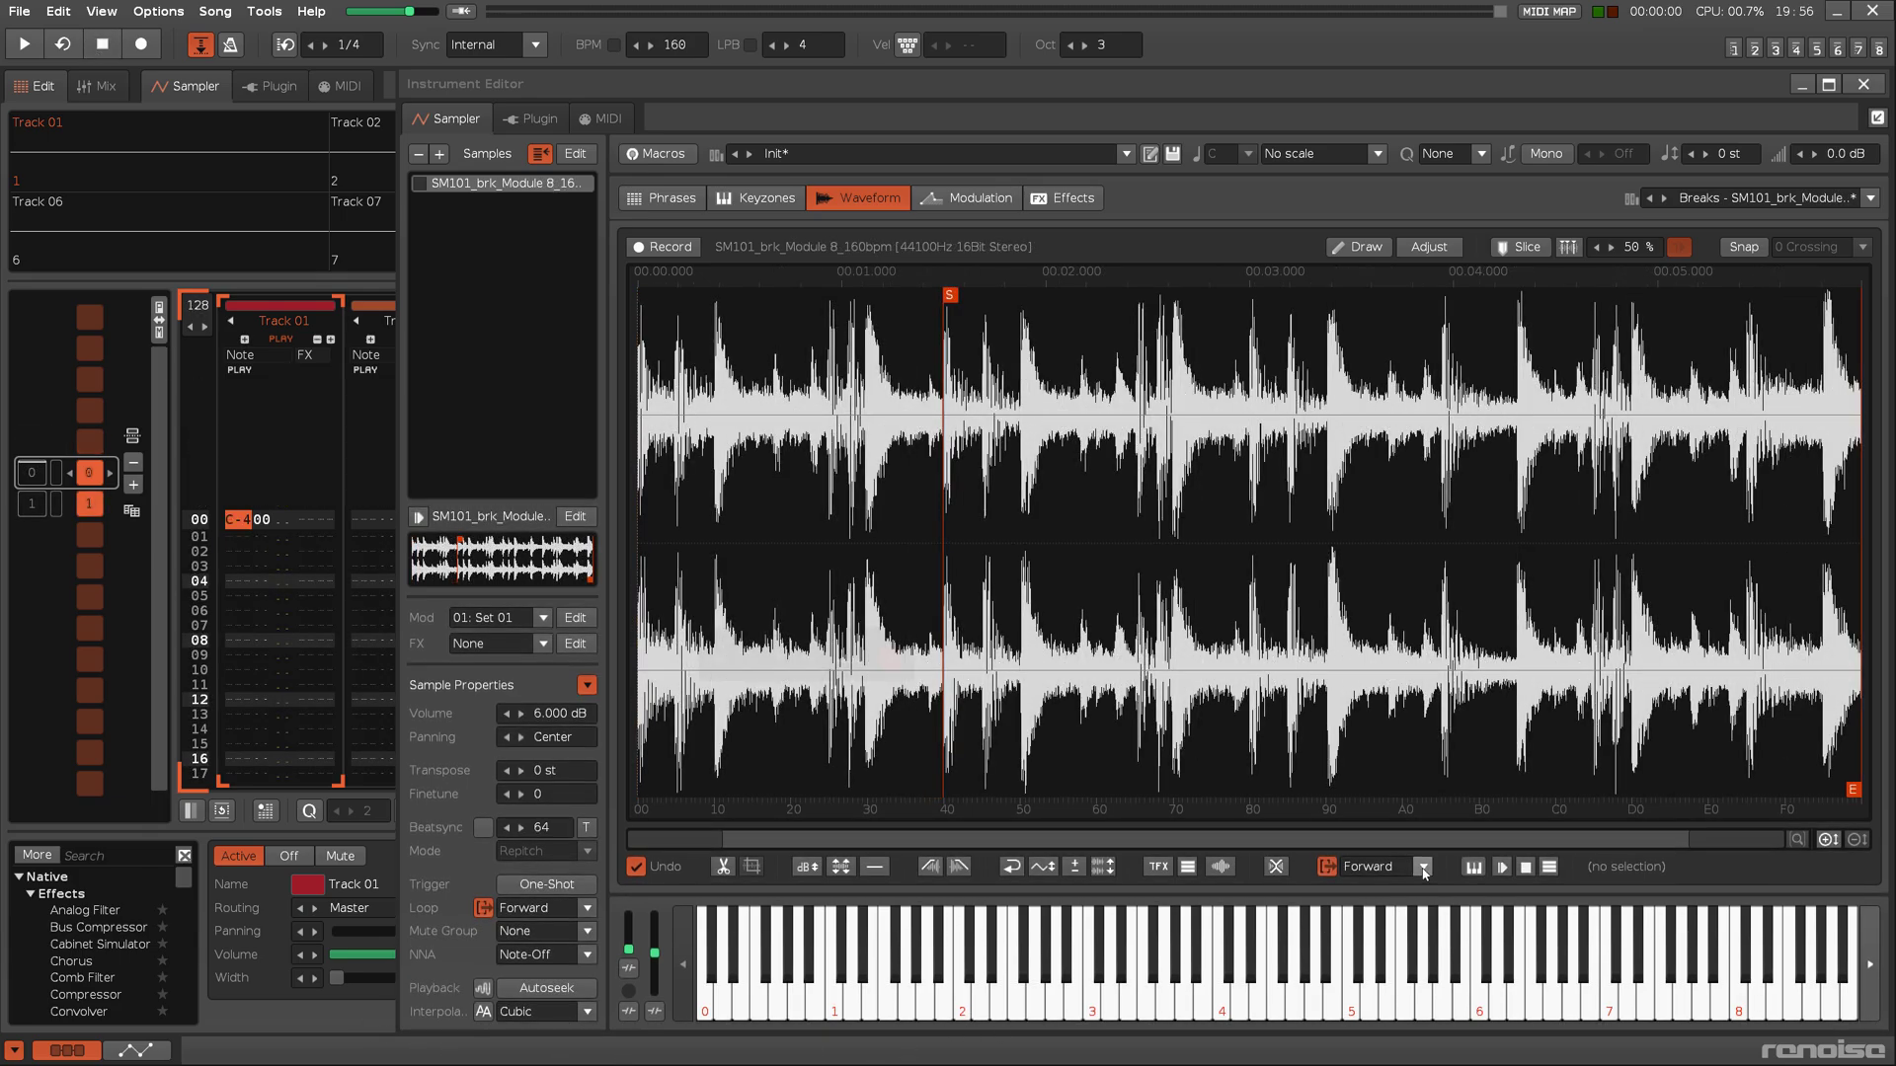
pyautogui.click(1424, 872)
pyautogui.click(1379, 825)
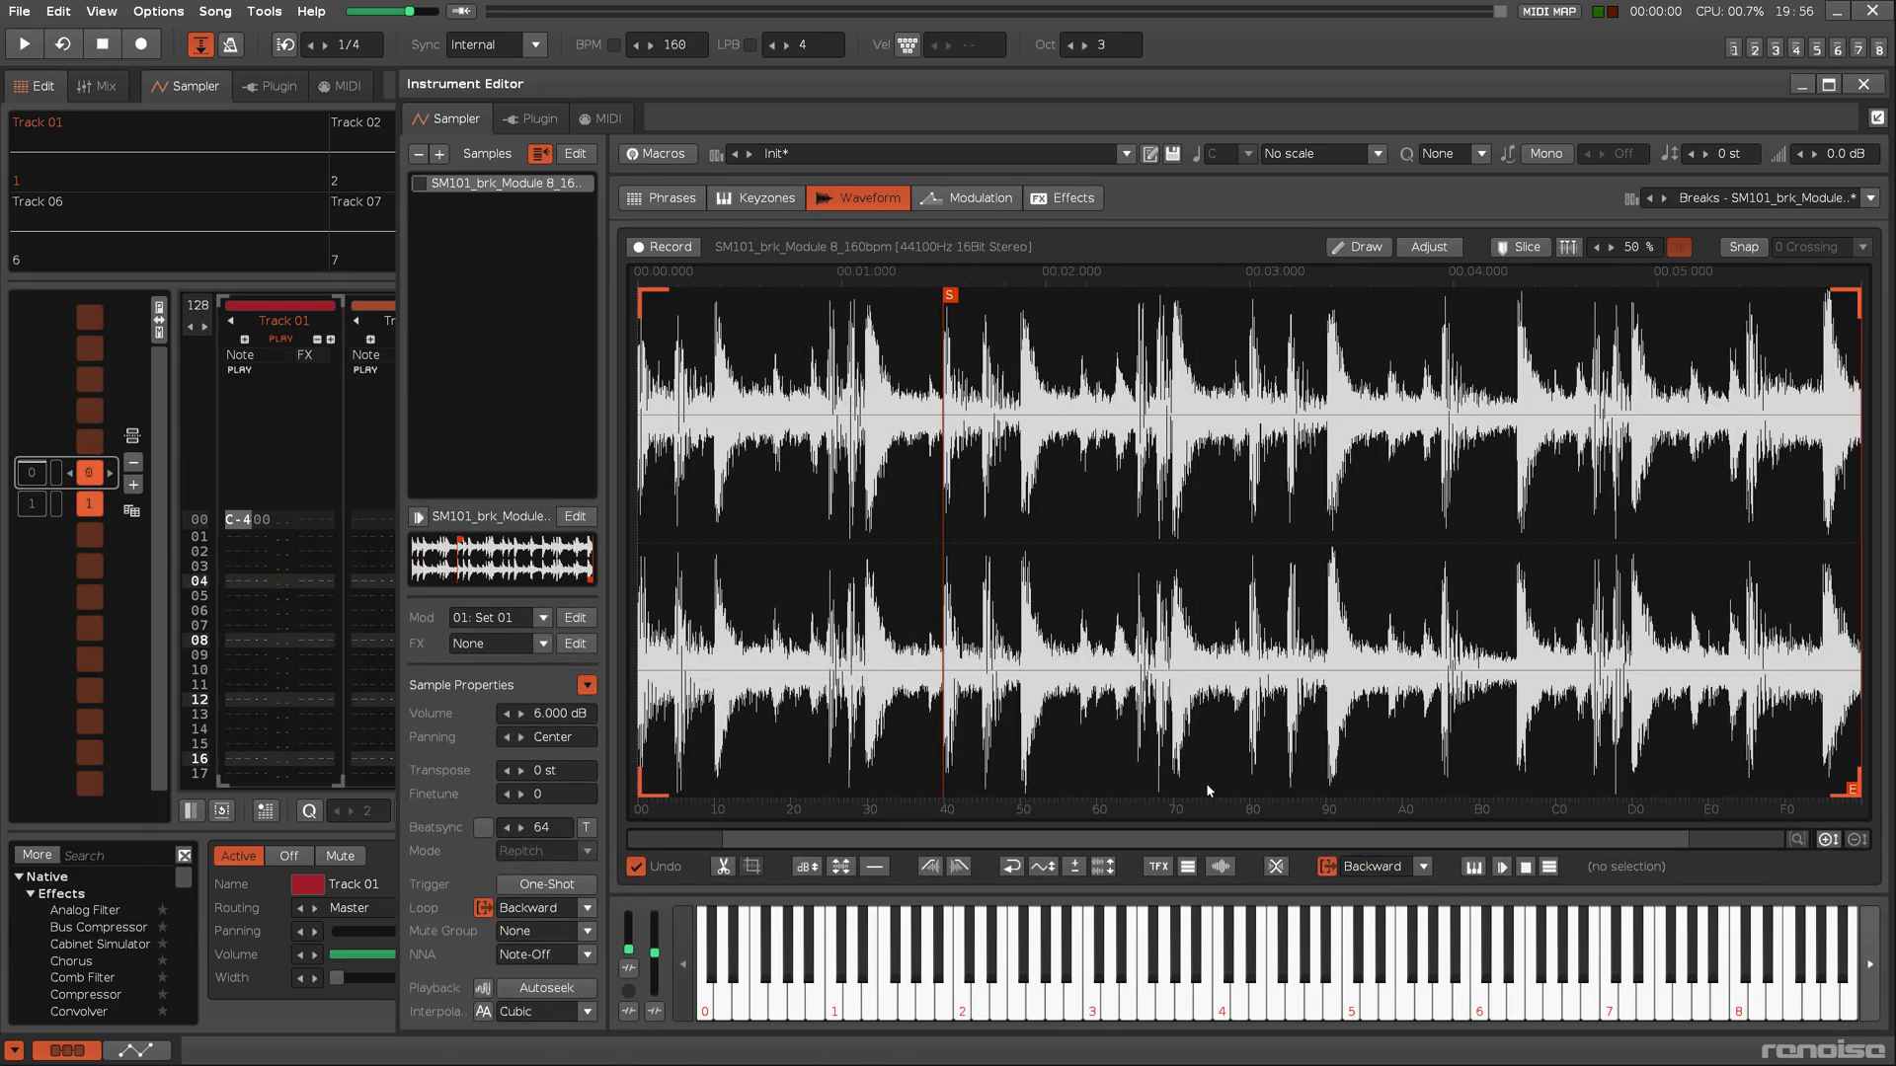
pyautogui.click(29, 55)
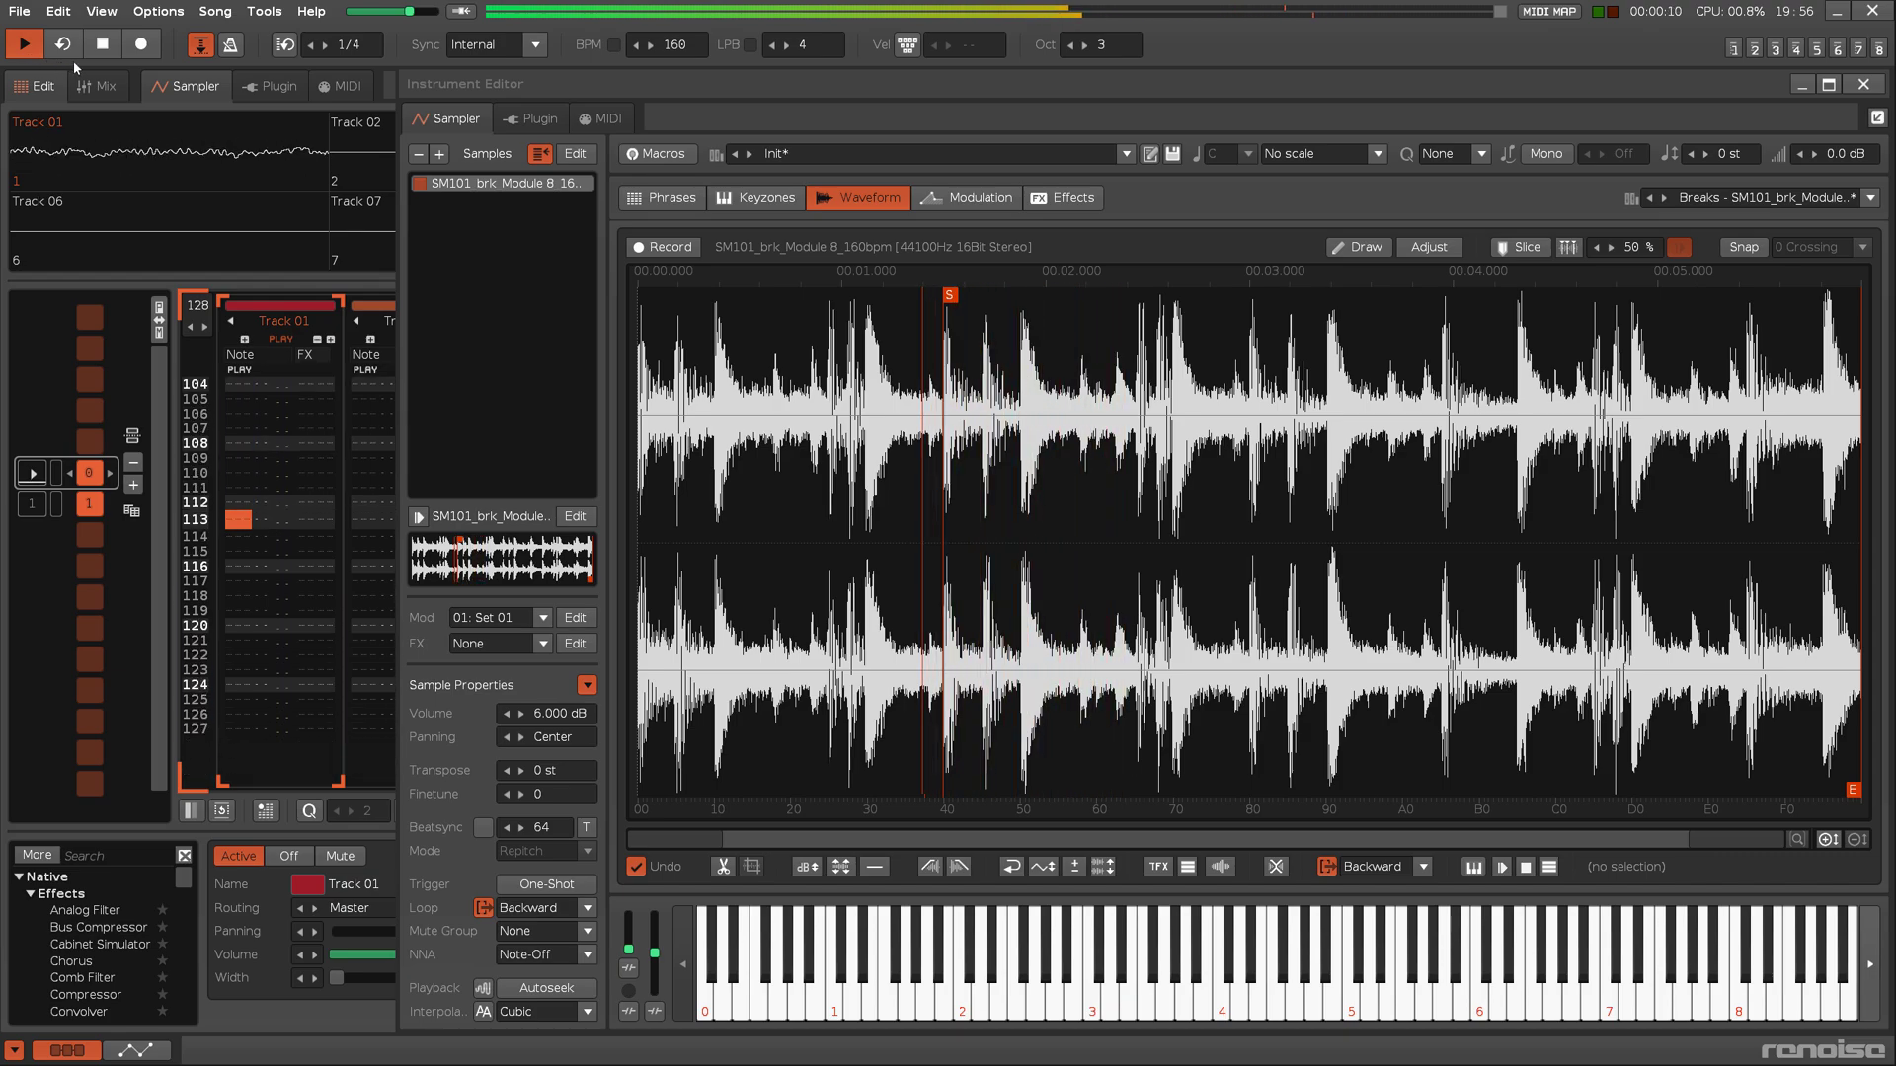
pyautogui.click(100, 44)
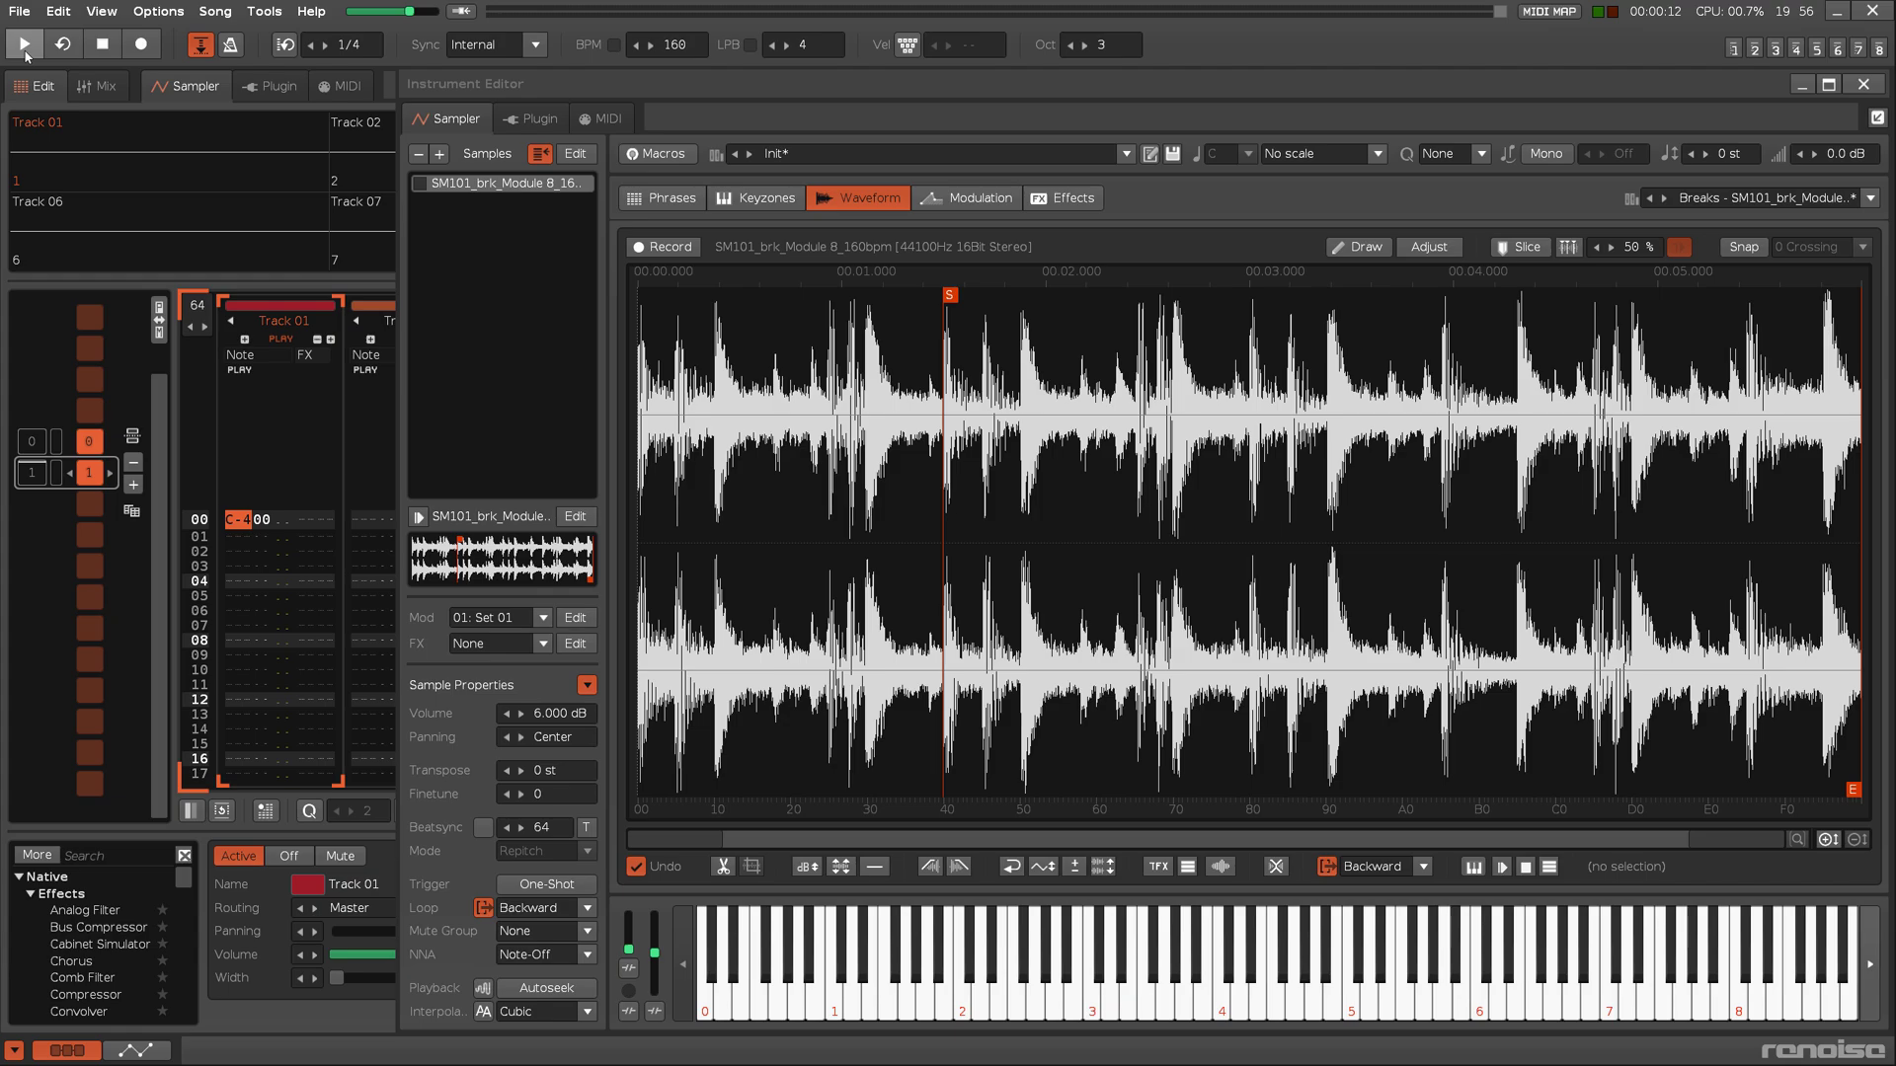
pyautogui.click(25, 50)
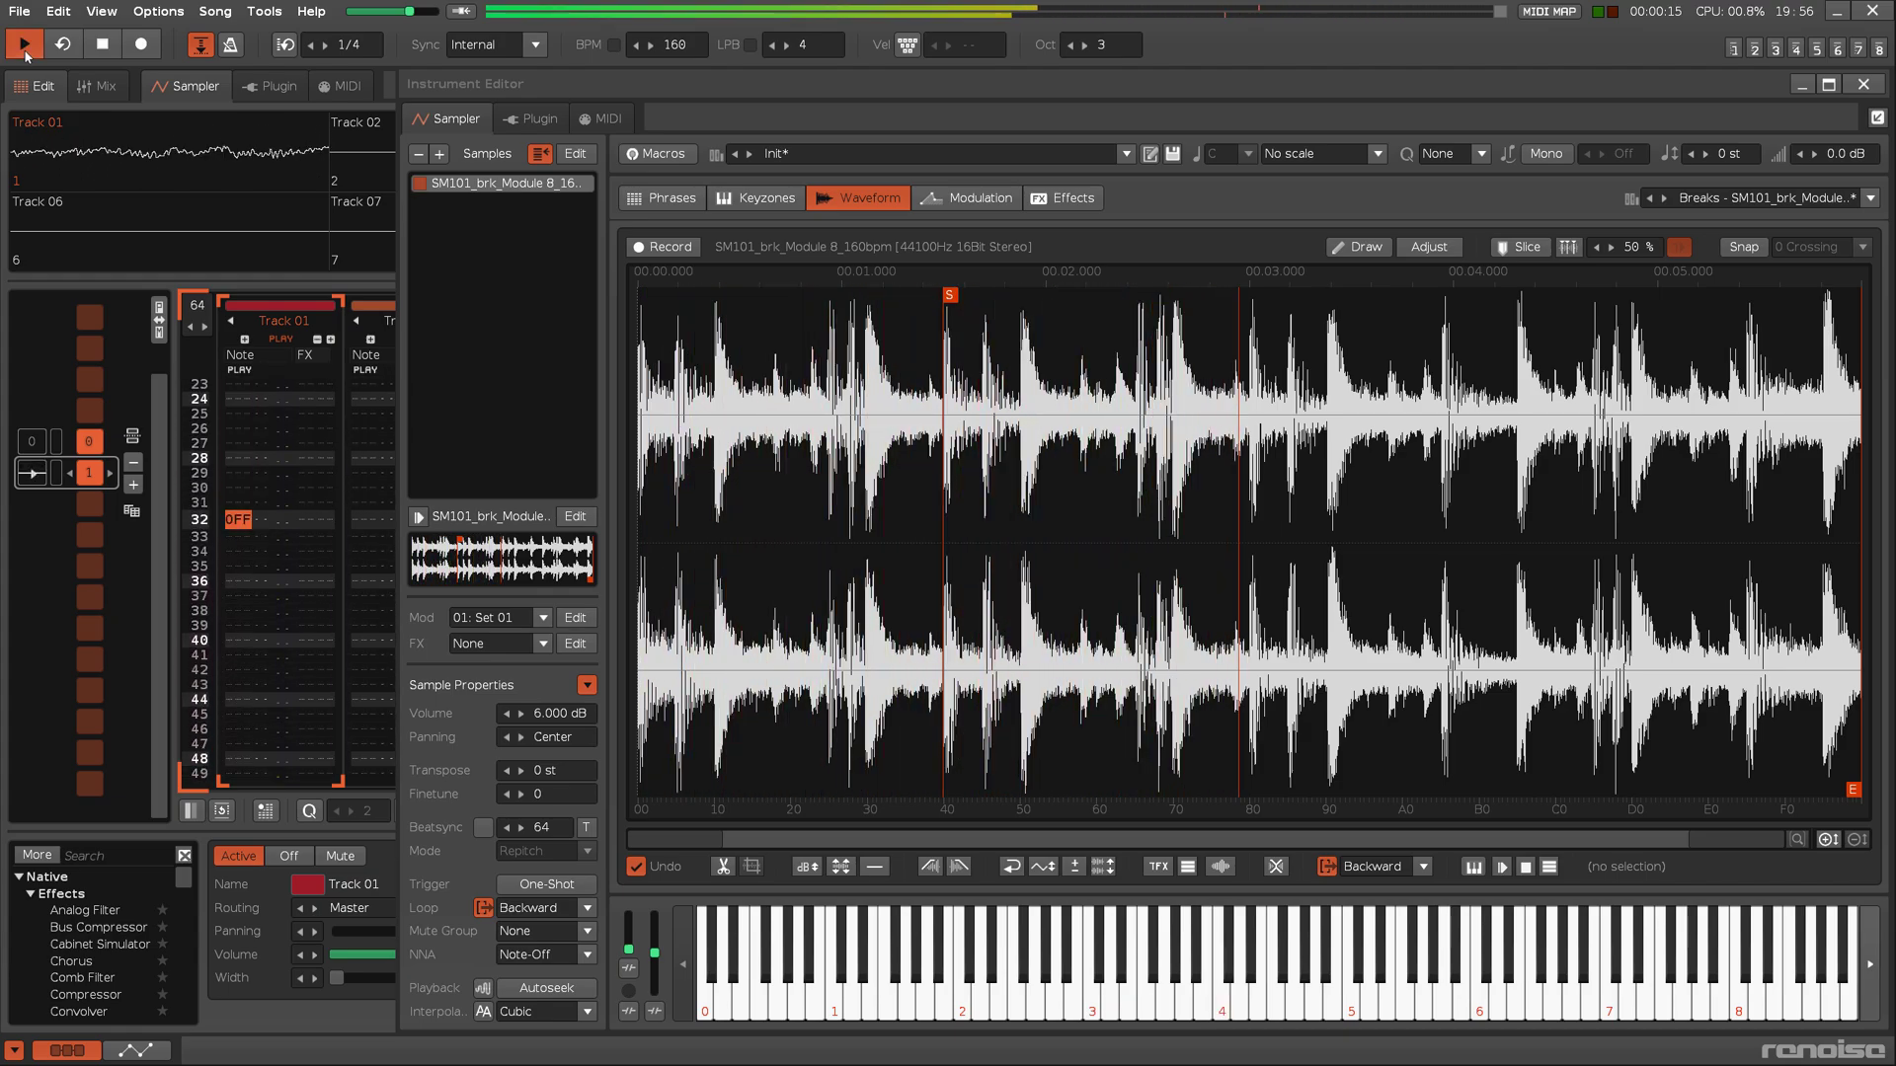
pyautogui.click(113, 54)
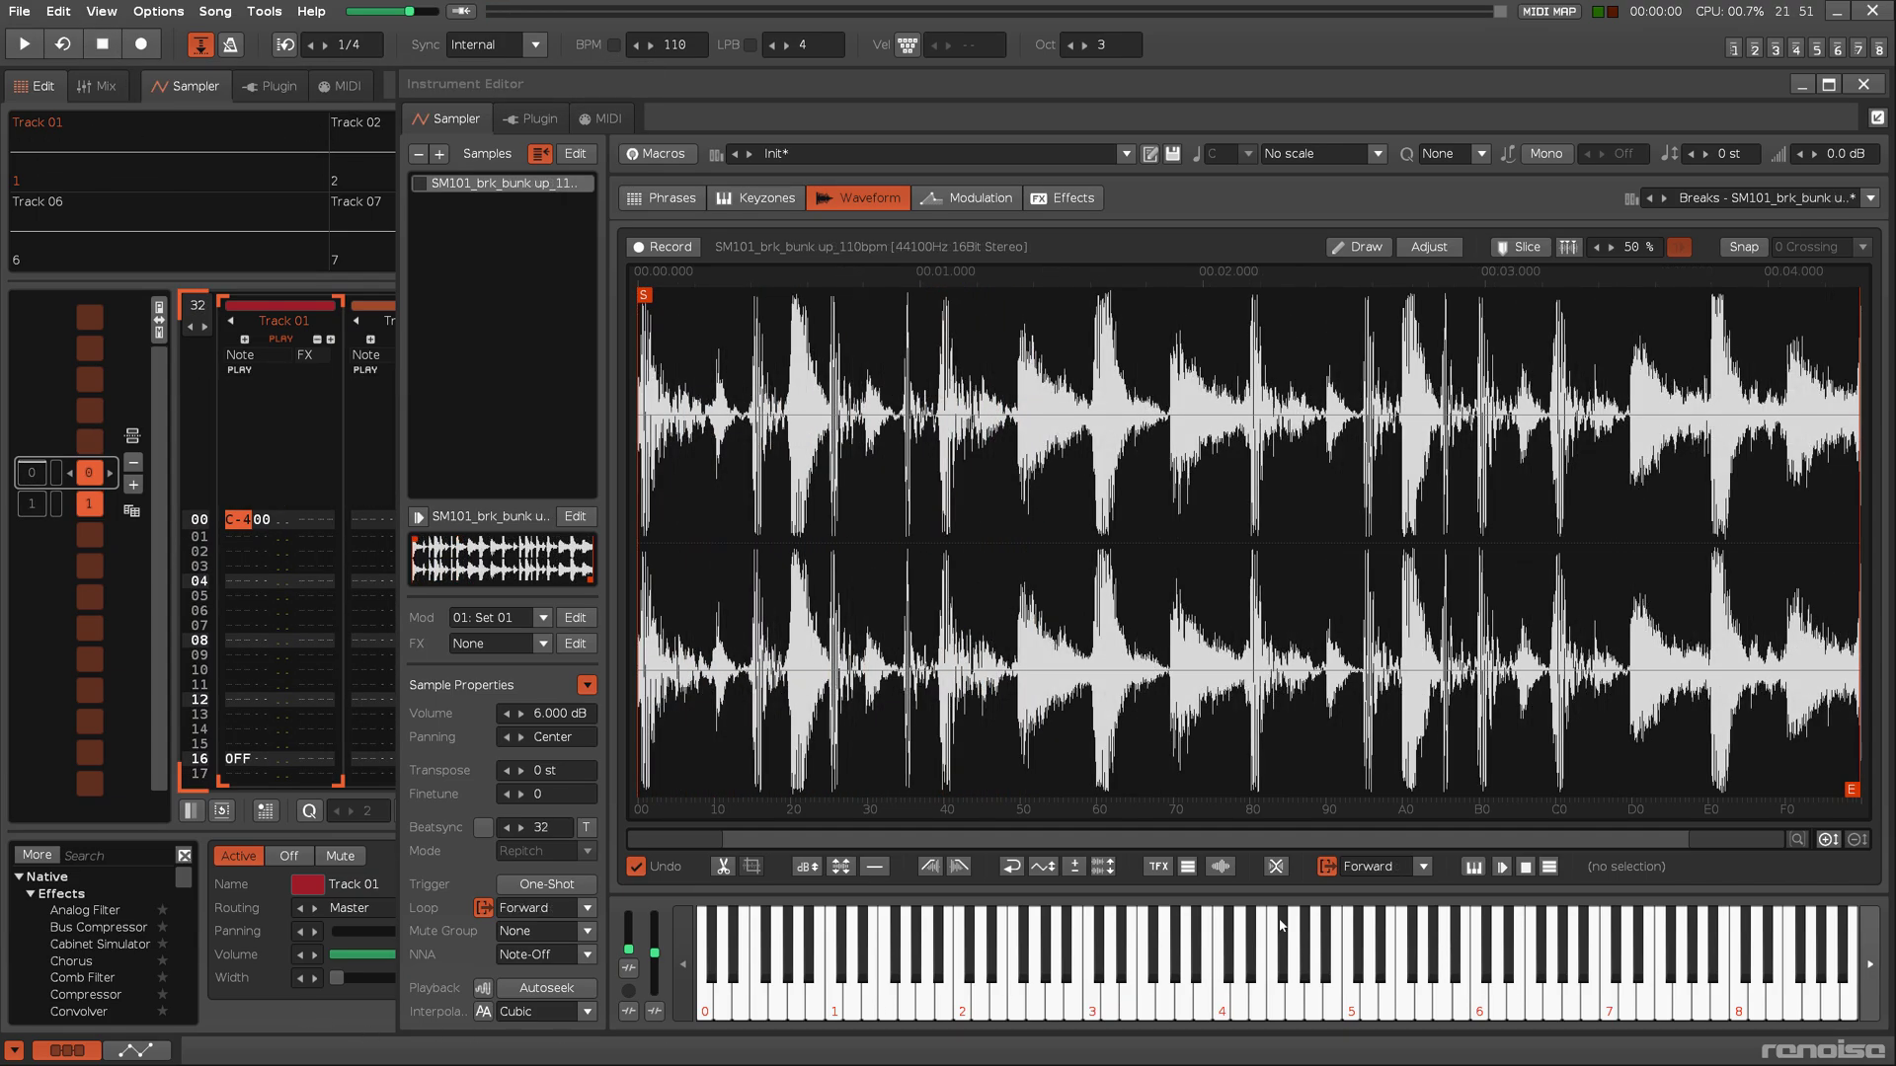
# Change the bunk up breakbeat's loop mode to PingPong and audition it twice.
pyautogui.click(1385, 865)
pyautogui.click(1386, 843)
pyautogui.click(30, 45)
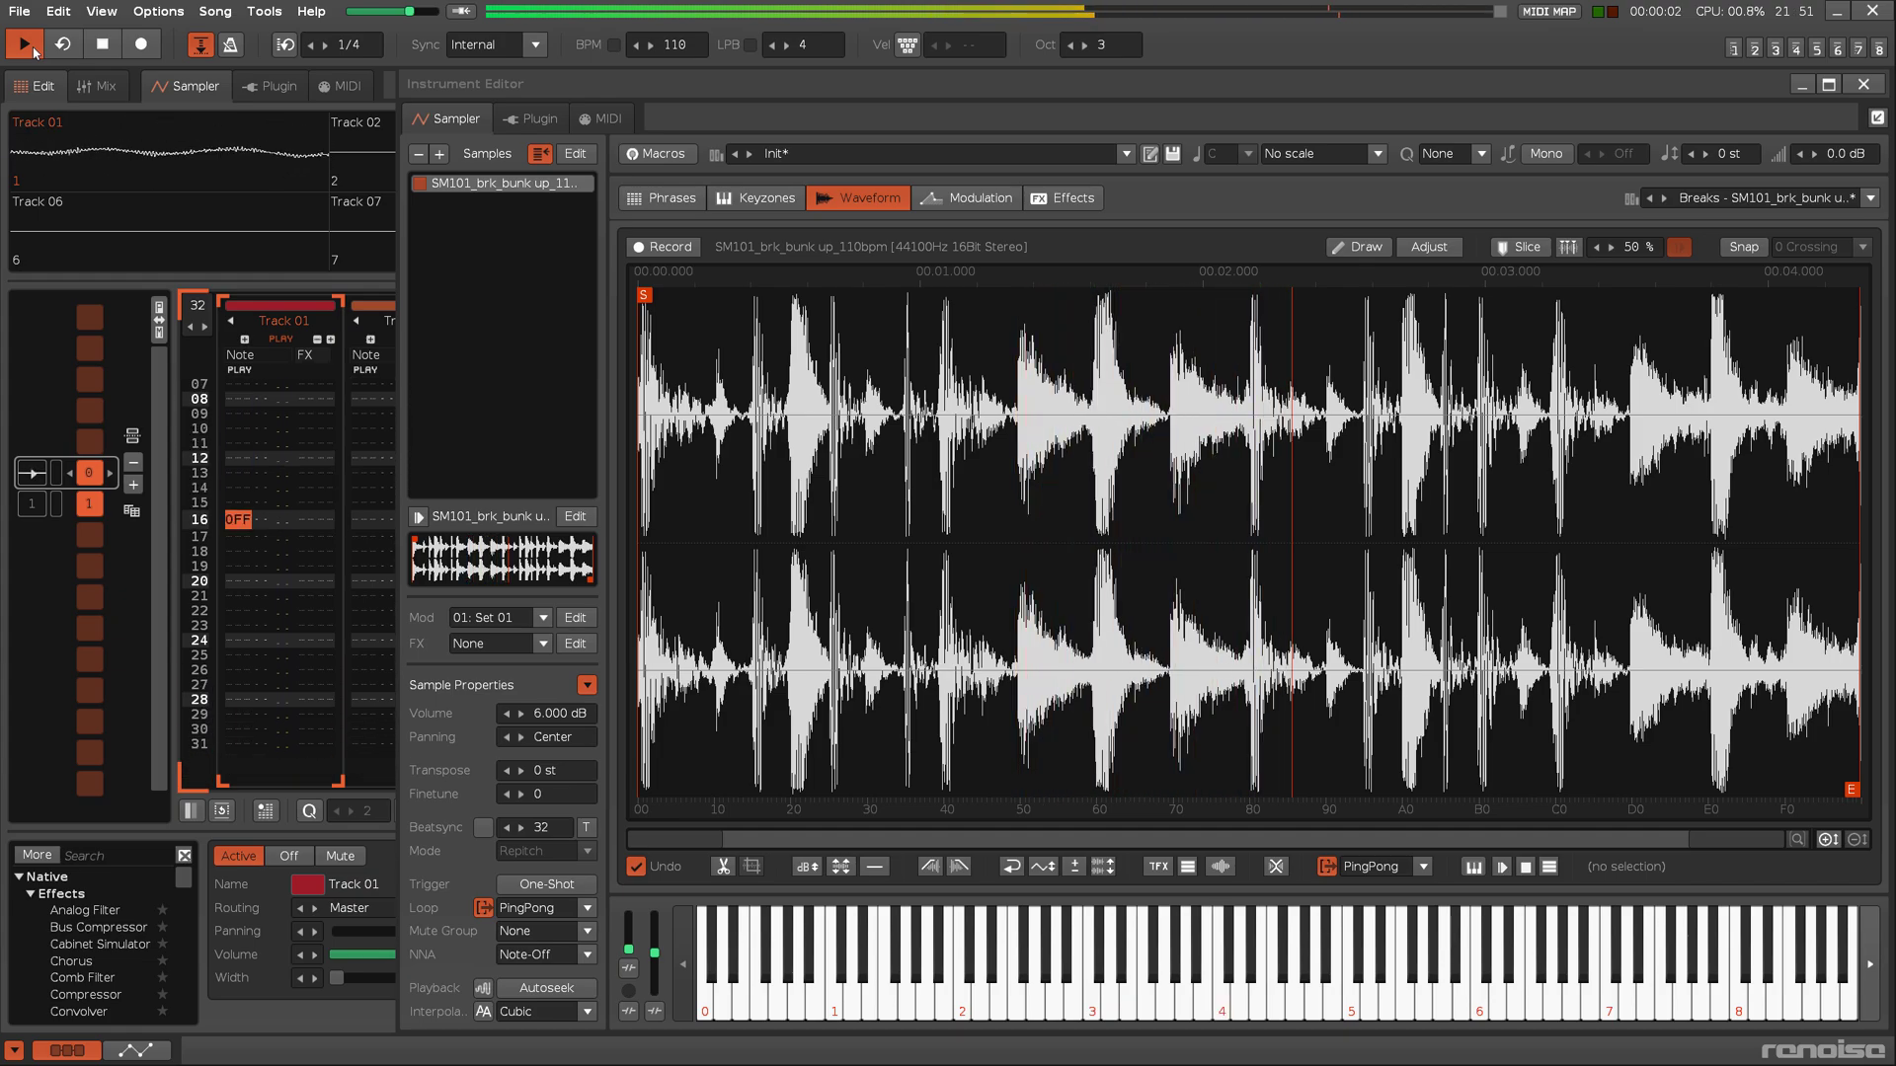
pyautogui.click(96, 52)
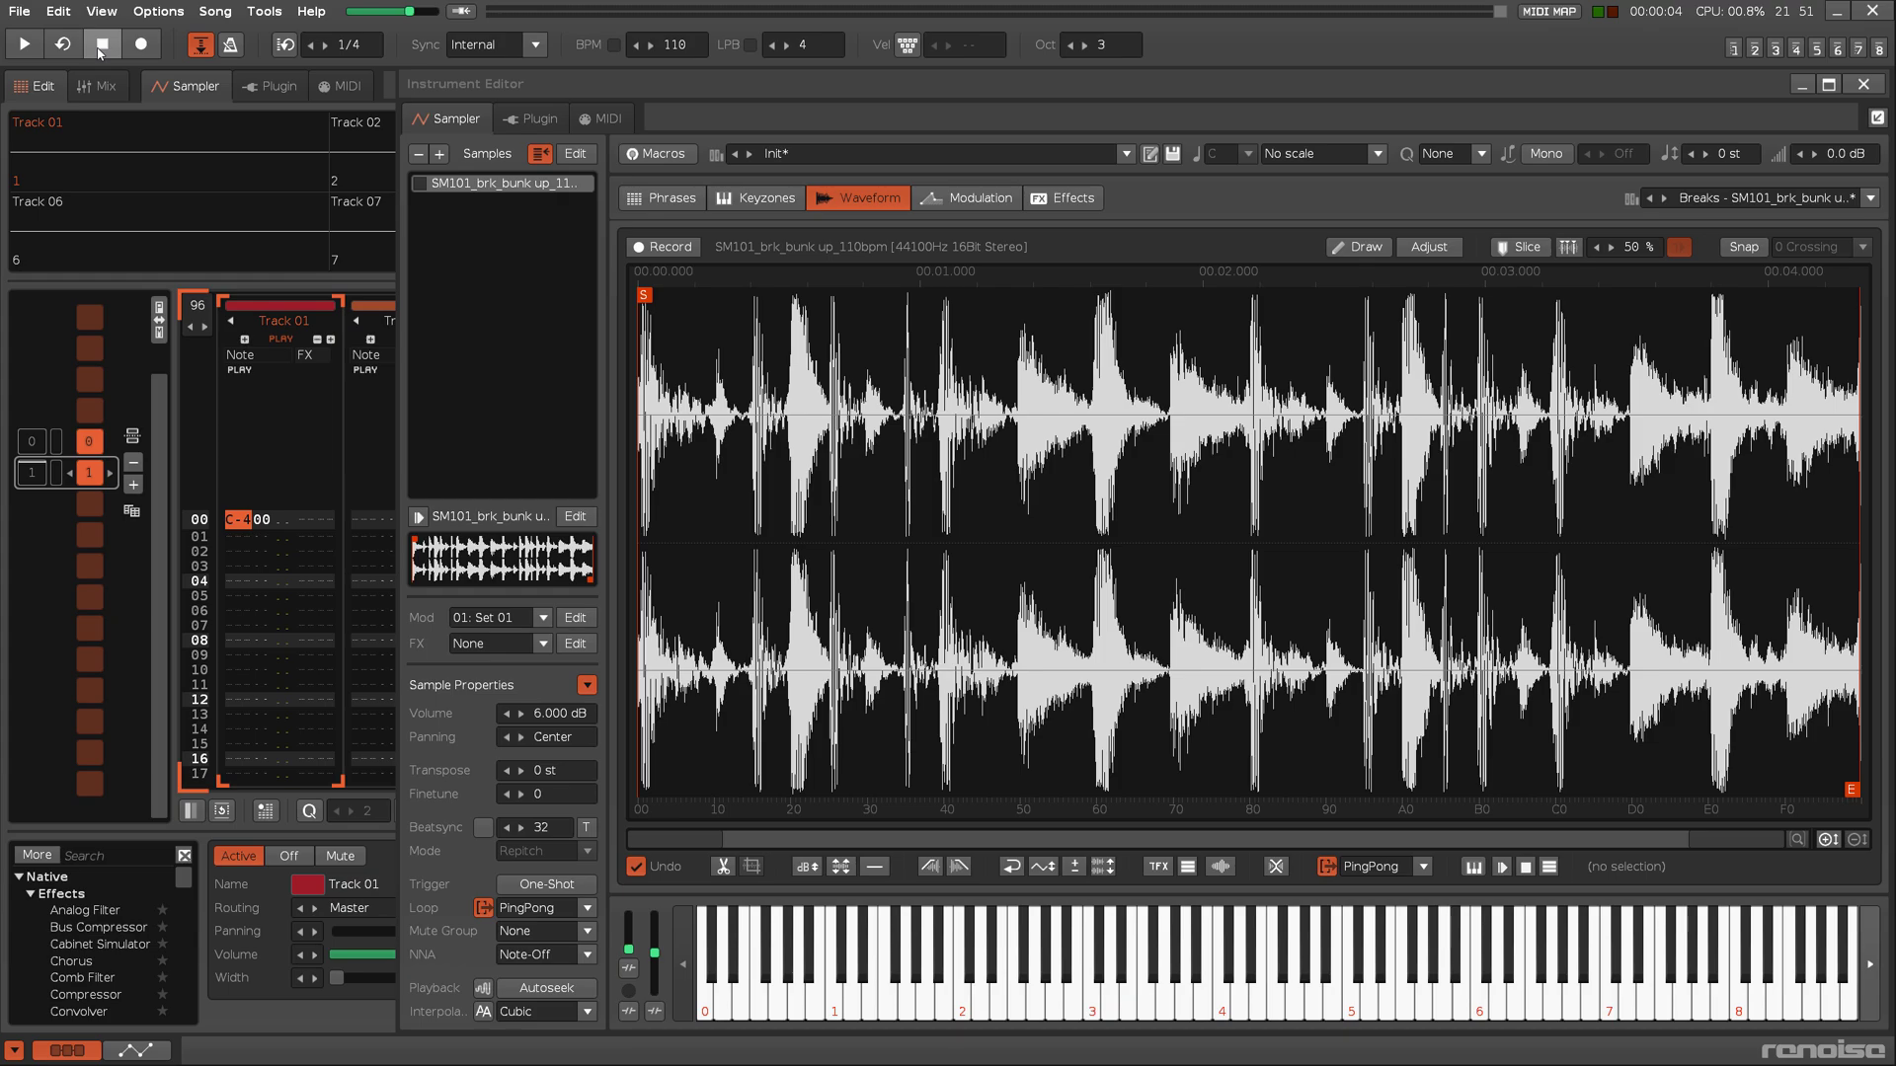
pyautogui.click(23, 46)
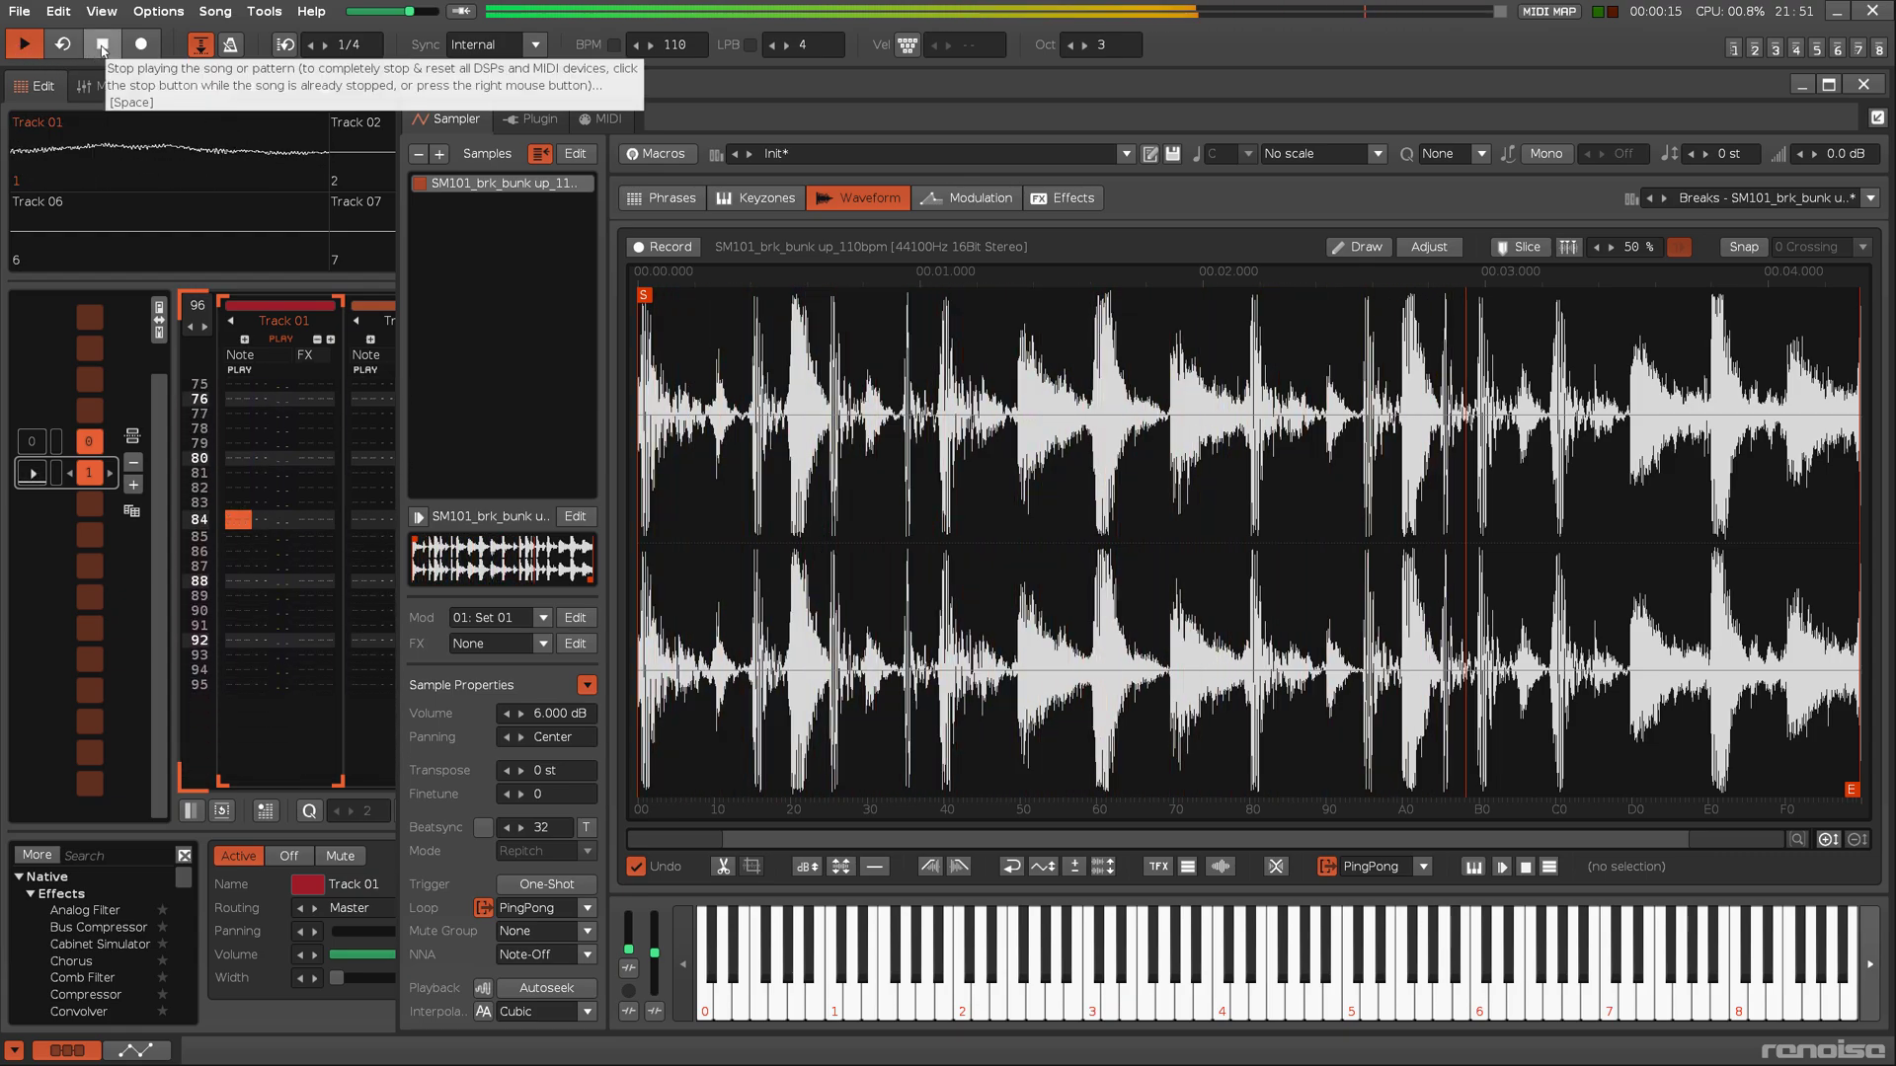
pyautogui.click(103, 47)
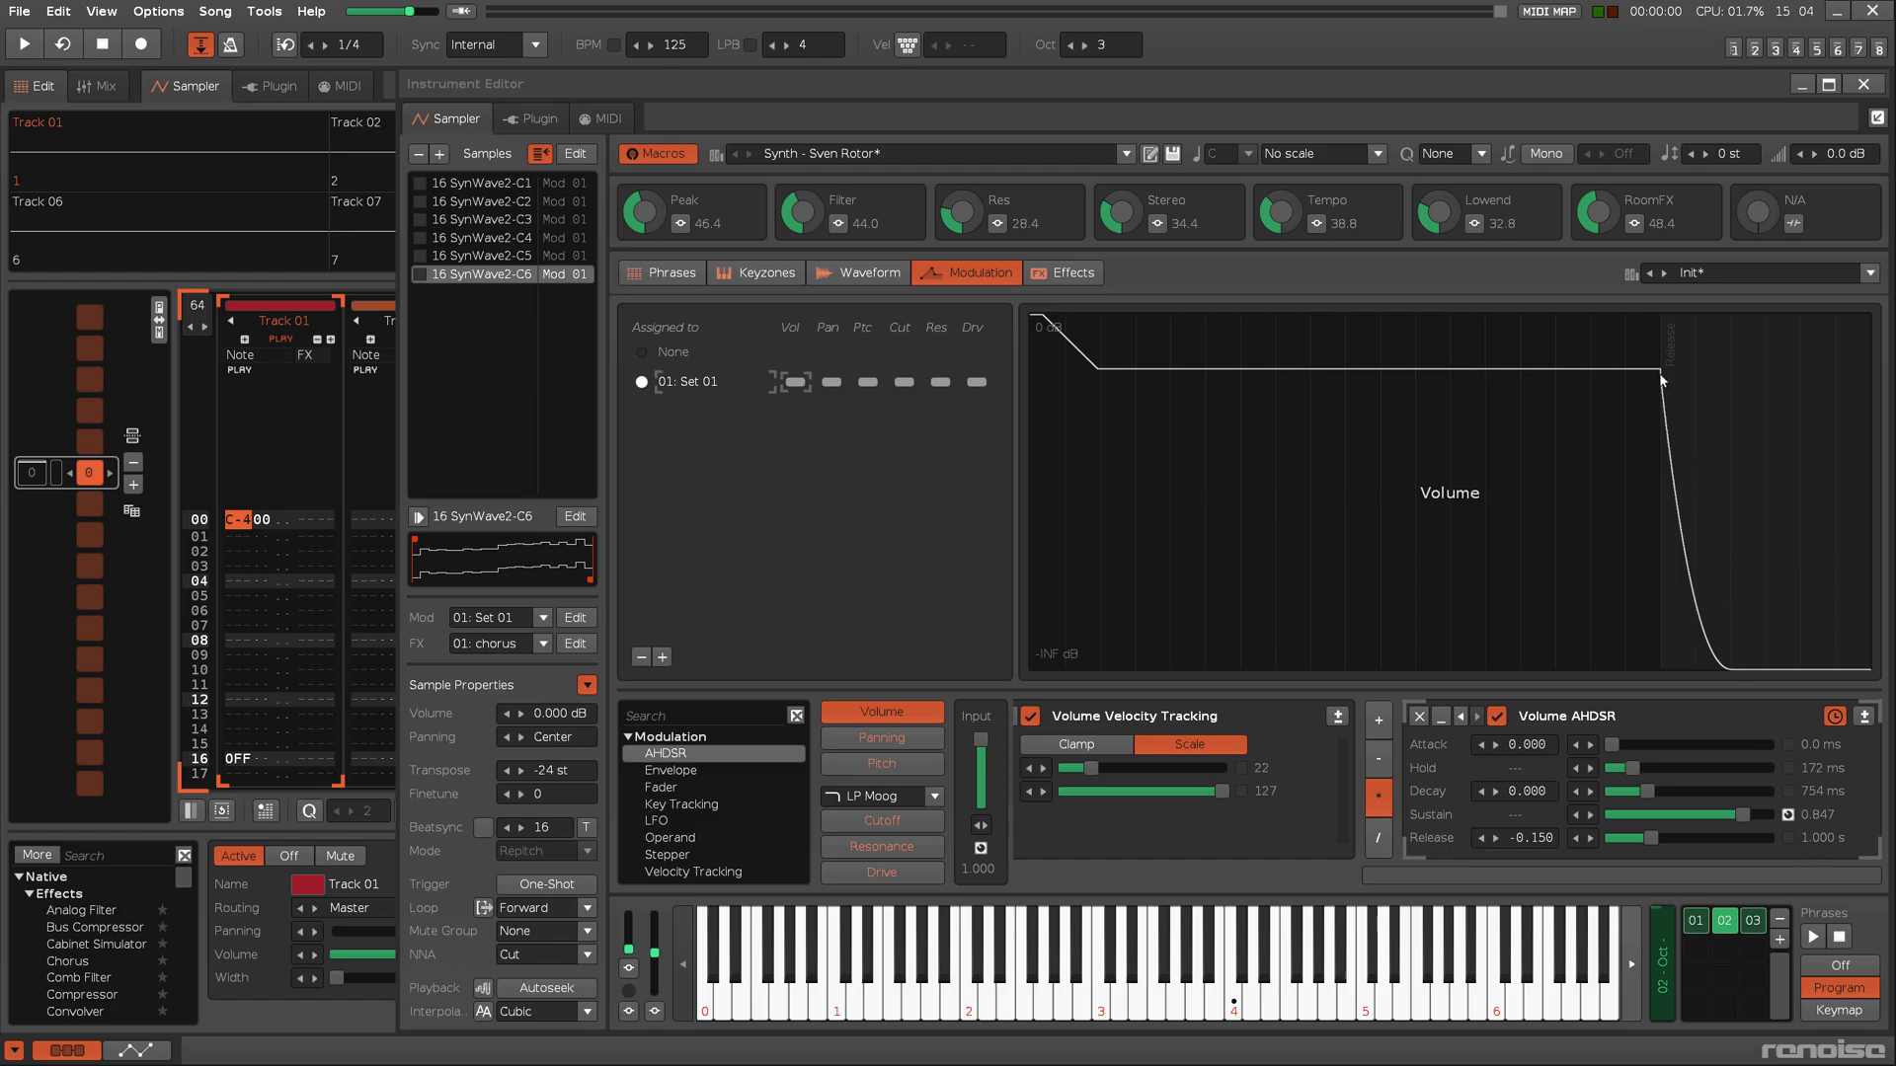
# Play and stop the pattern to hear the synth note fade through its one-second release.
pyautogui.press('space')
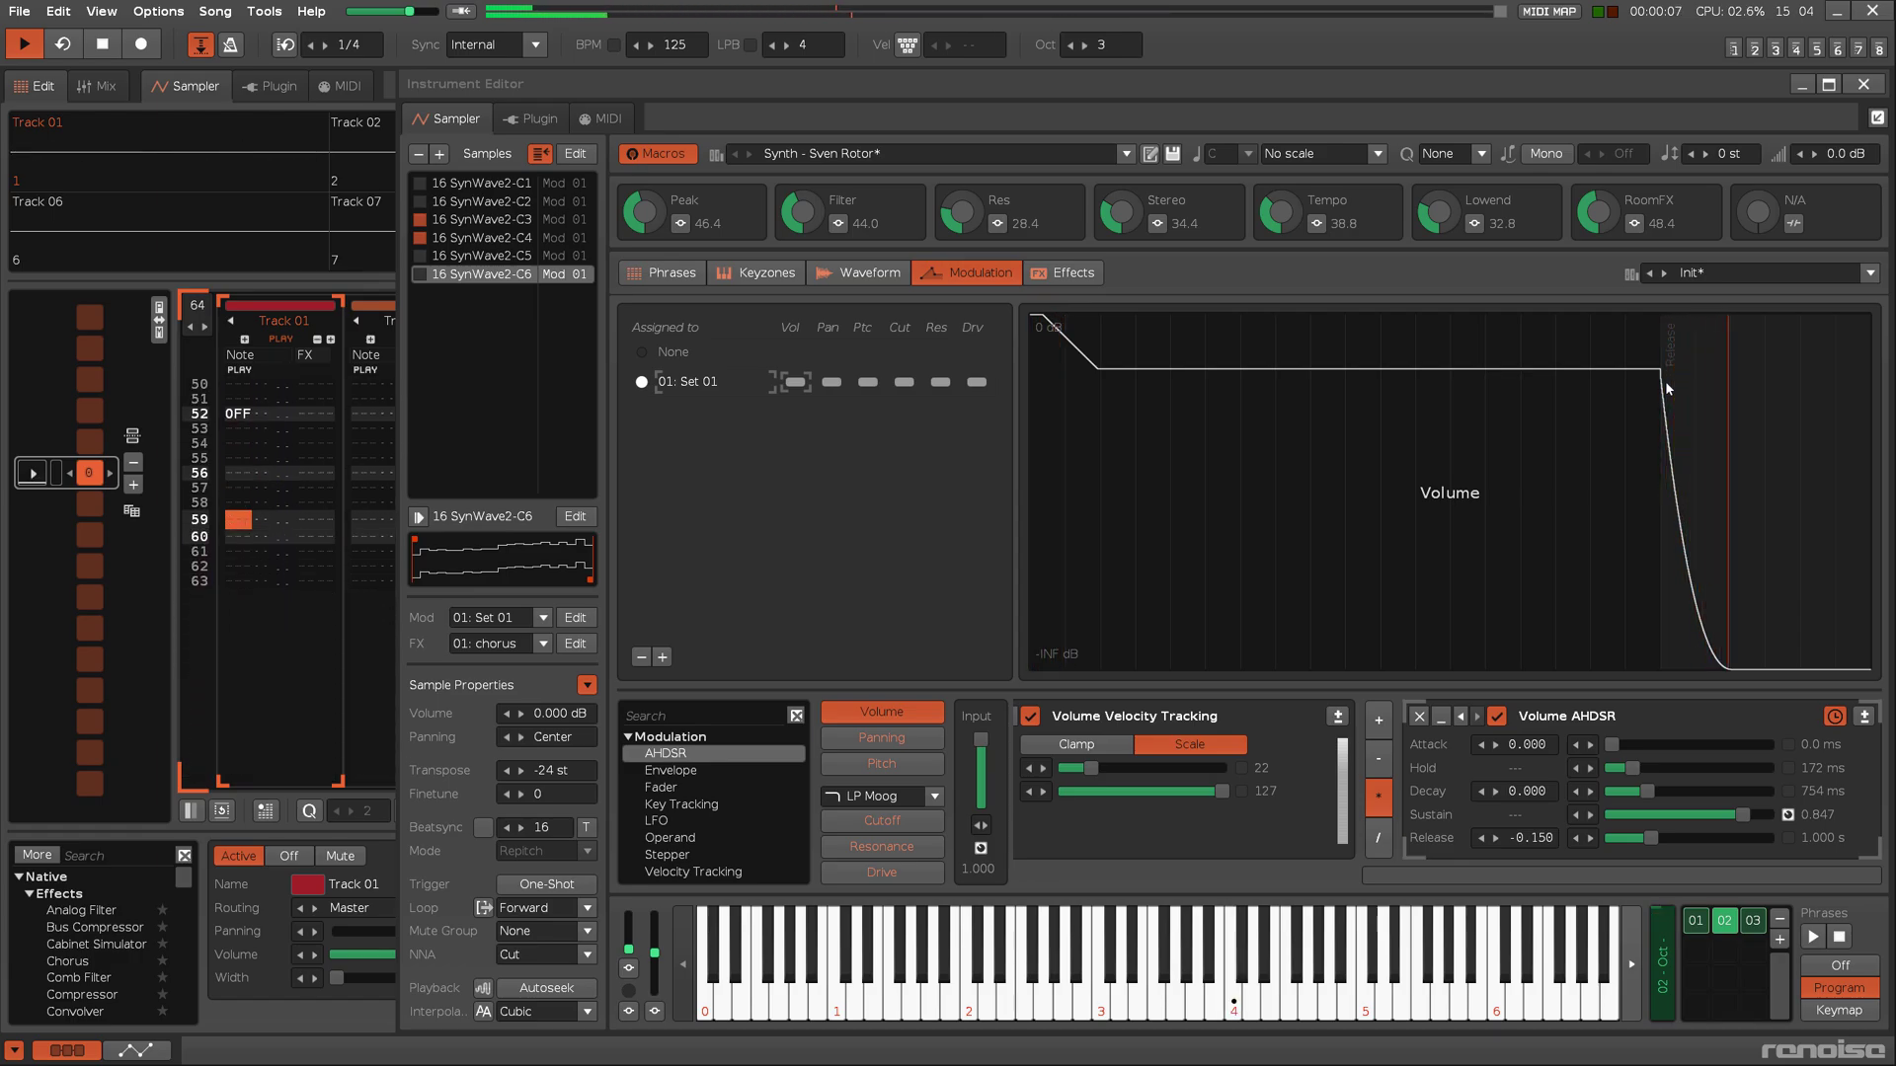
pyautogui.press('space')
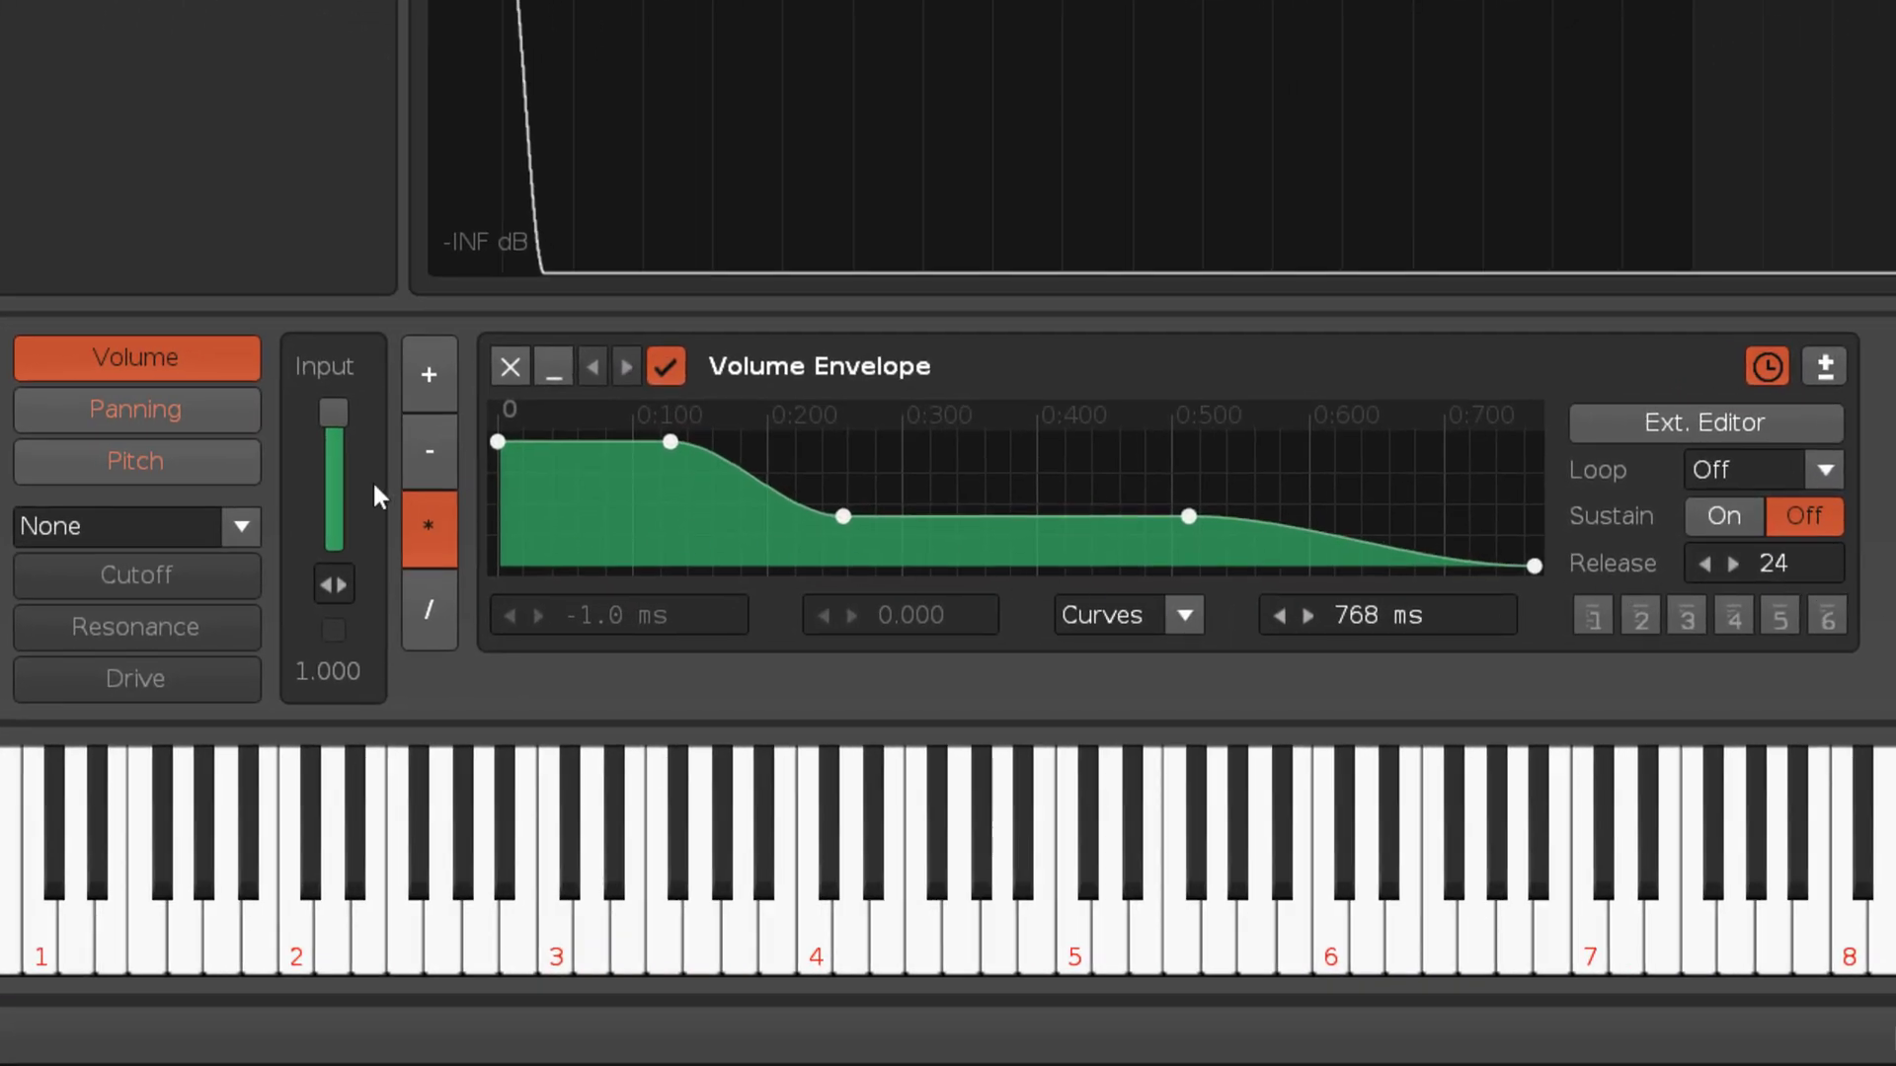
# Check the bass's panning and pitch envelopes, then return to Volume and bring up its loop mode list.
pyautogui.click(144, 415)
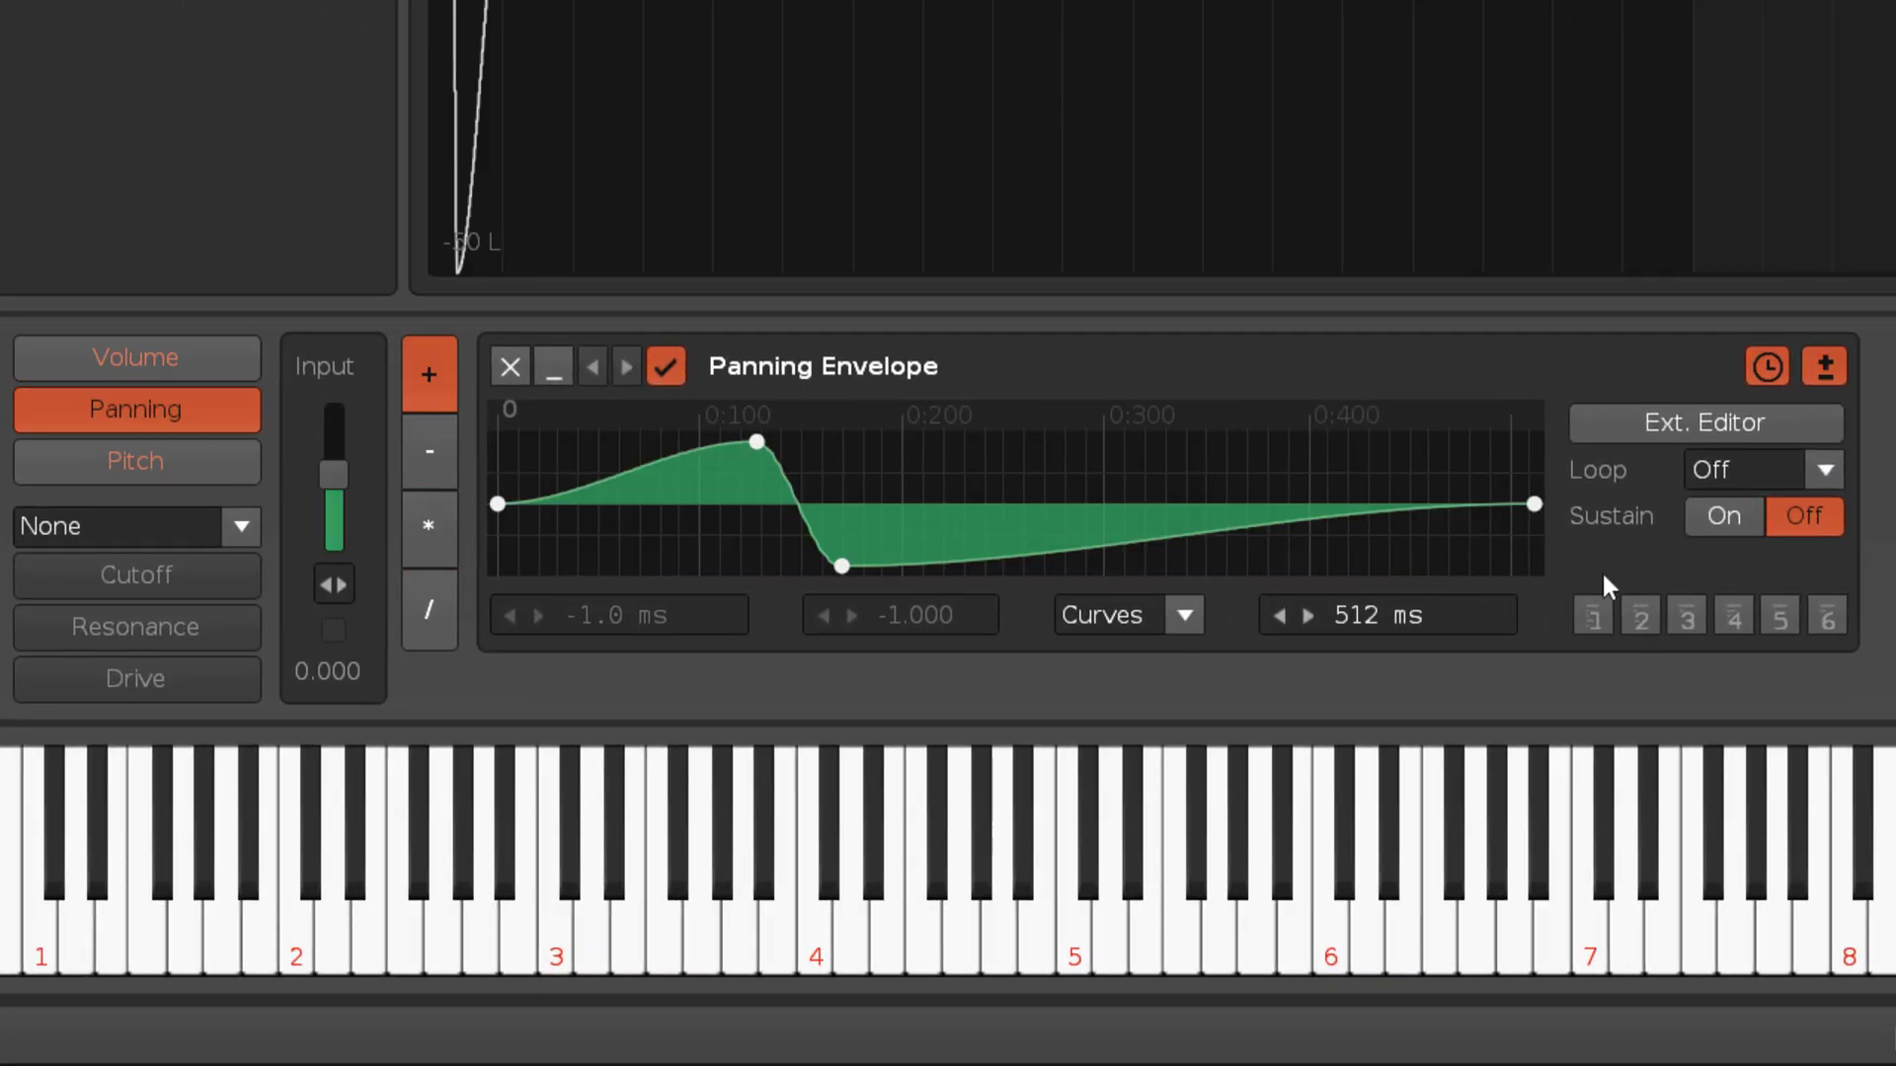
pyautogui.click(138, 463)
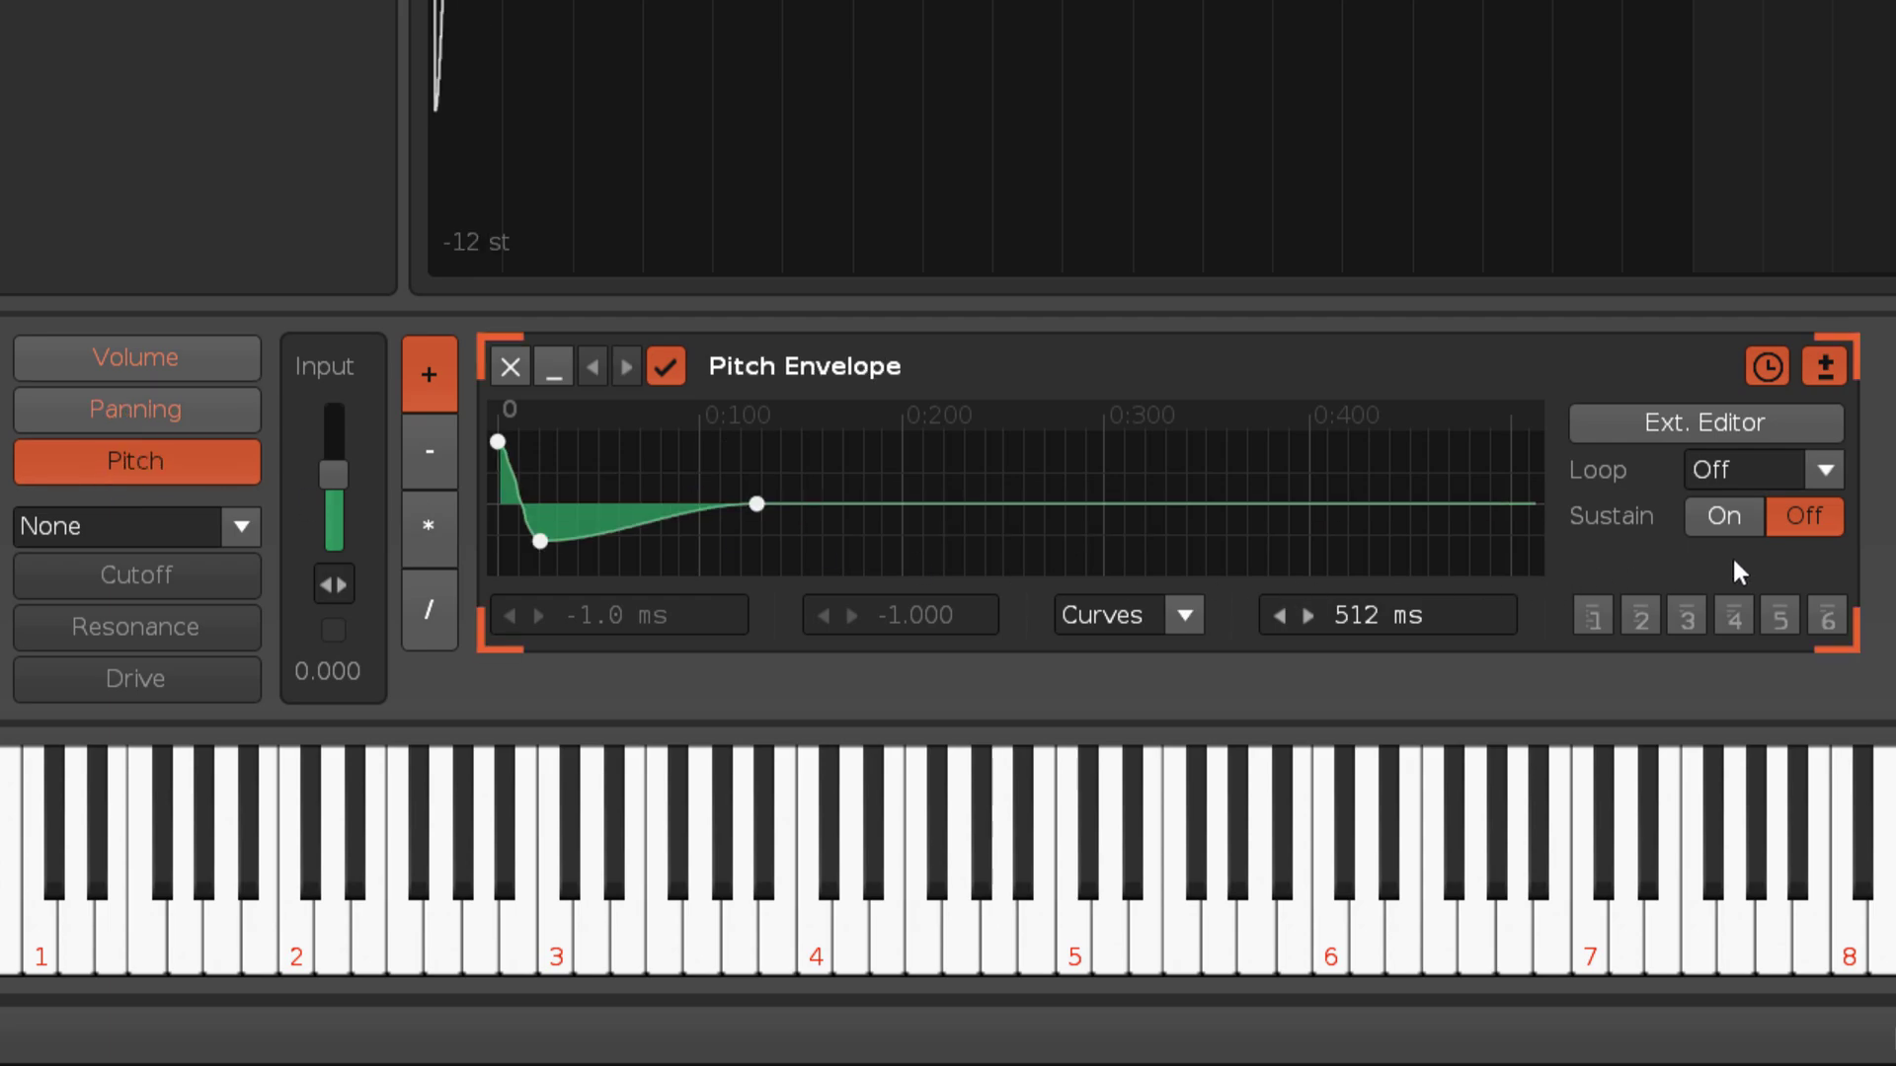
pyautogui.click(237, 360)
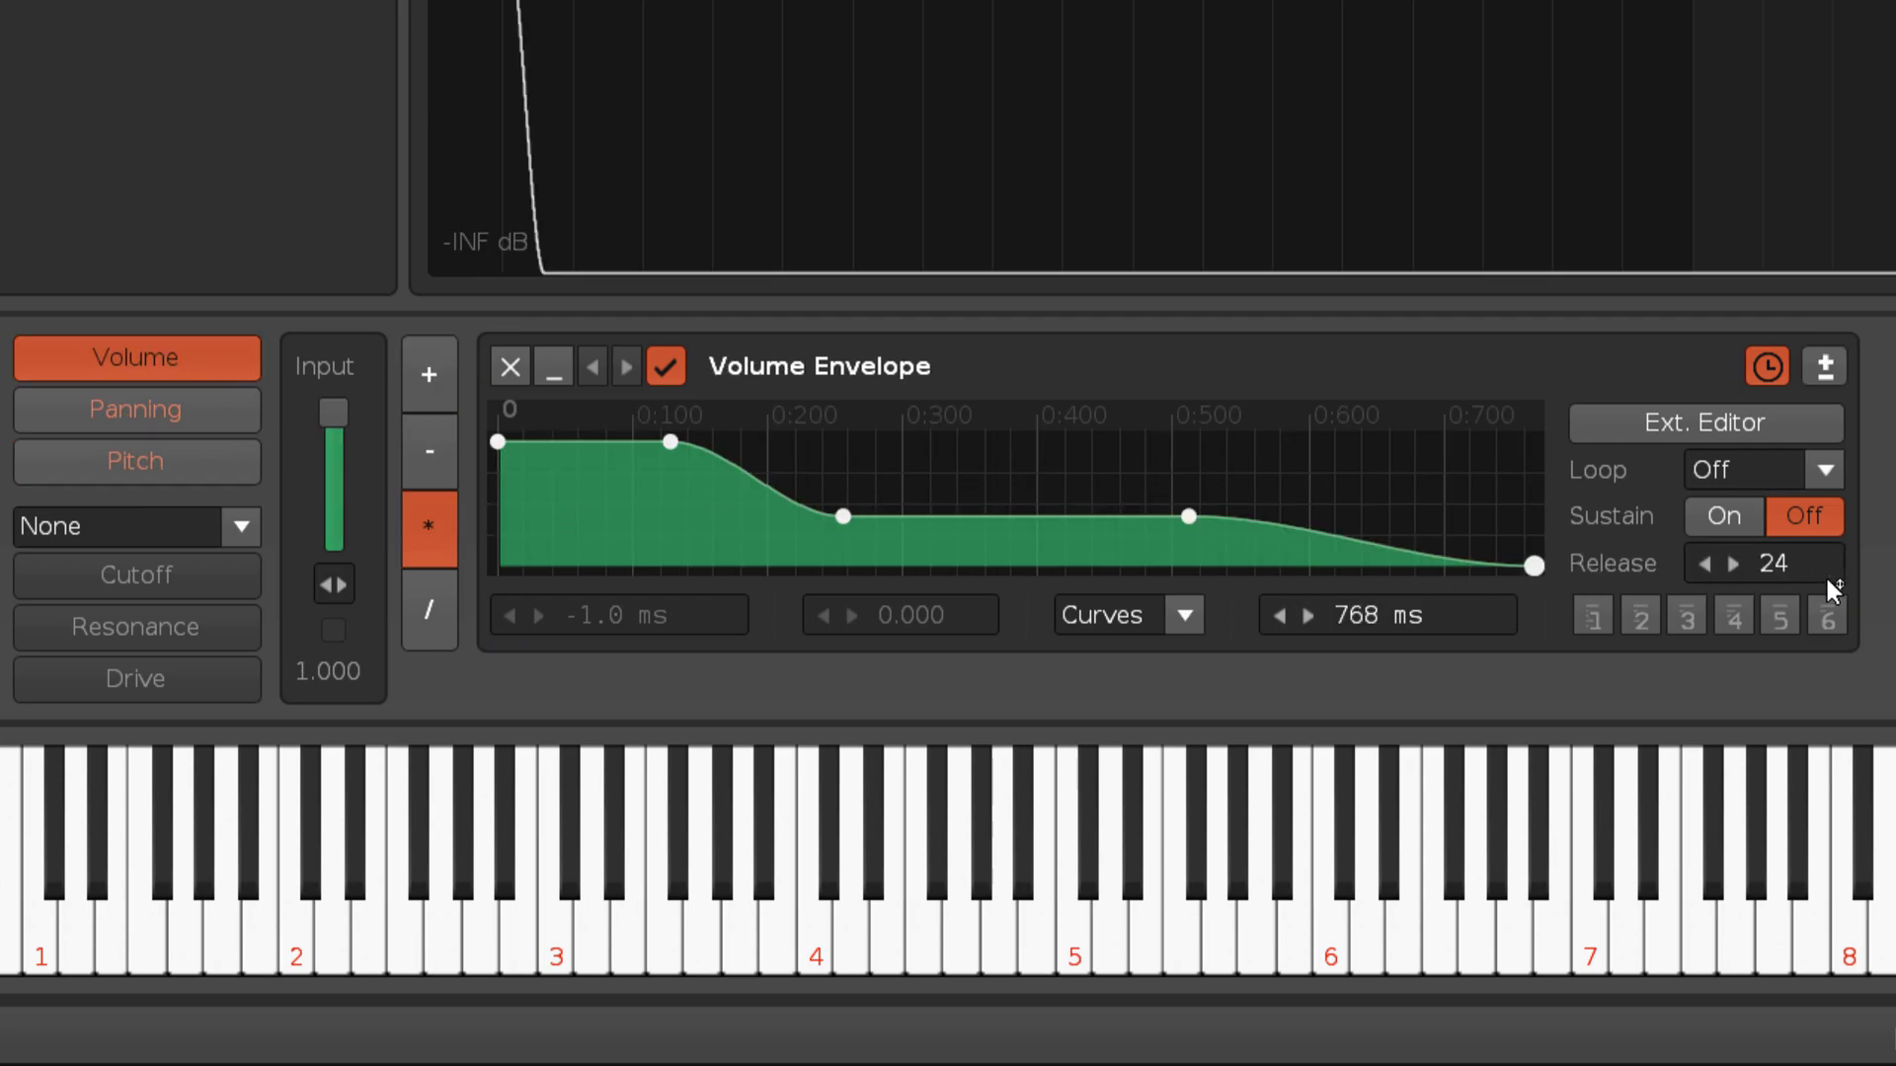
pyautogui.click(1831, 475)
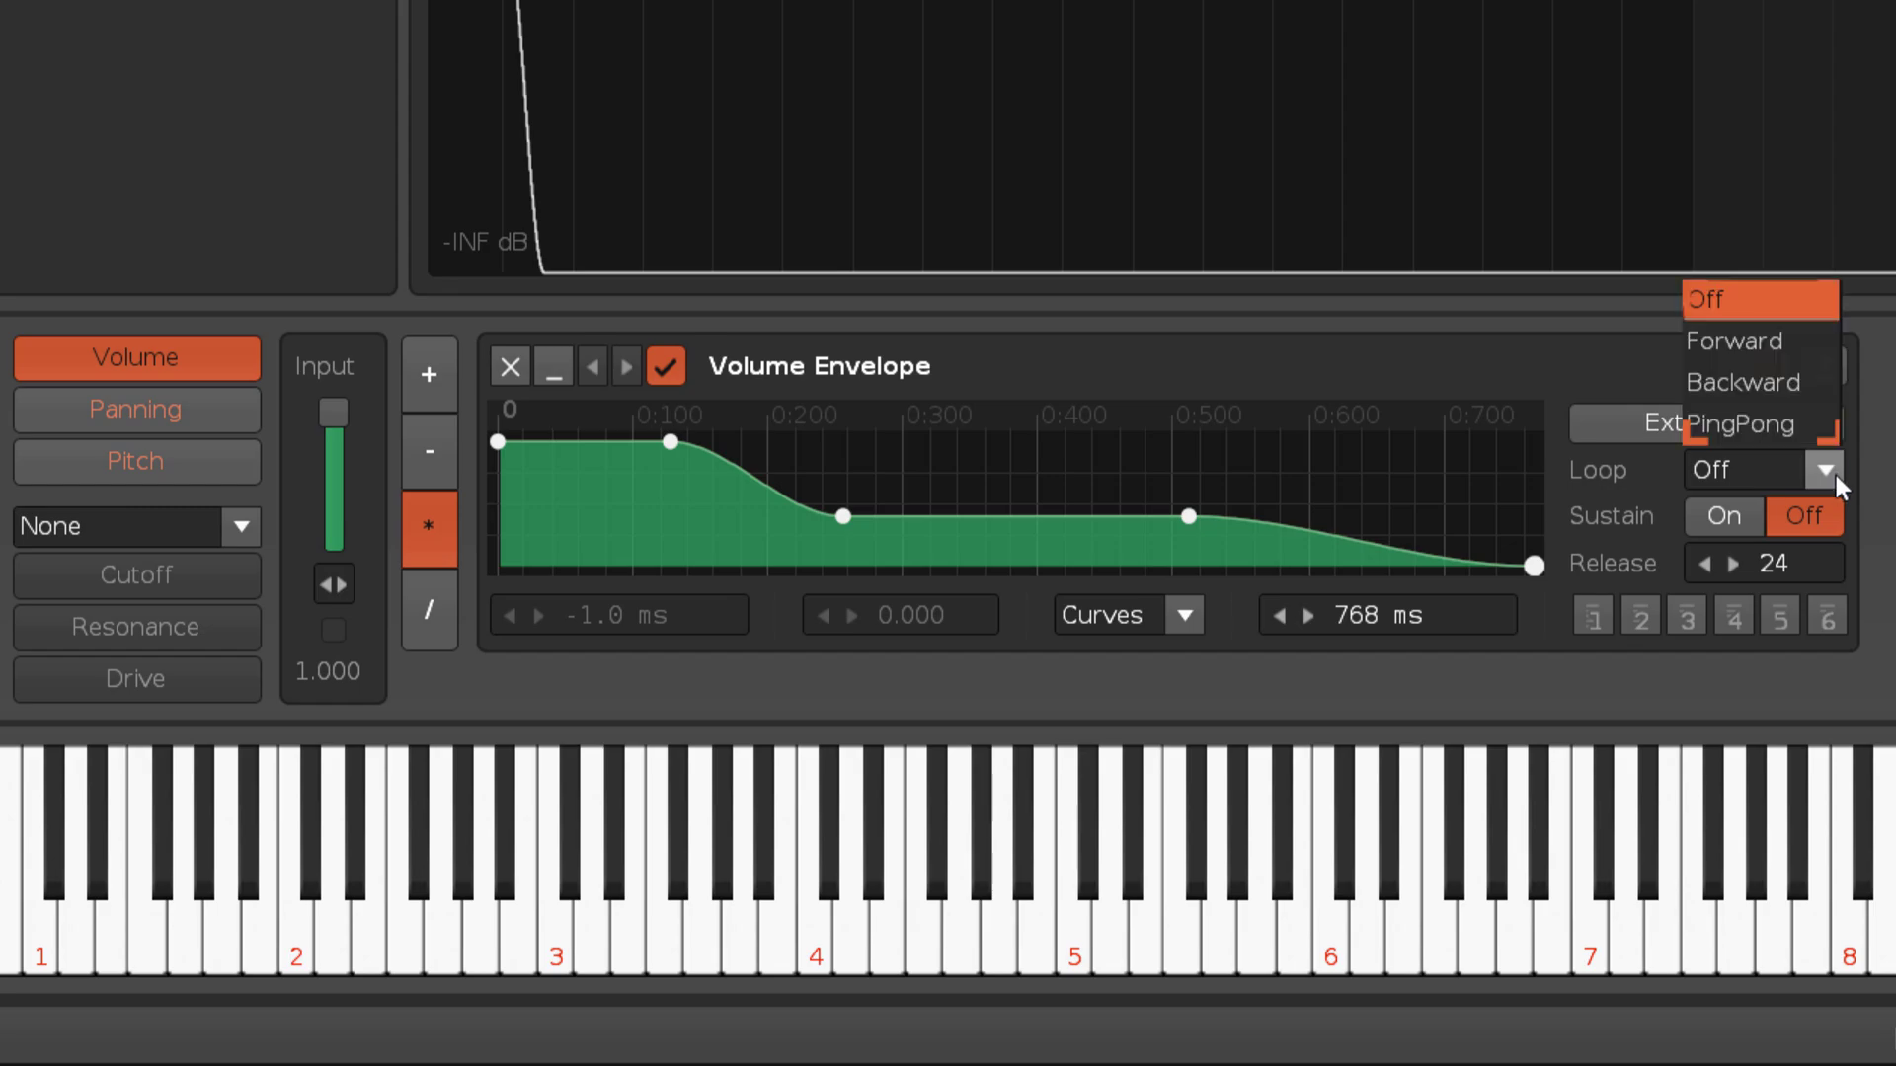
# Set the bass volume envelope loop to Forward, then enable Sustain and audition the held note.
pyautogui.click(1786, 351)
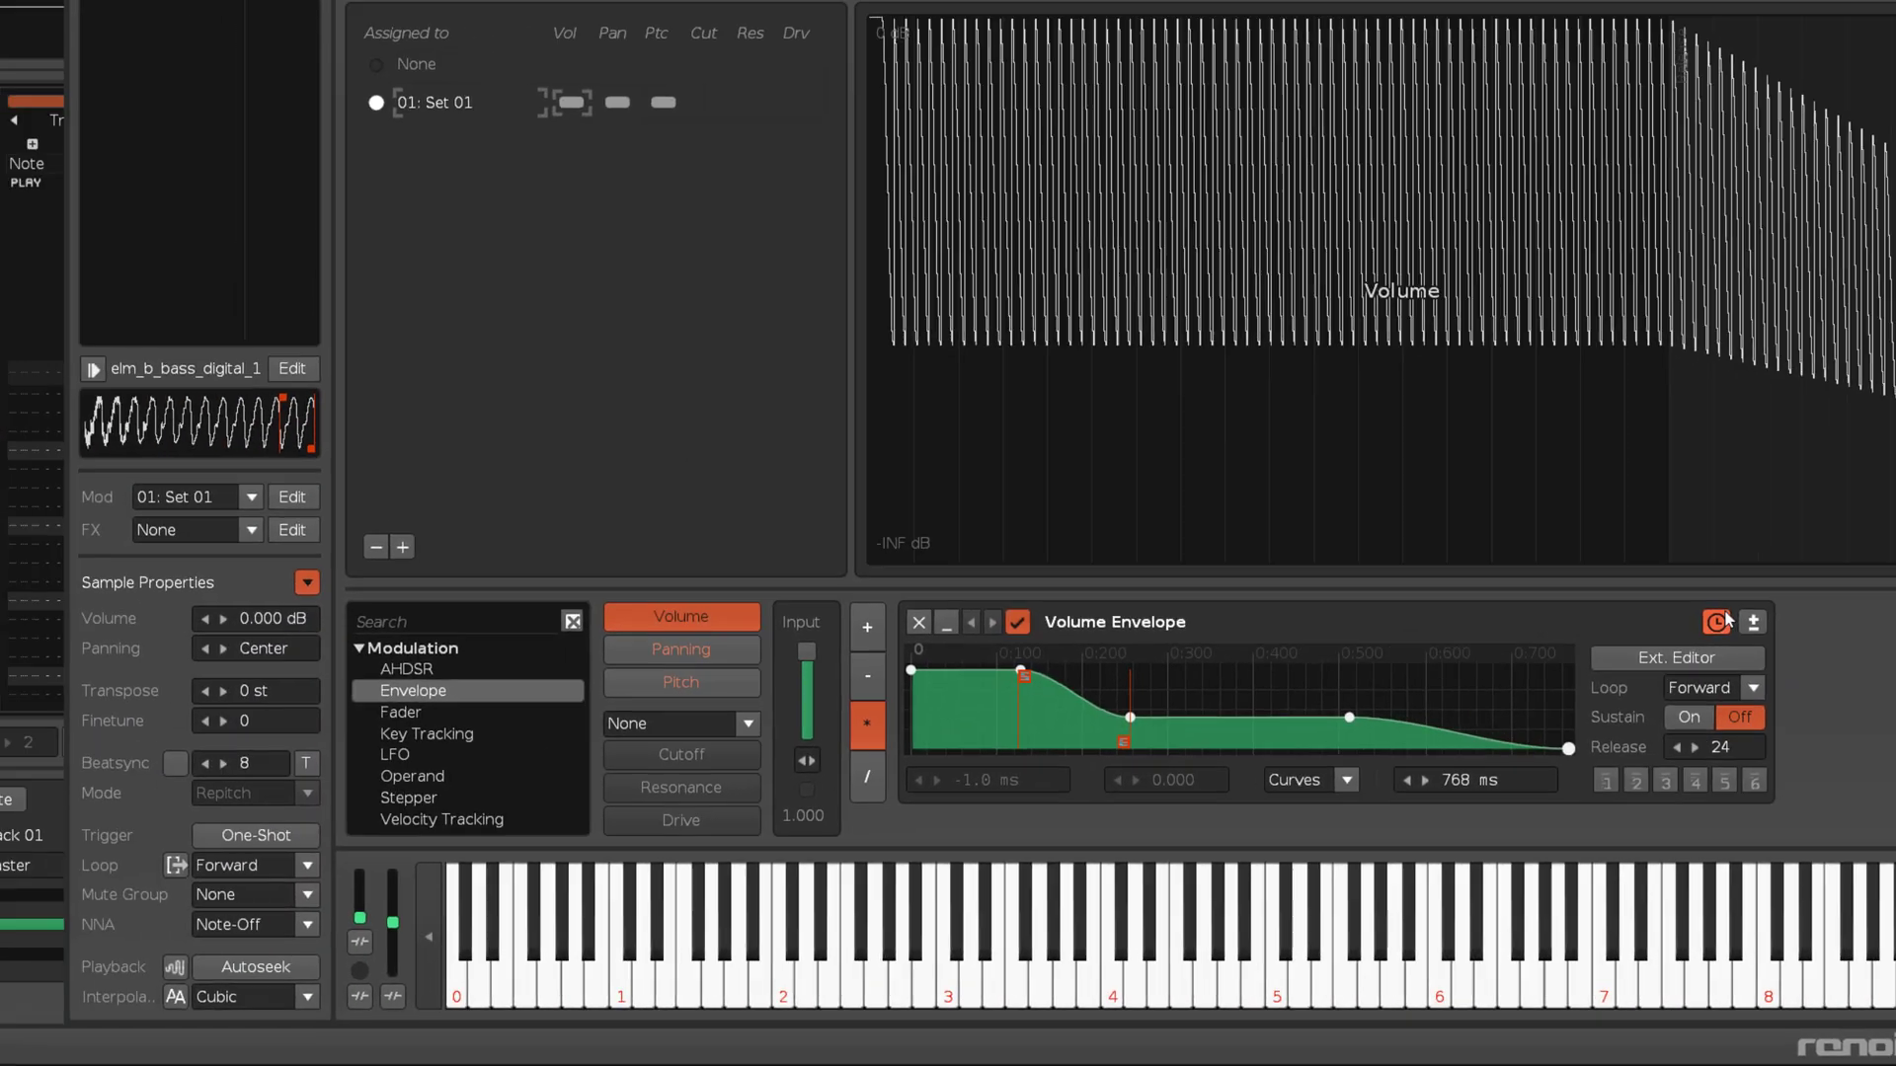
pyautogui.press('space')
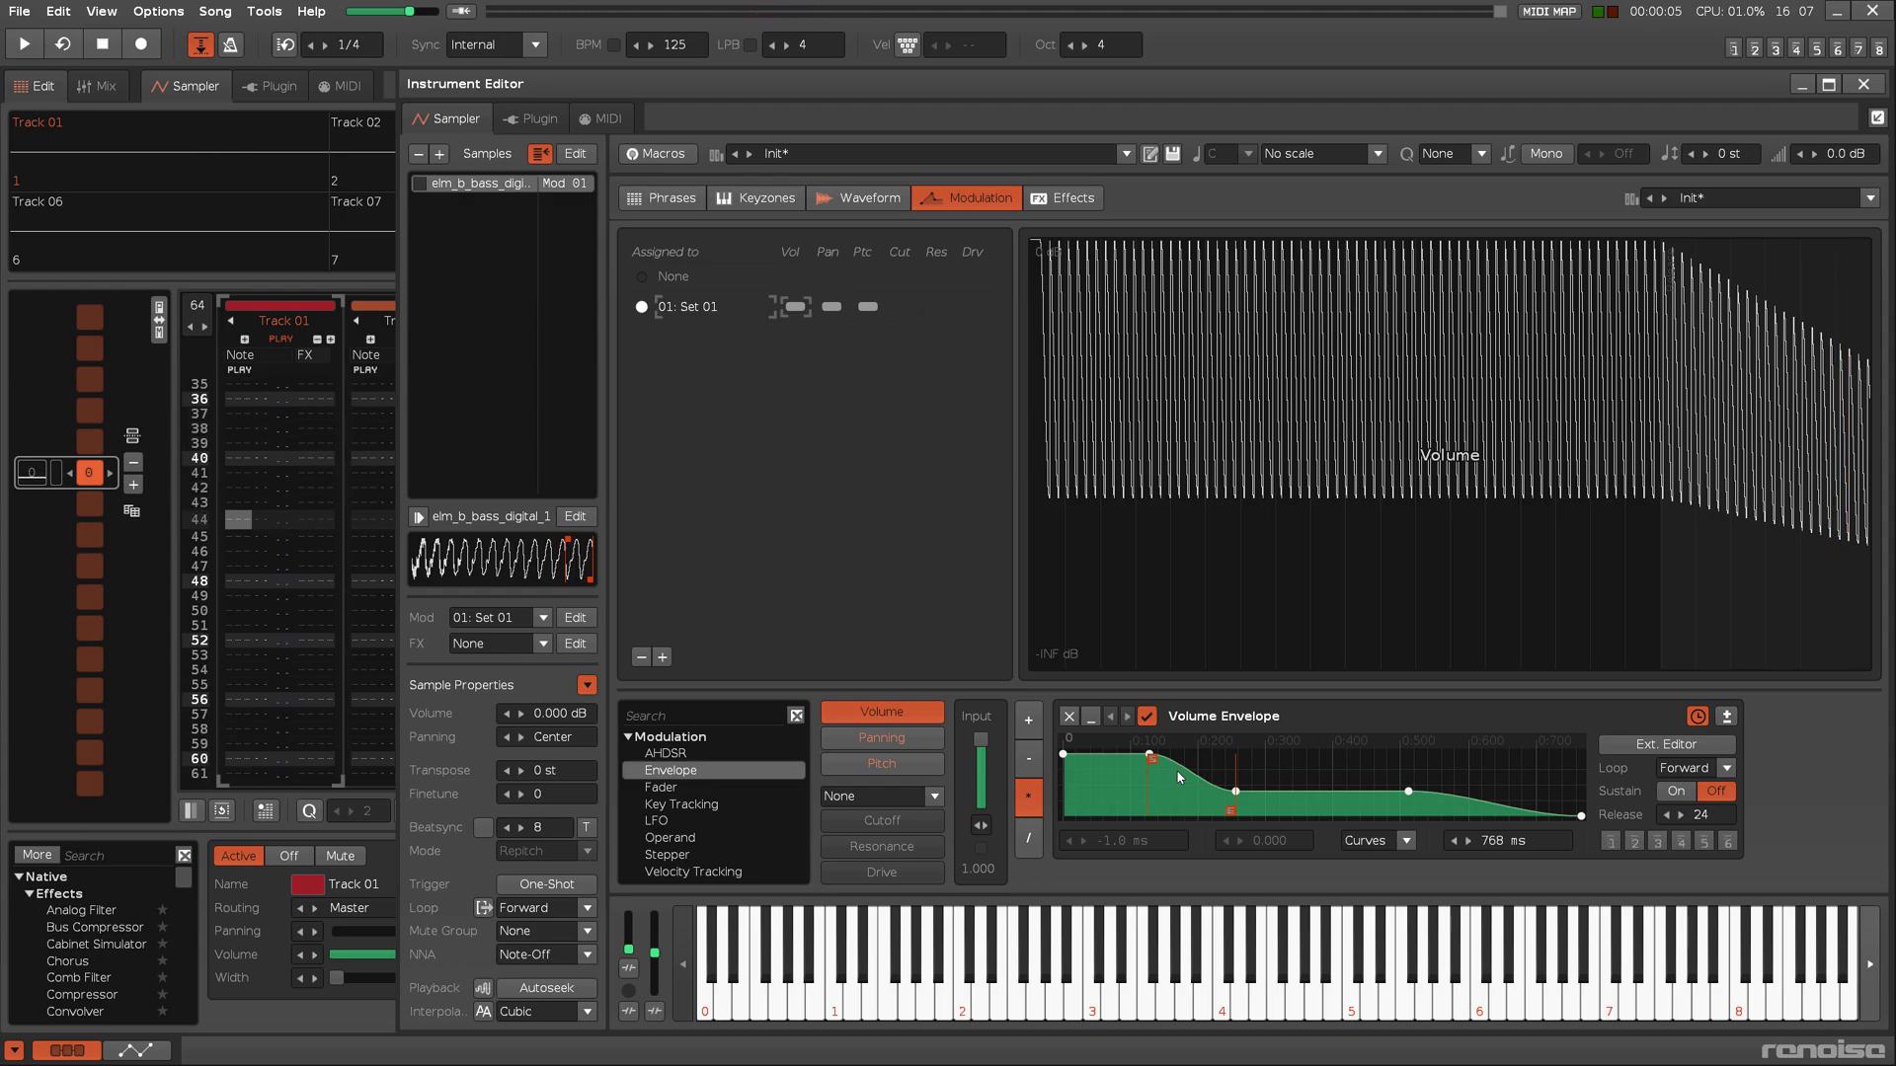
pyautogui.click(1684, 797)
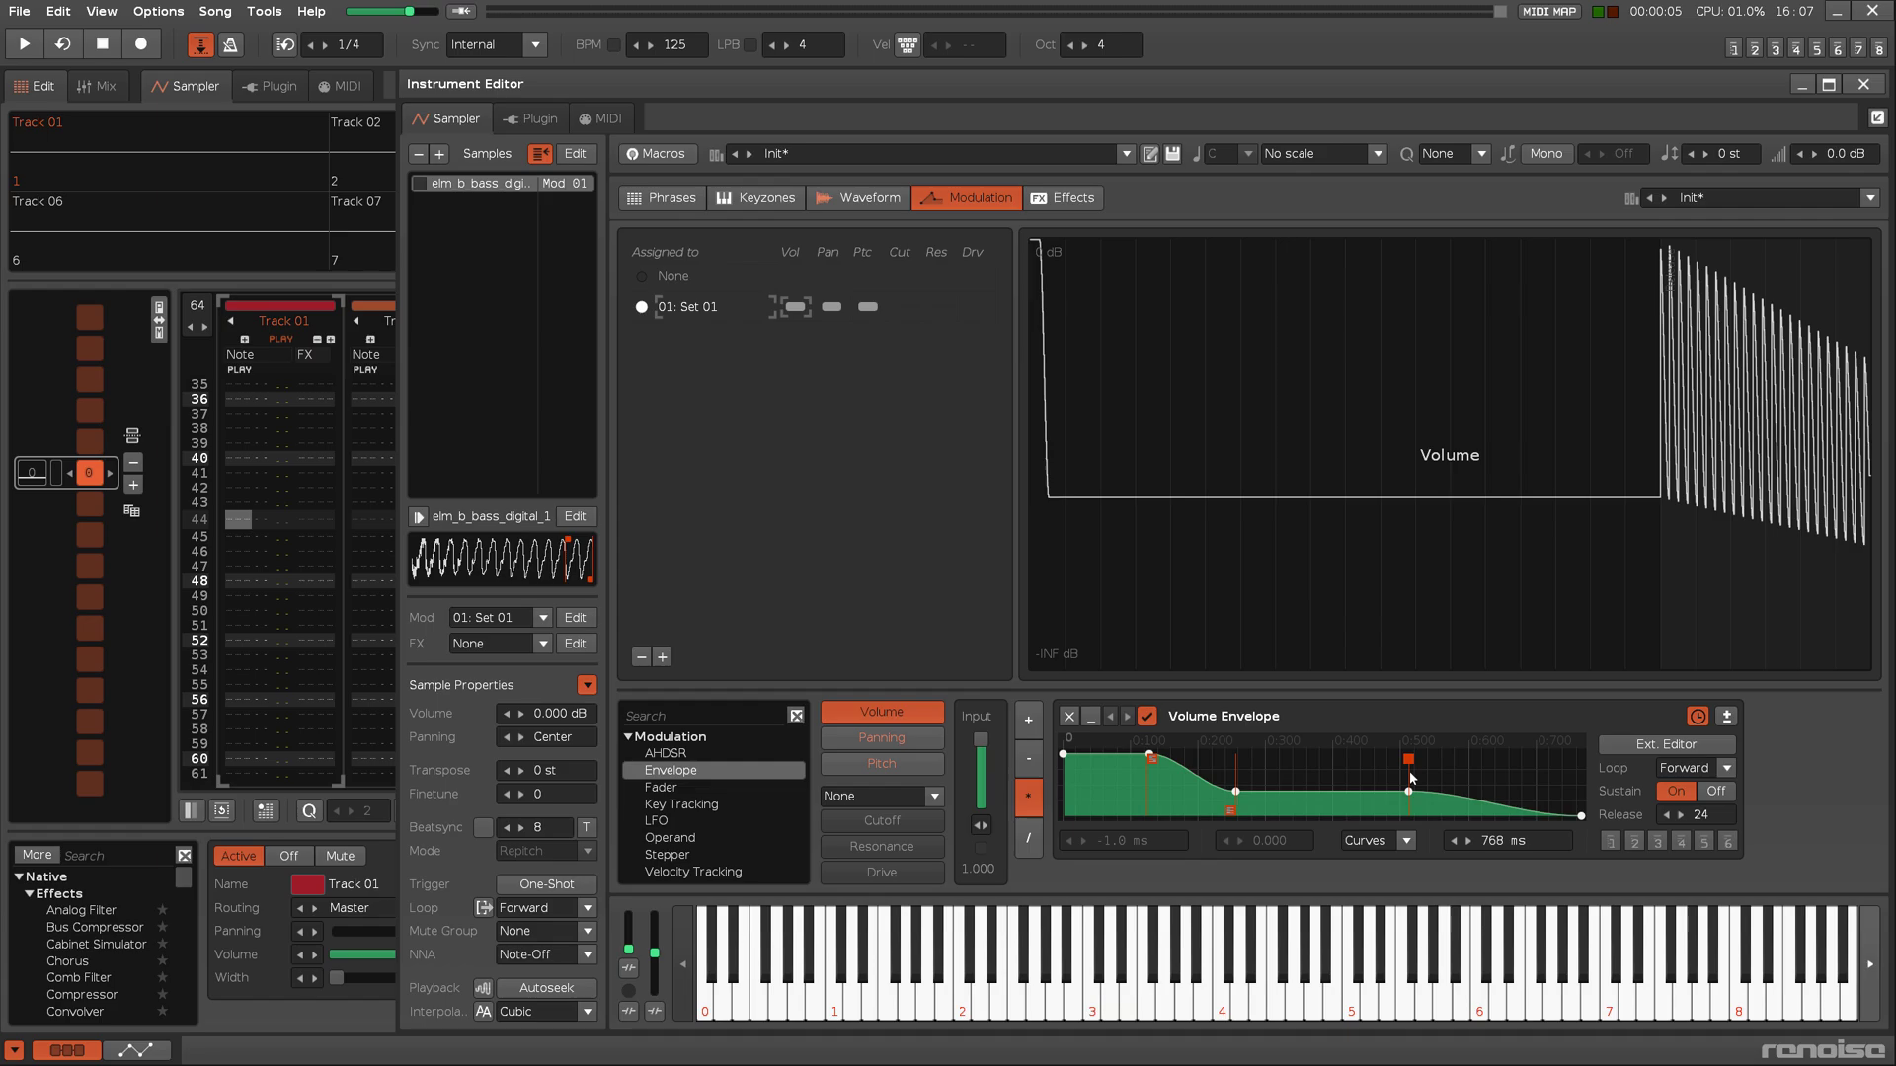
pyautogui.press('space')
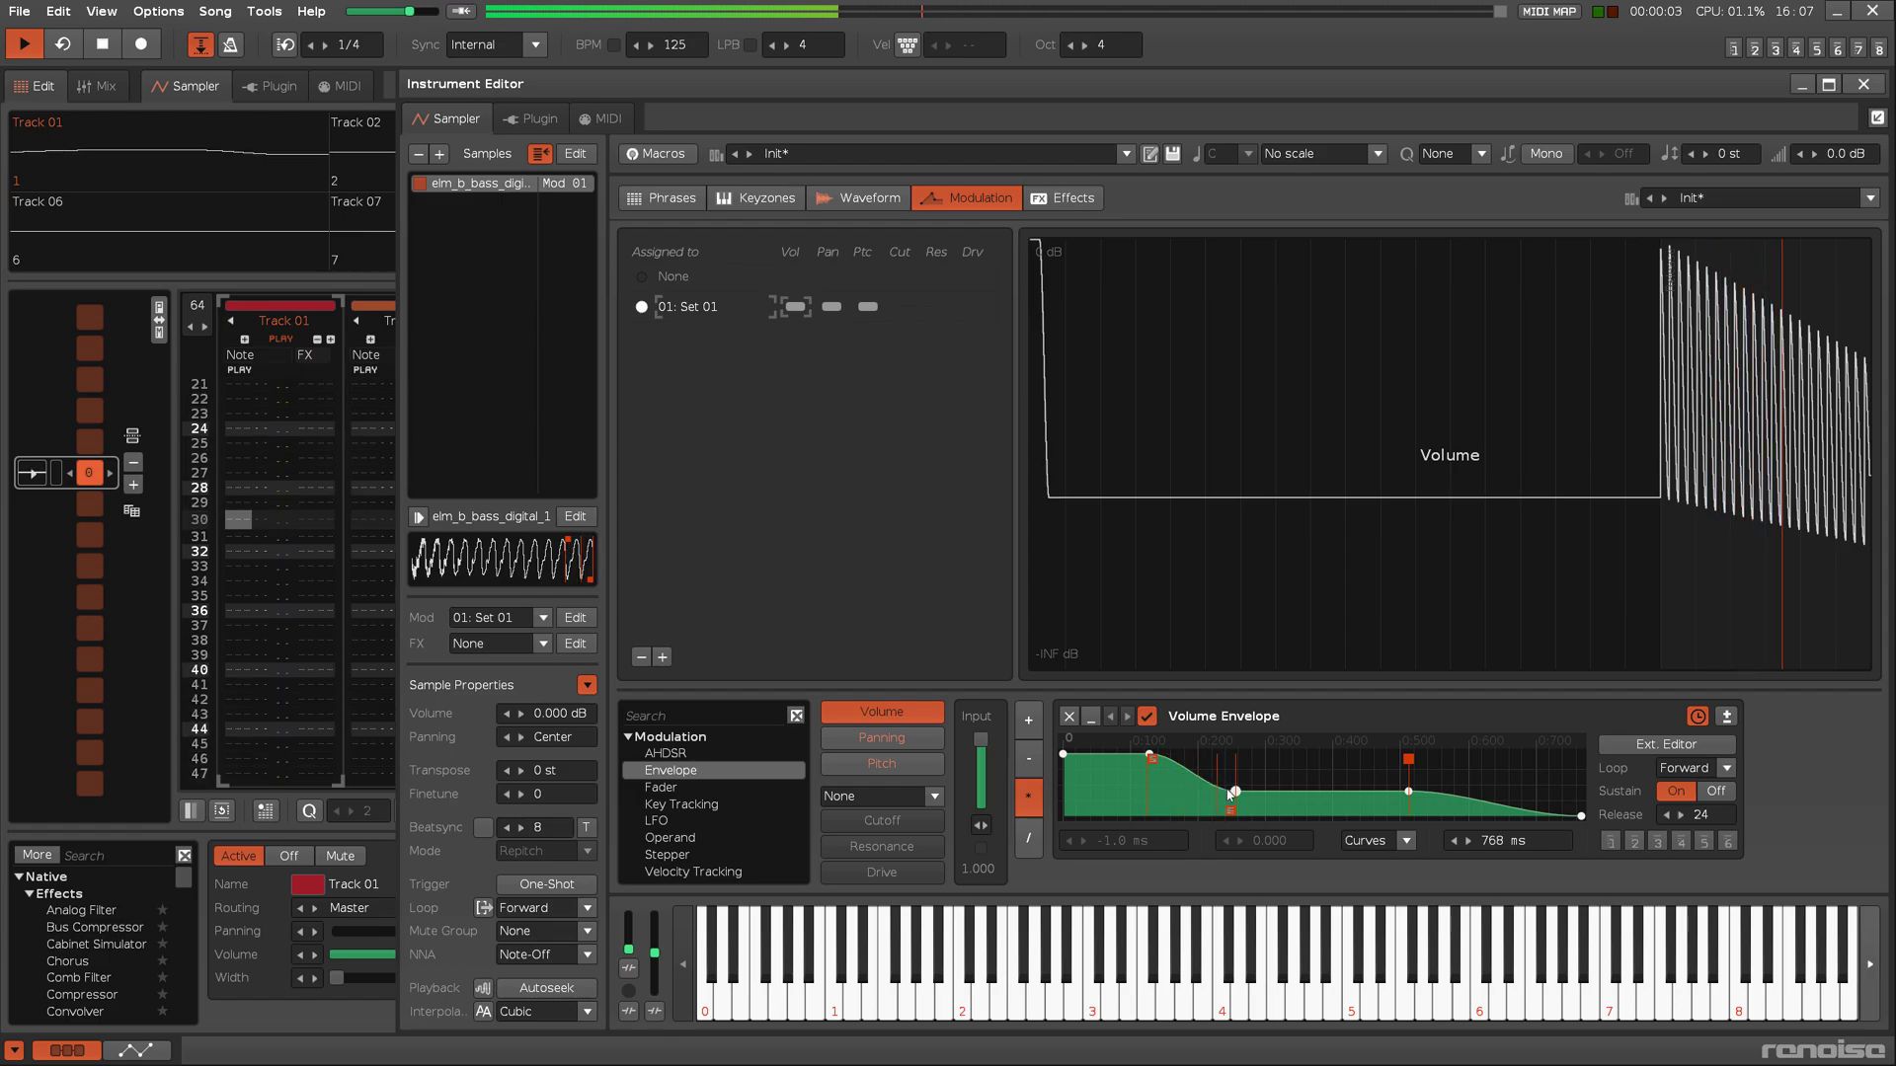
pyautogui.press('space')
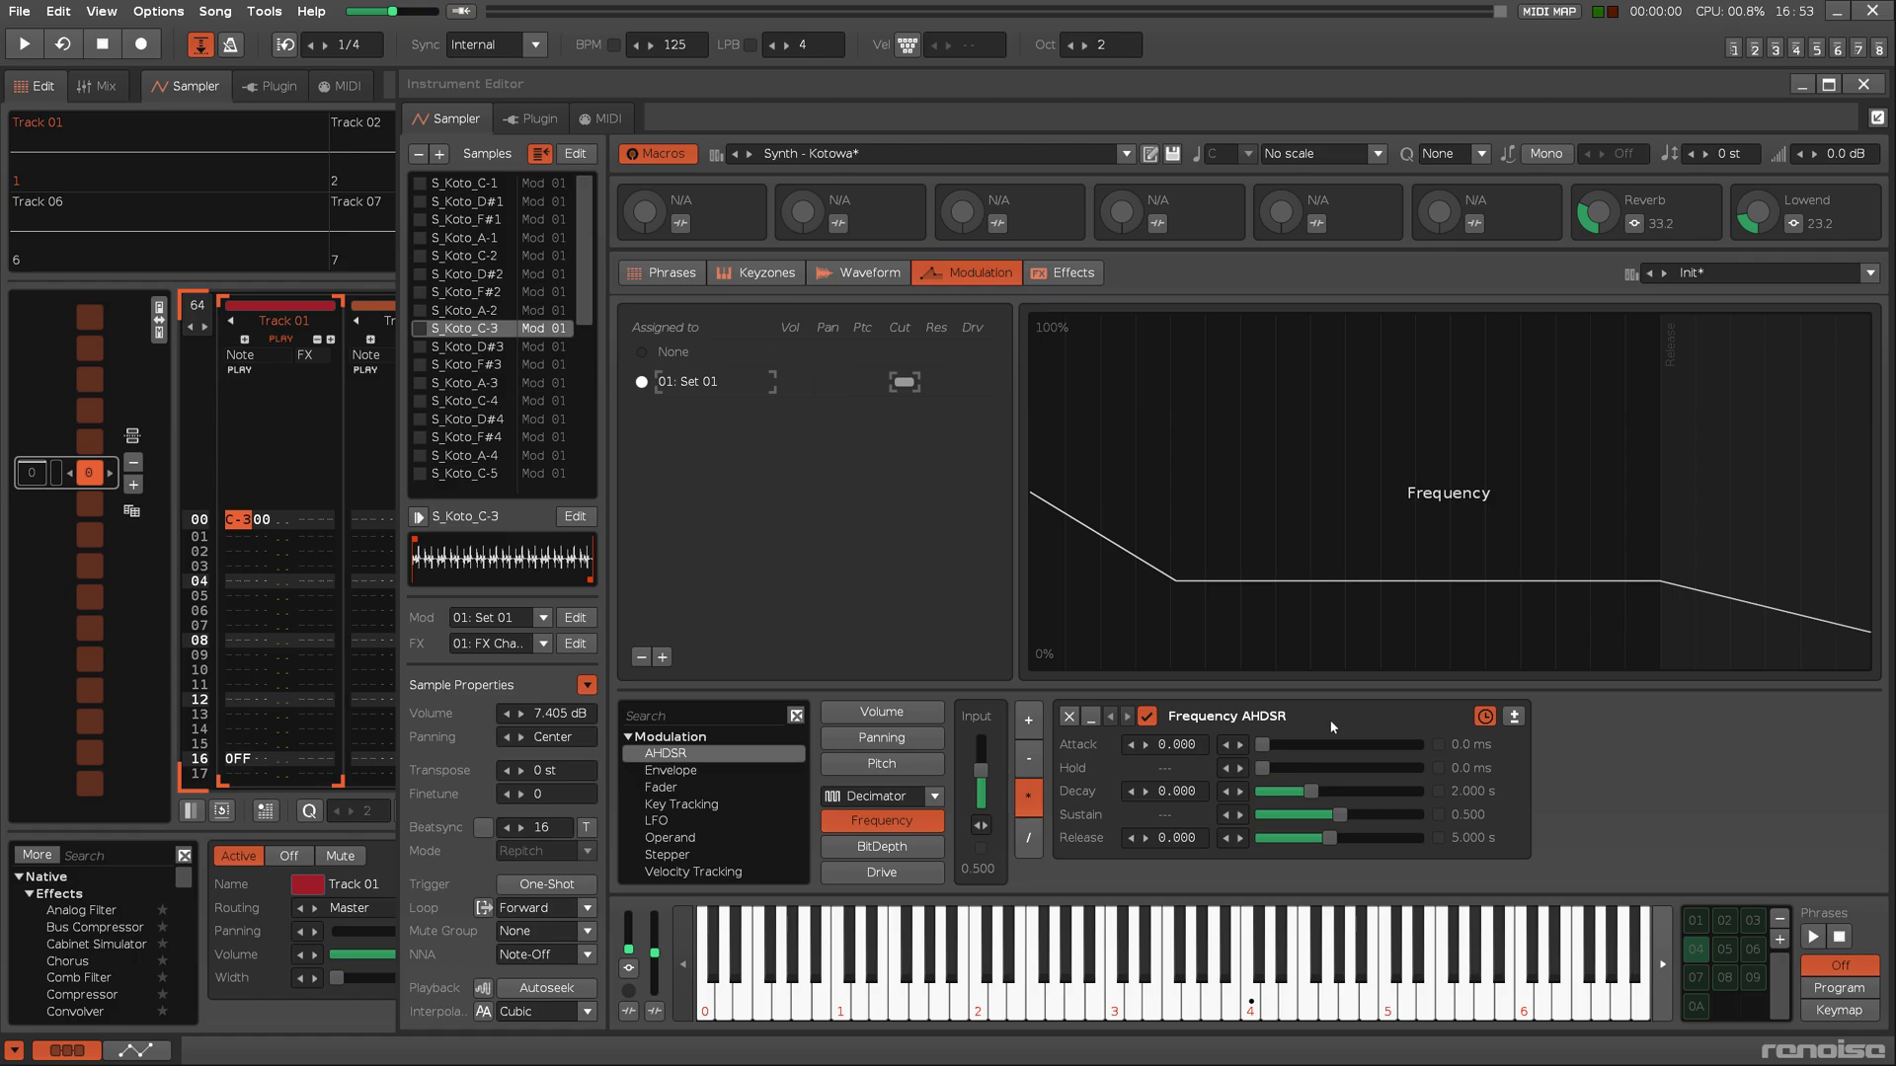
# Set the koto's volume AHDSR release to 5 seconds and play to hear the longer fade.
pyautogui.press('space')
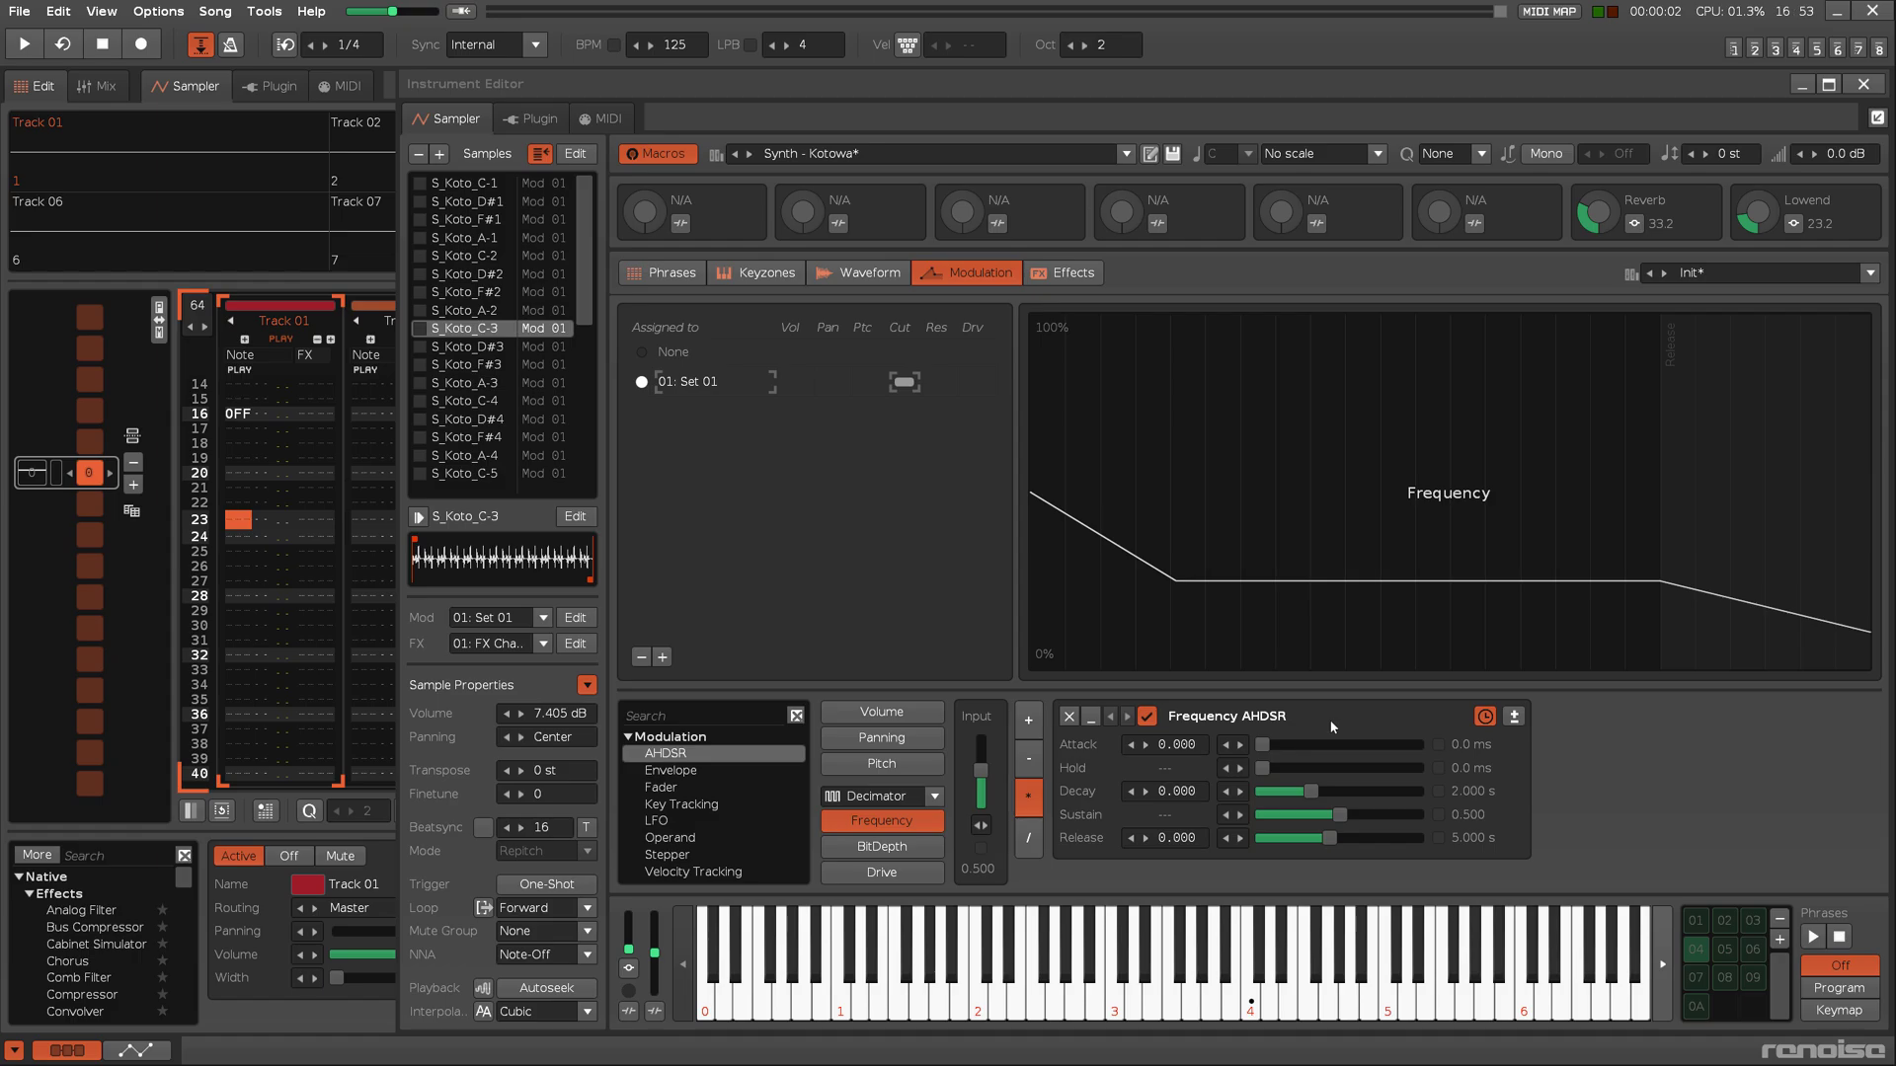
pyautogui.click(890, 715)
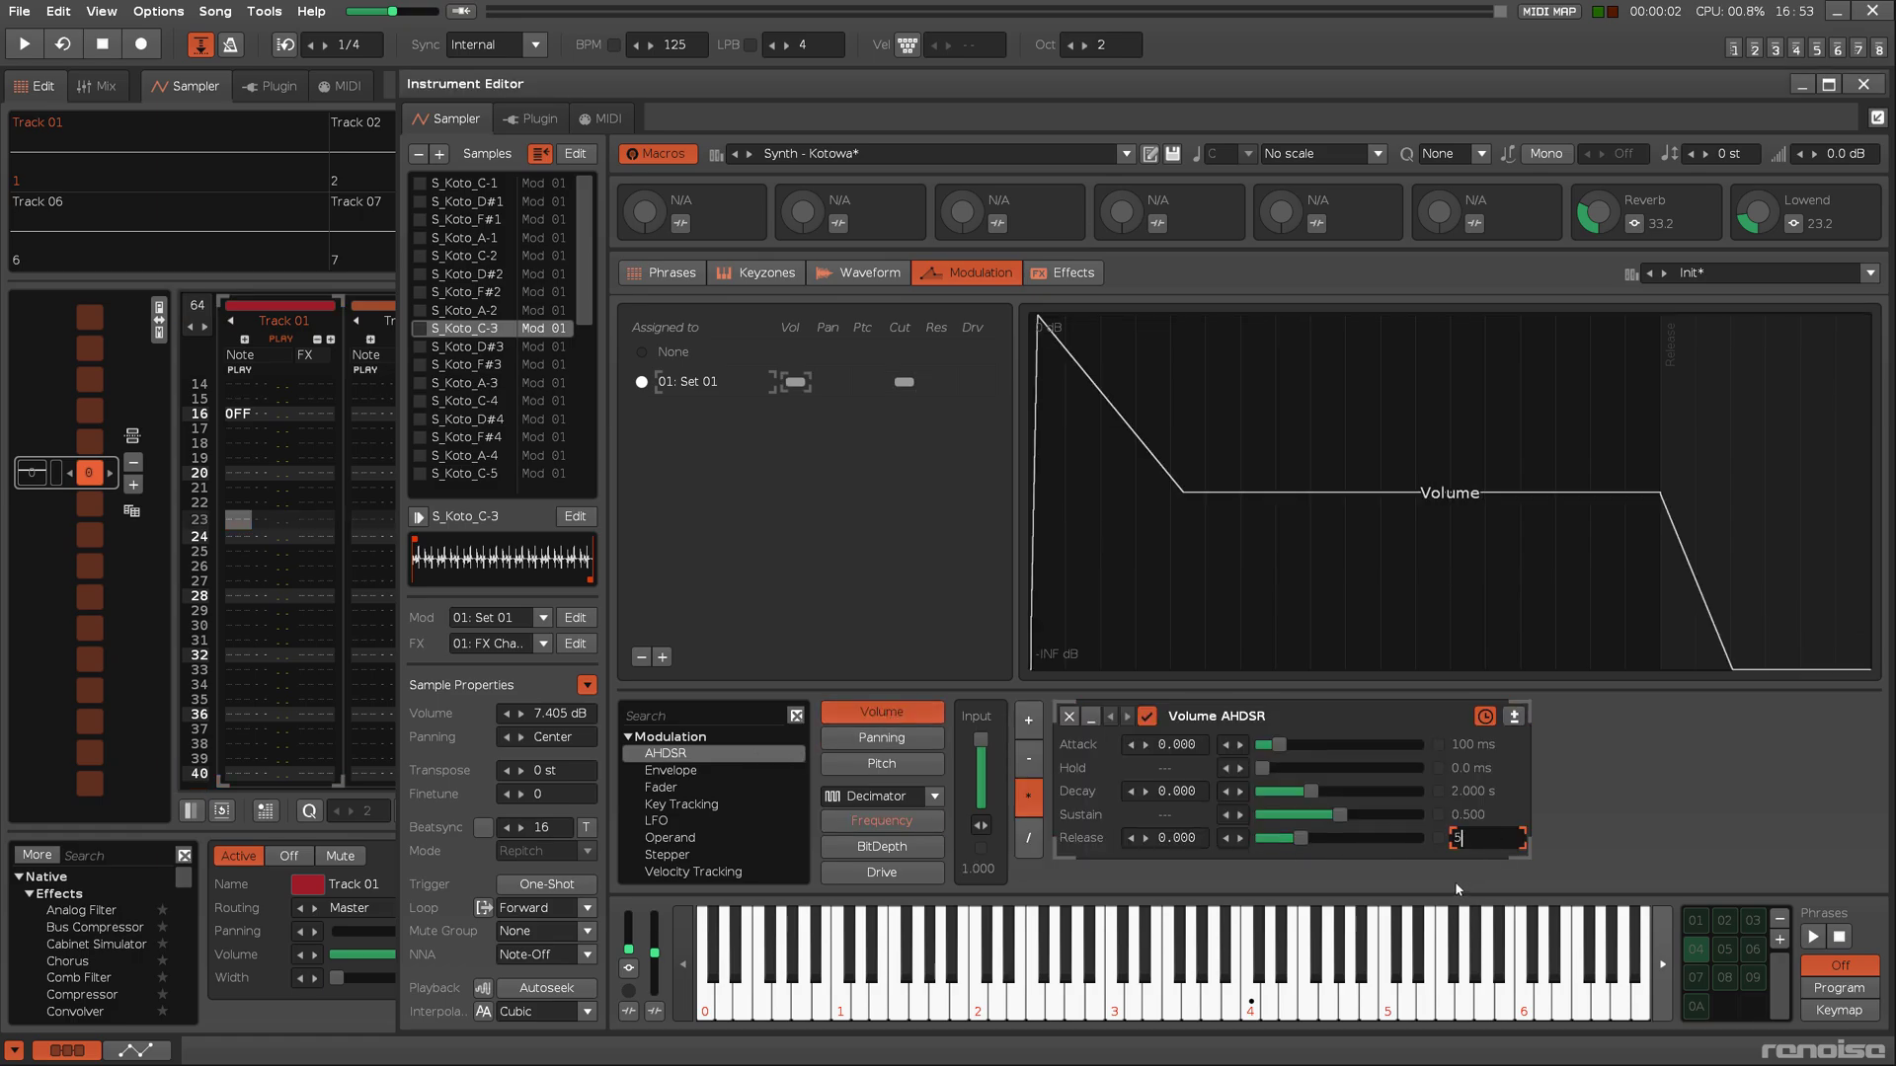
pyautogui.write('5')
pyautogui.press('Return')
pyautogui.press('space')
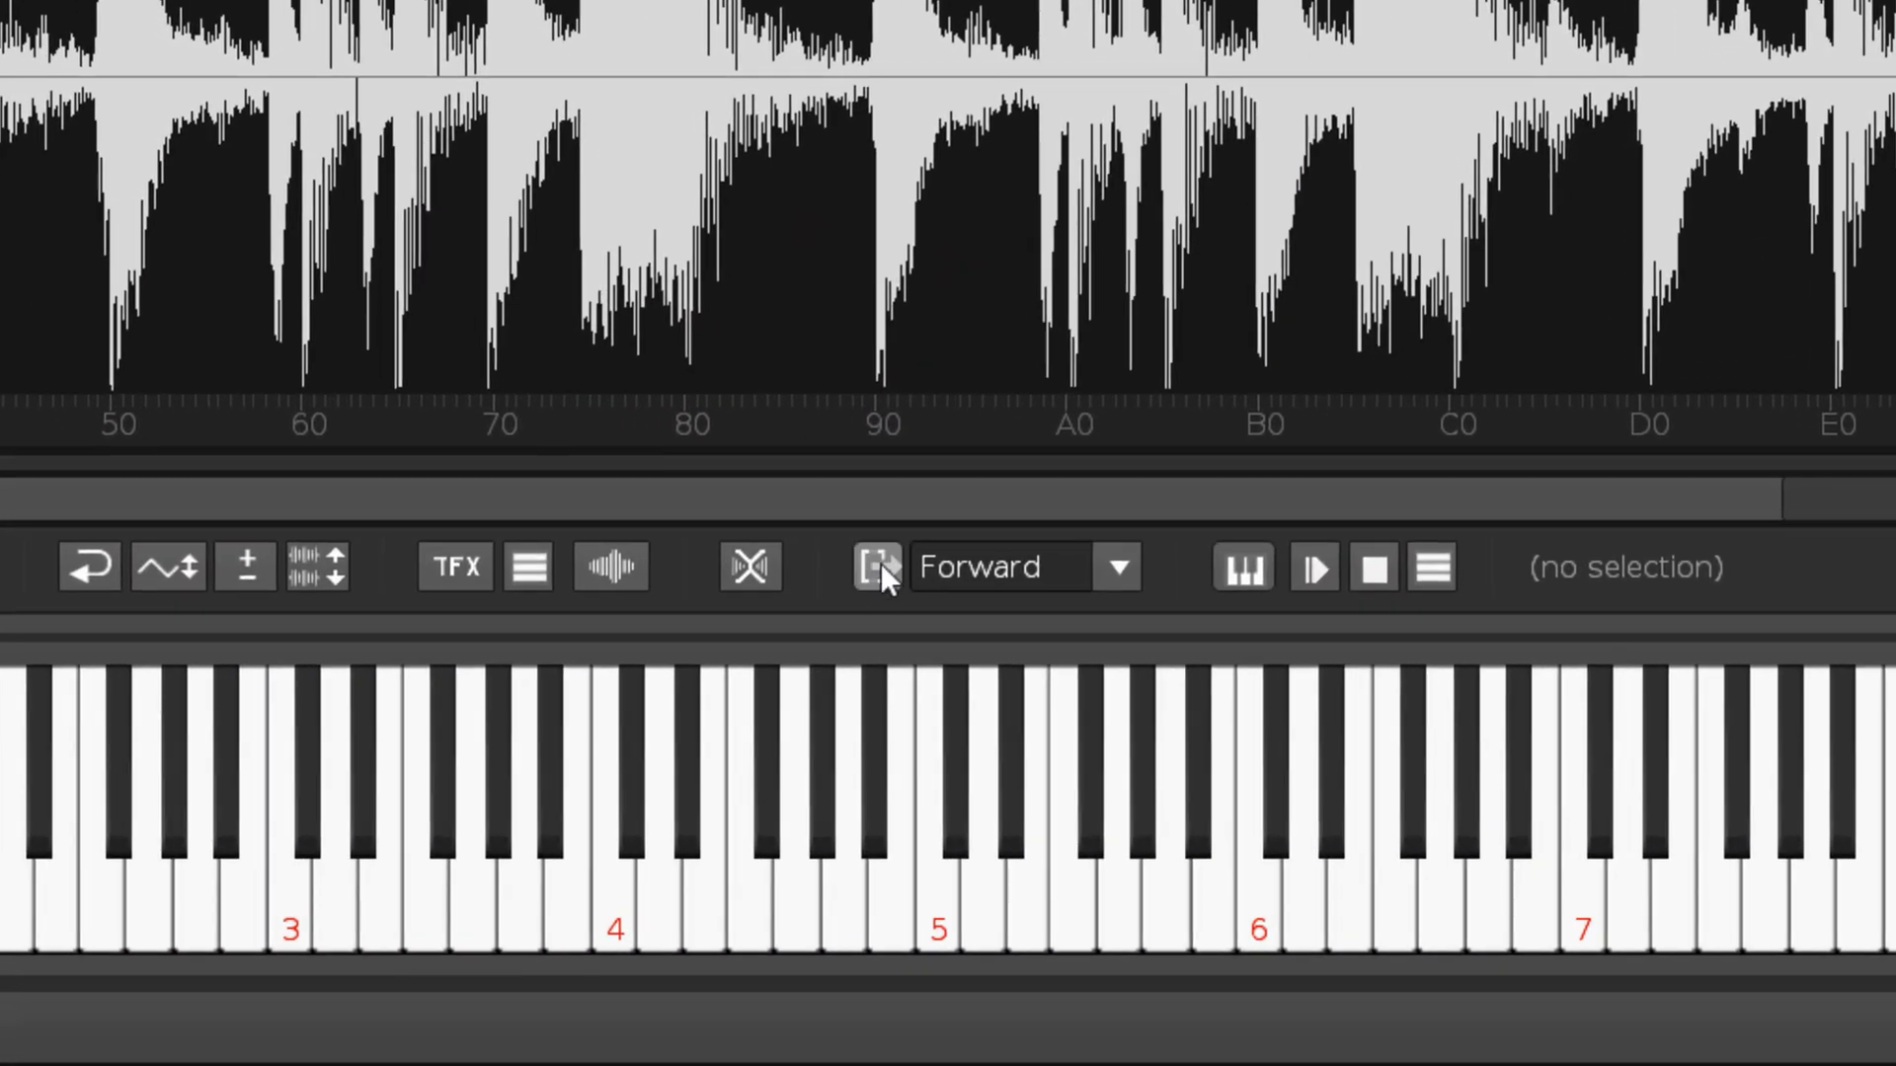
# Make the break sample's loop exit on note release, auditioning it across the Waveform and Modulation views.
pyautogui.click(880, 563)
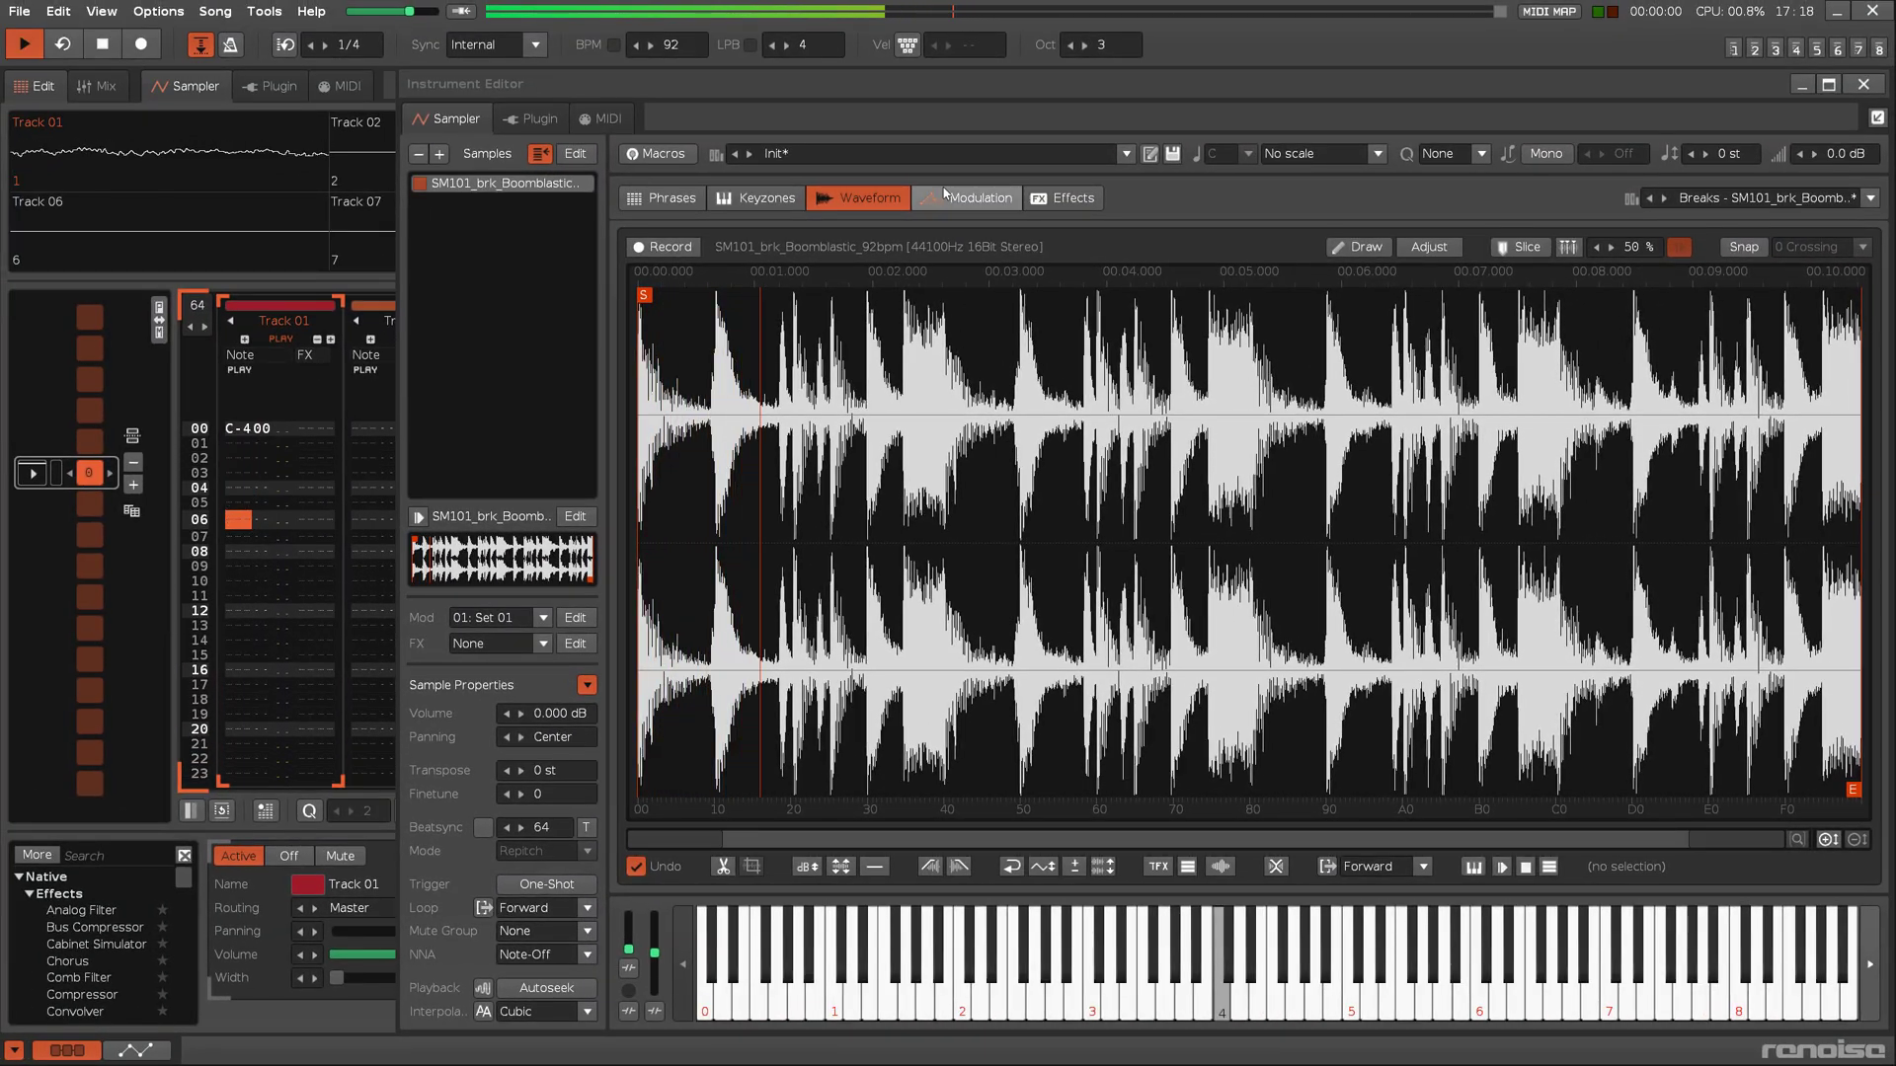
pyautogui.press('F8')
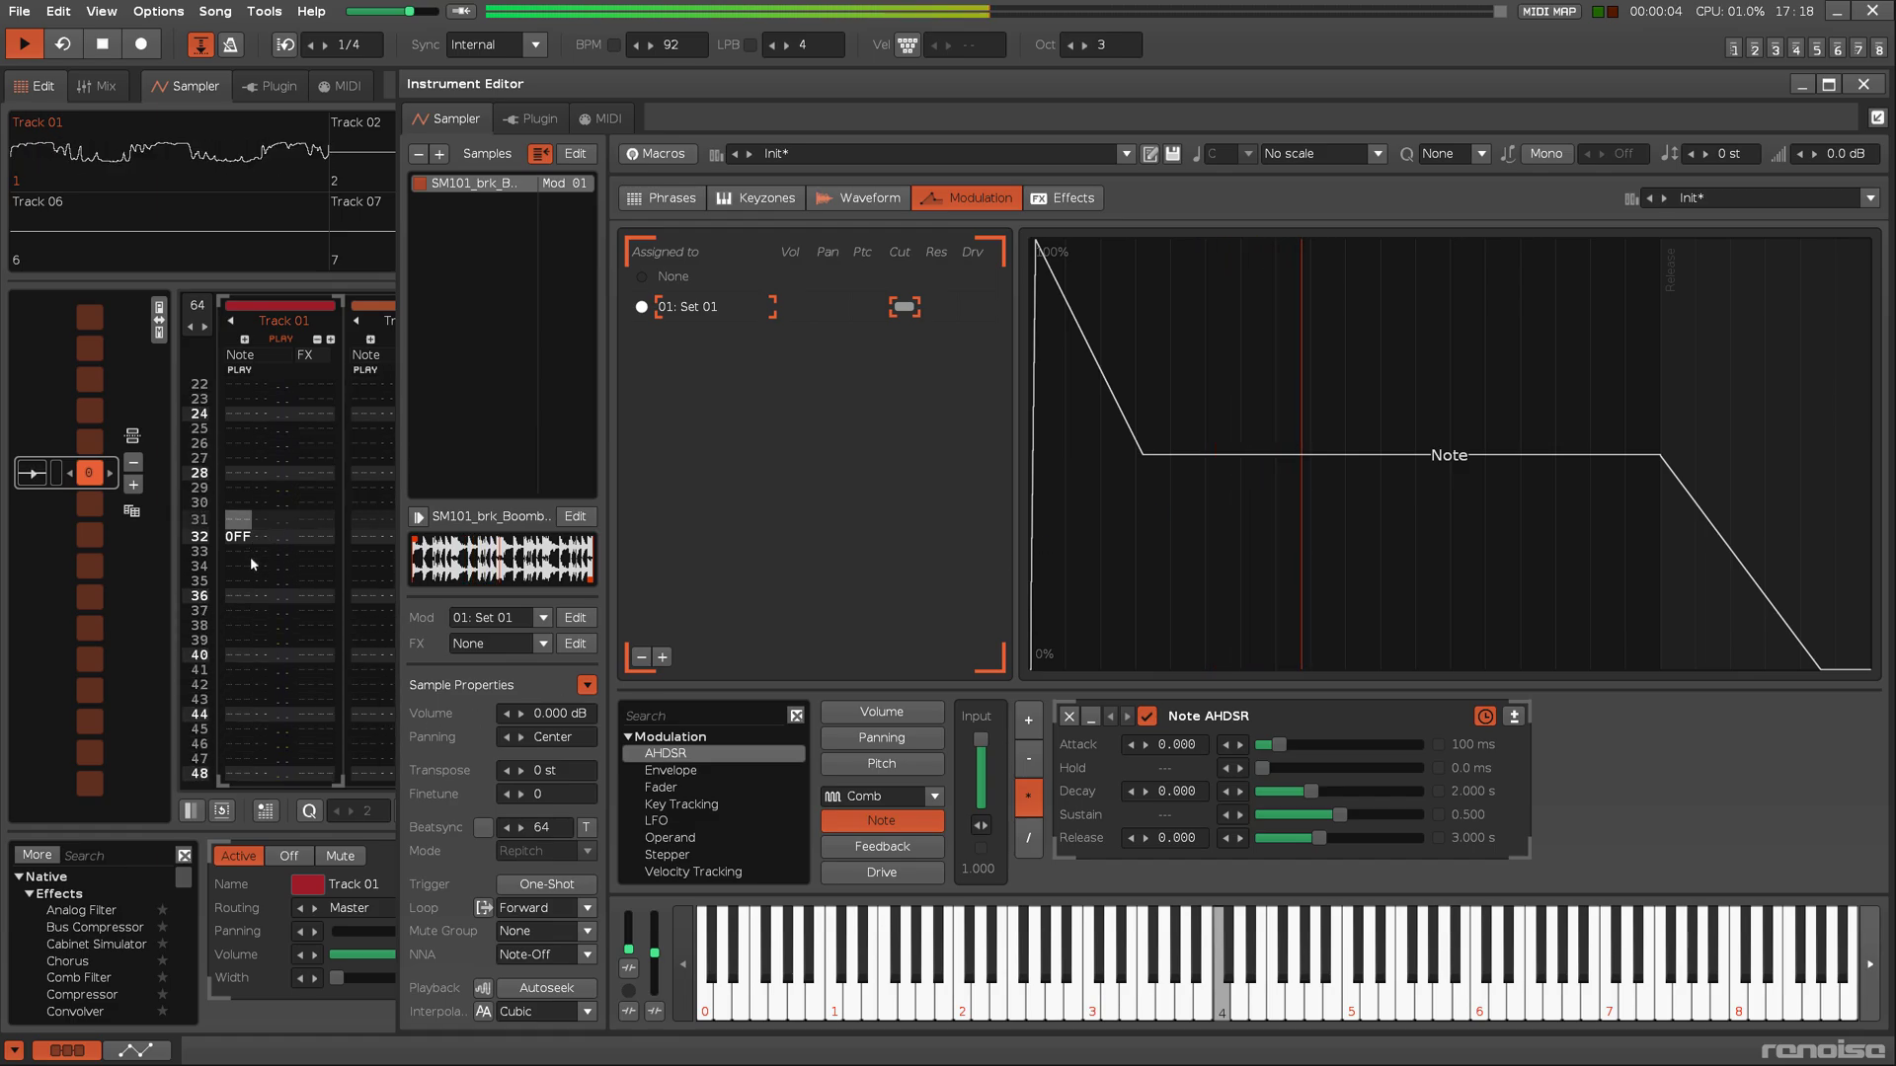
pyautogui.press('space')
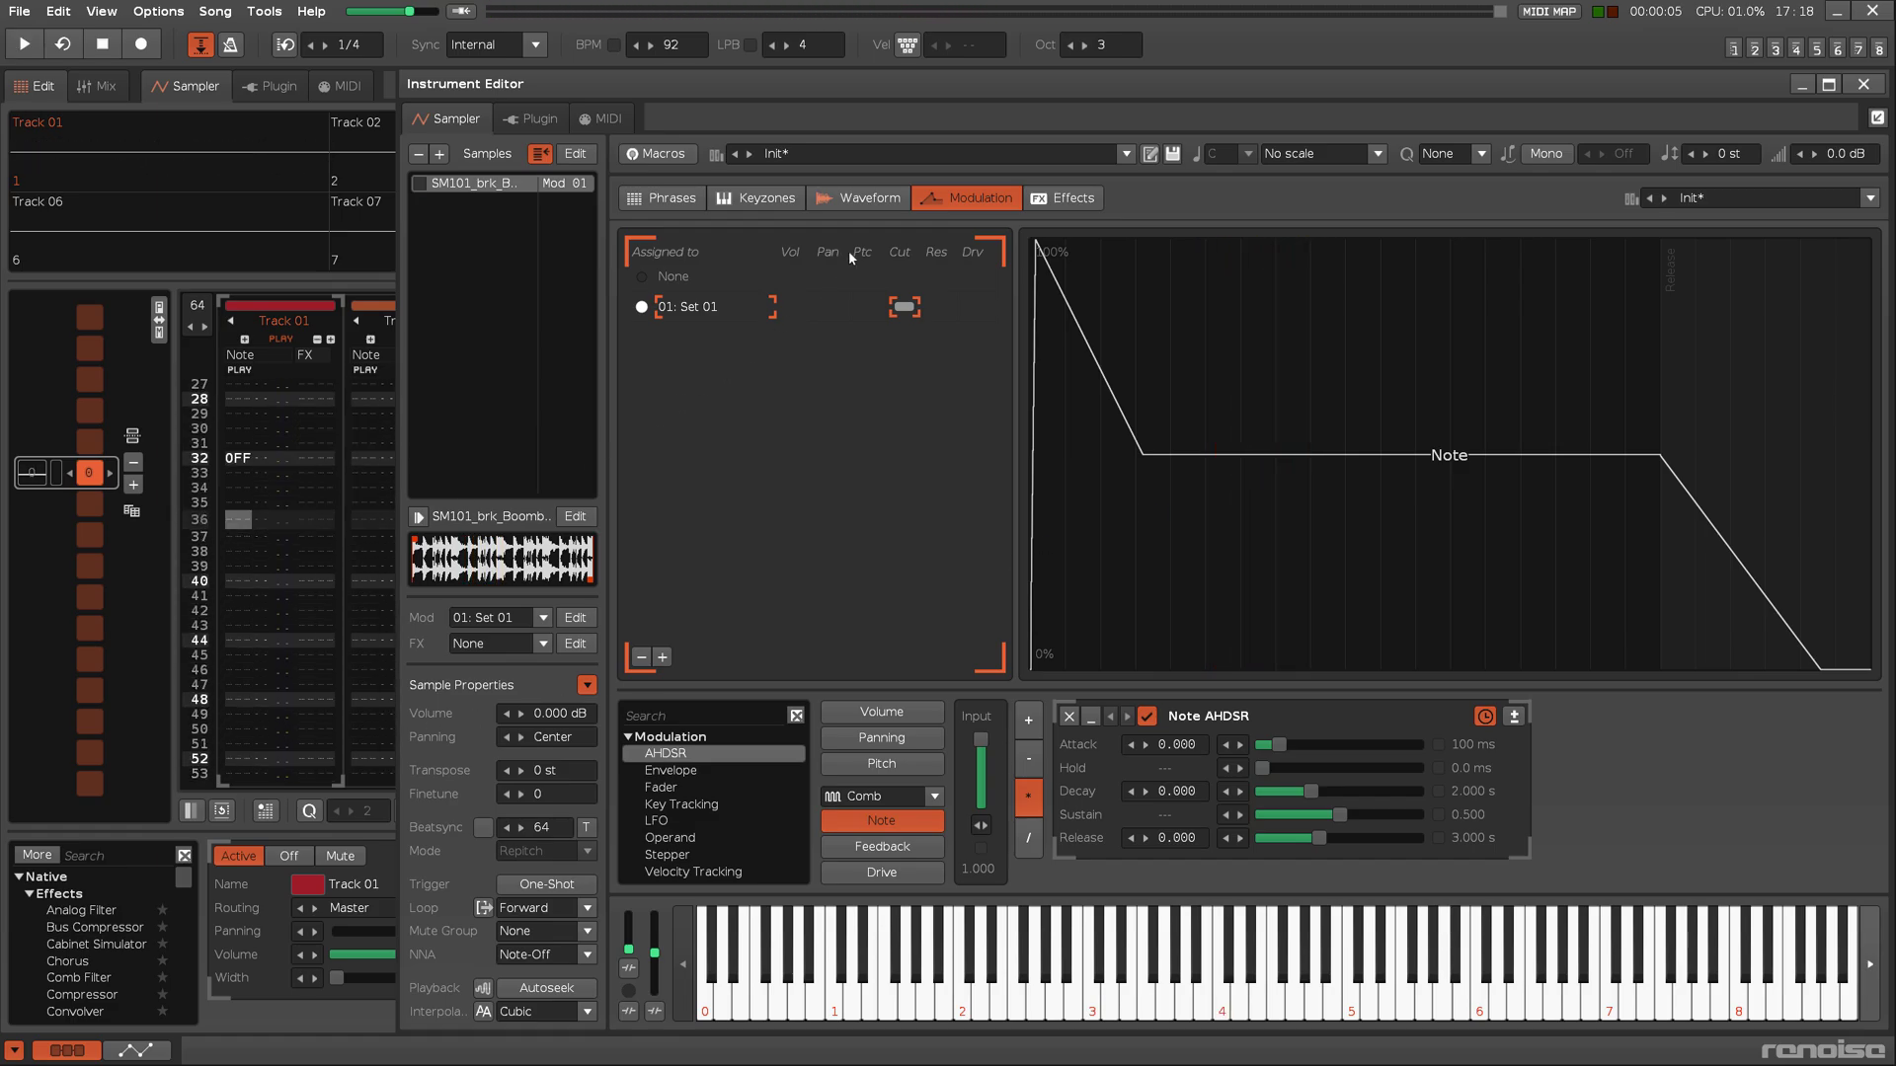
pyautogui.click(867, 202)
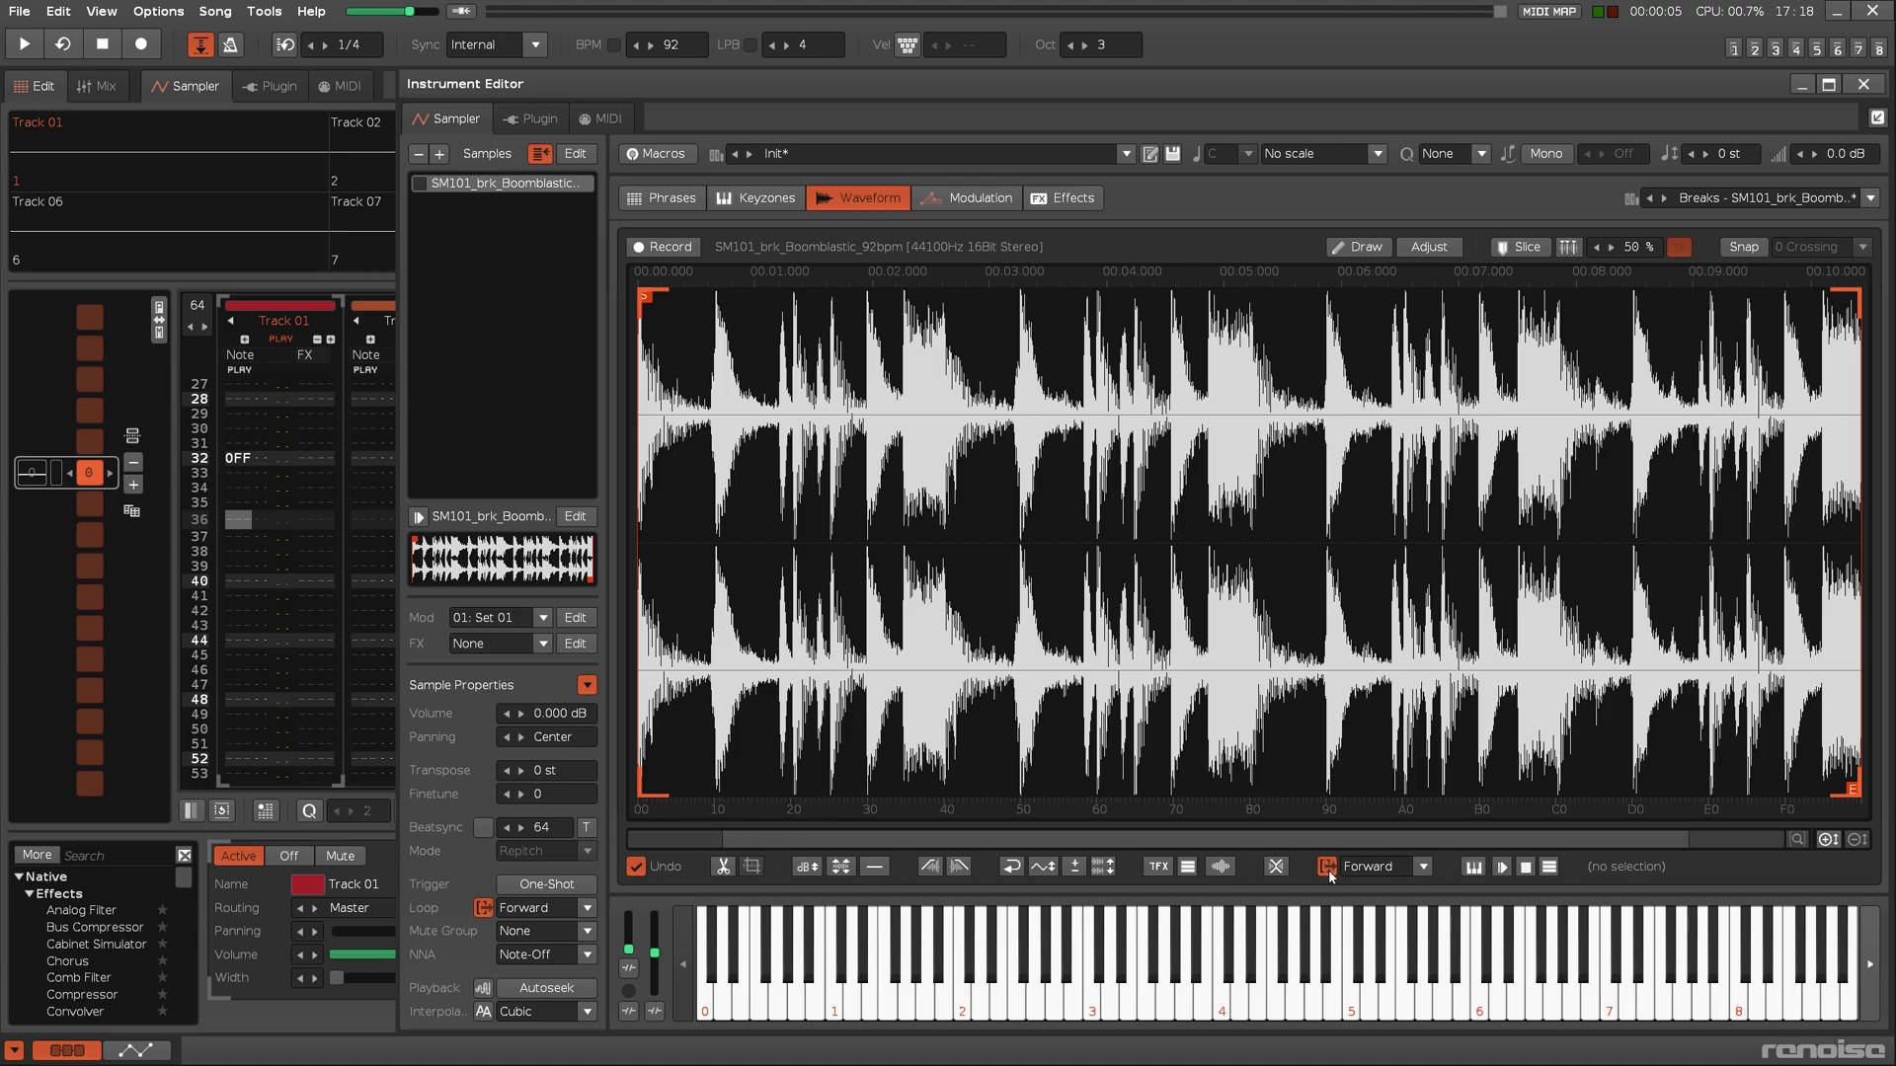
pyautogui.press('space')
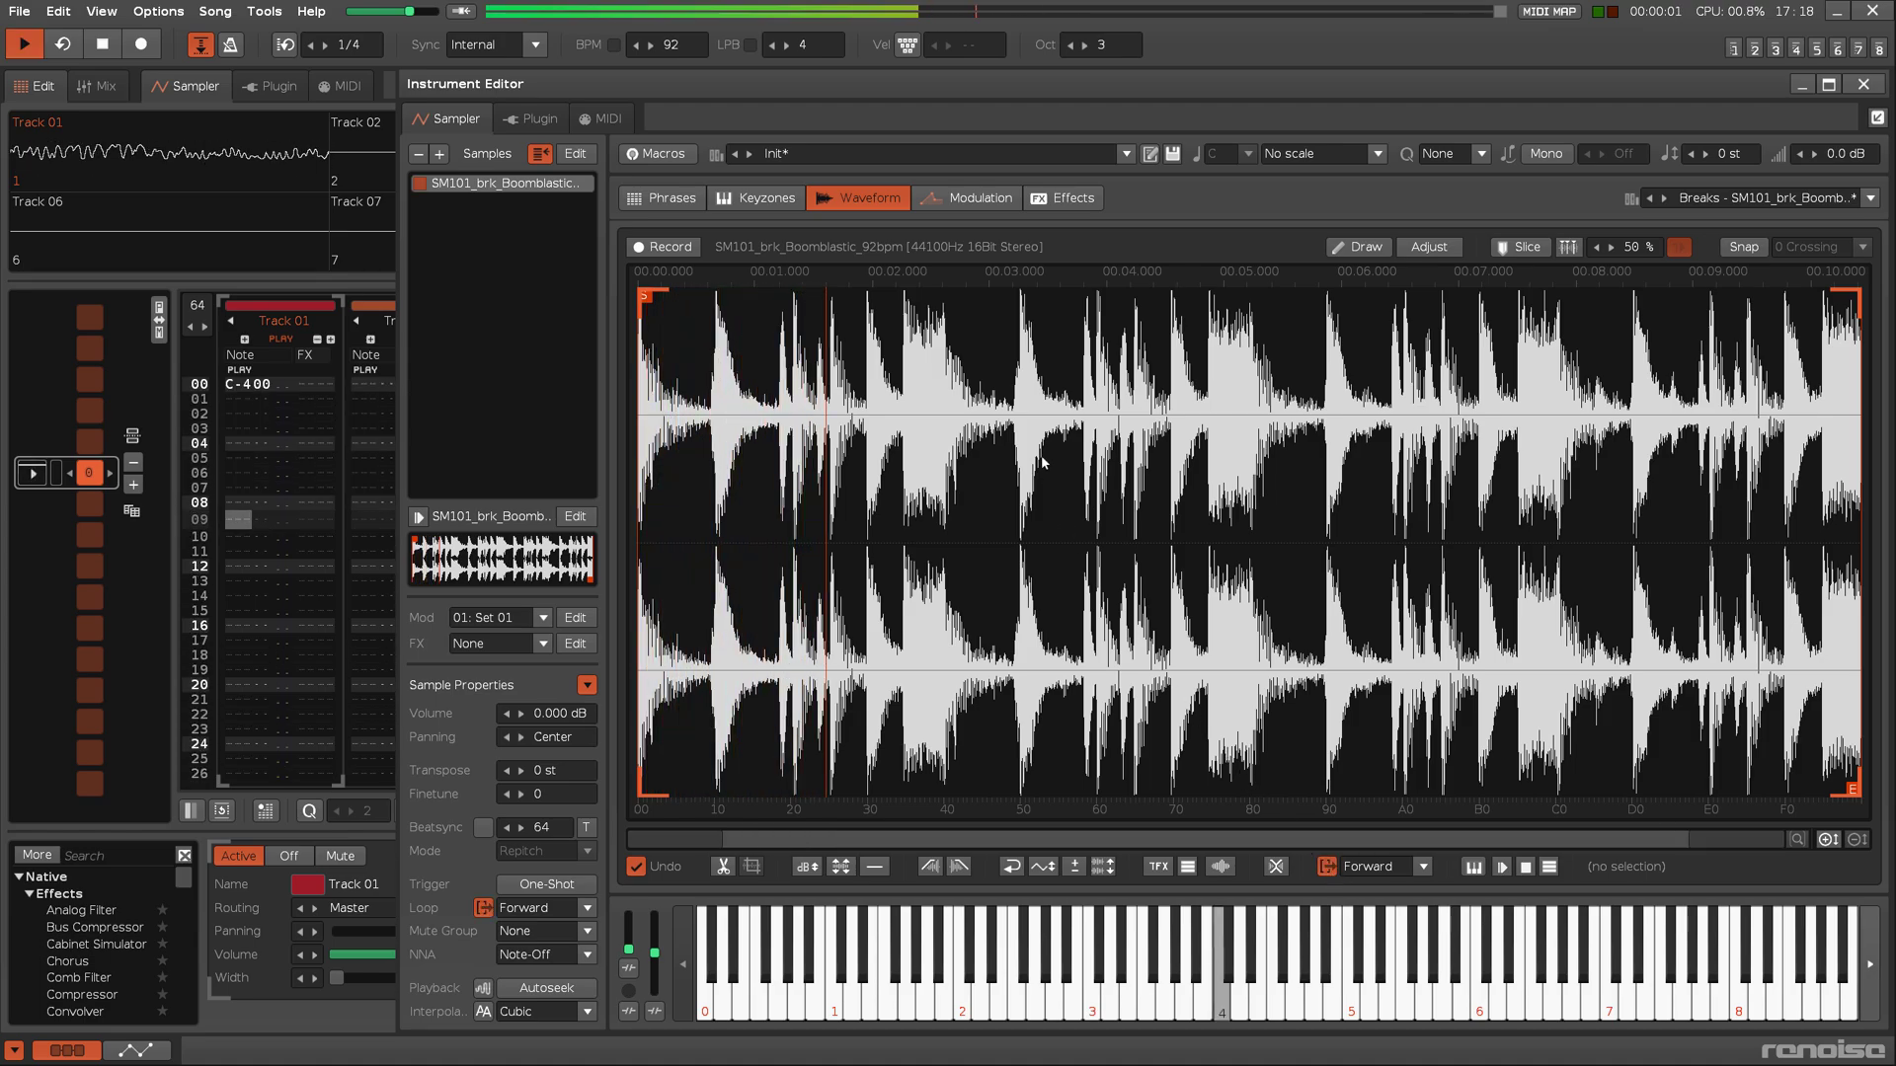
pyautogui.click(964, 199)
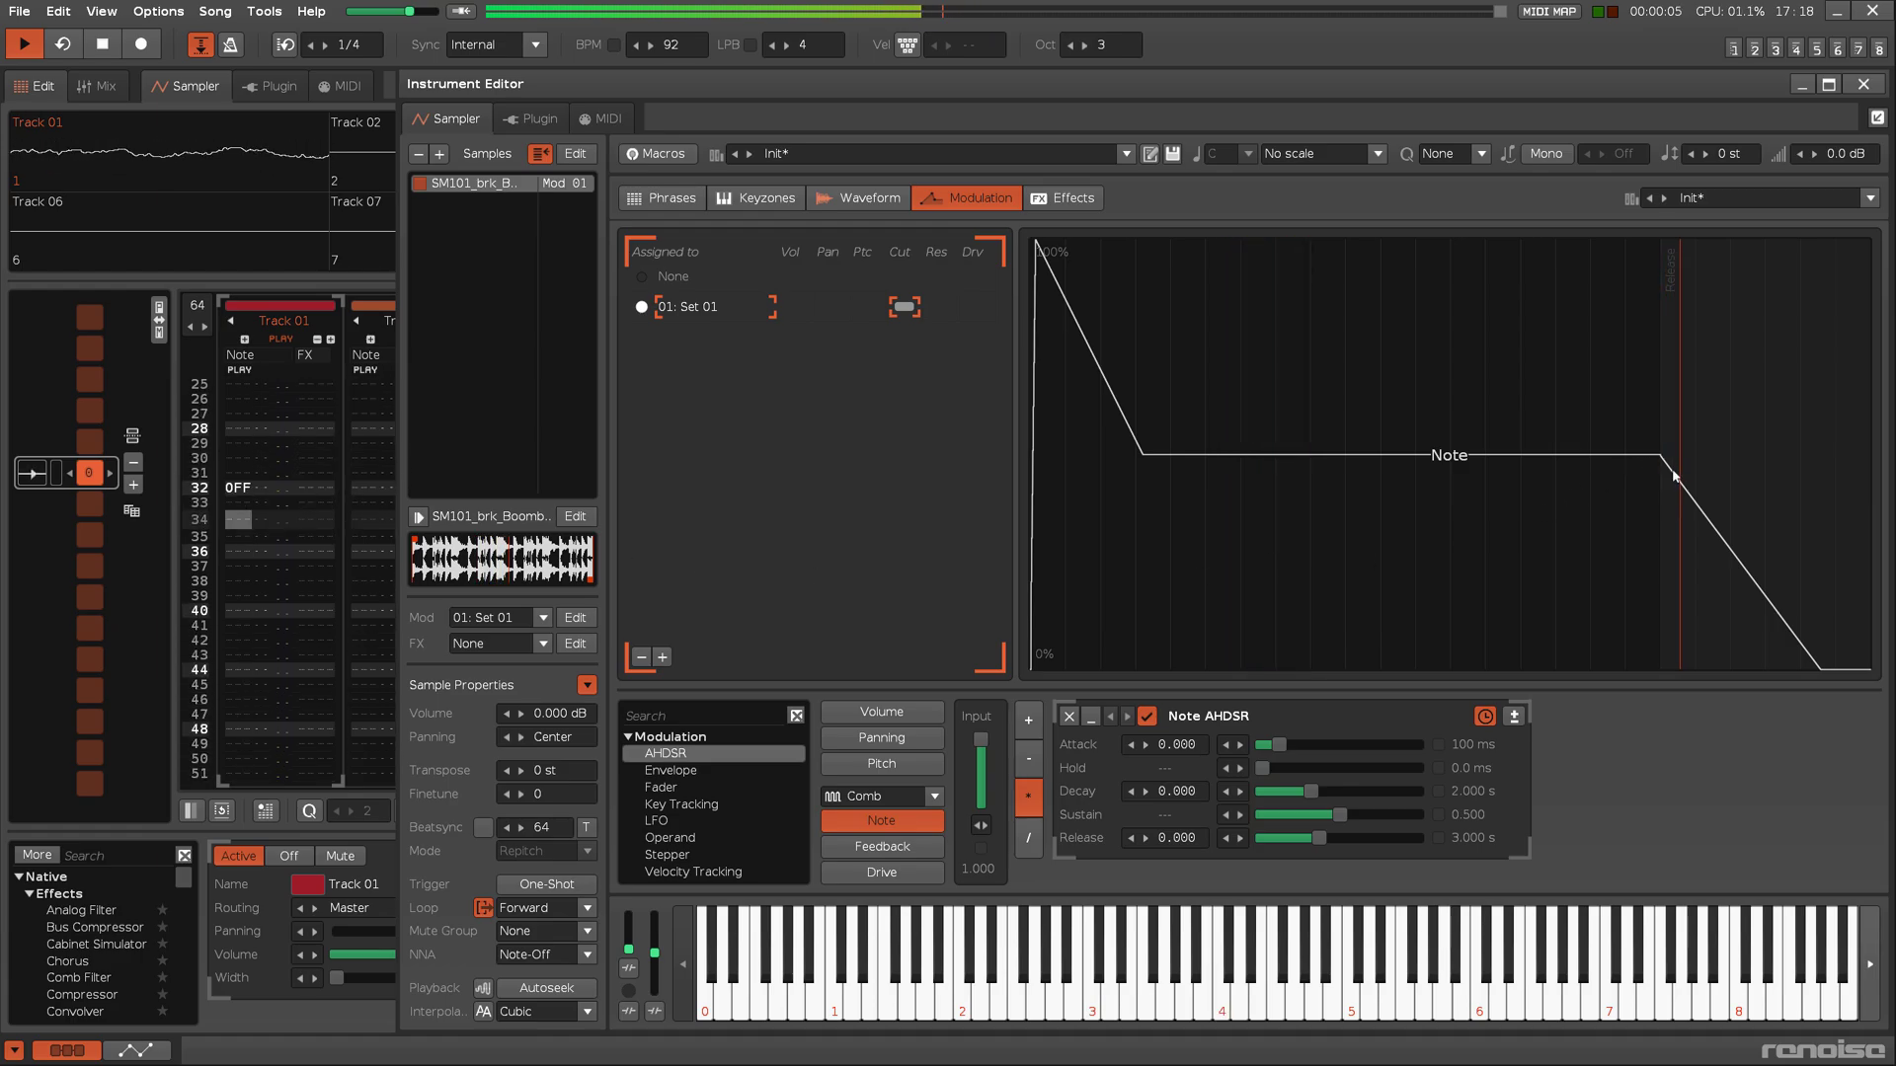
pyautogui.click(870, 198)
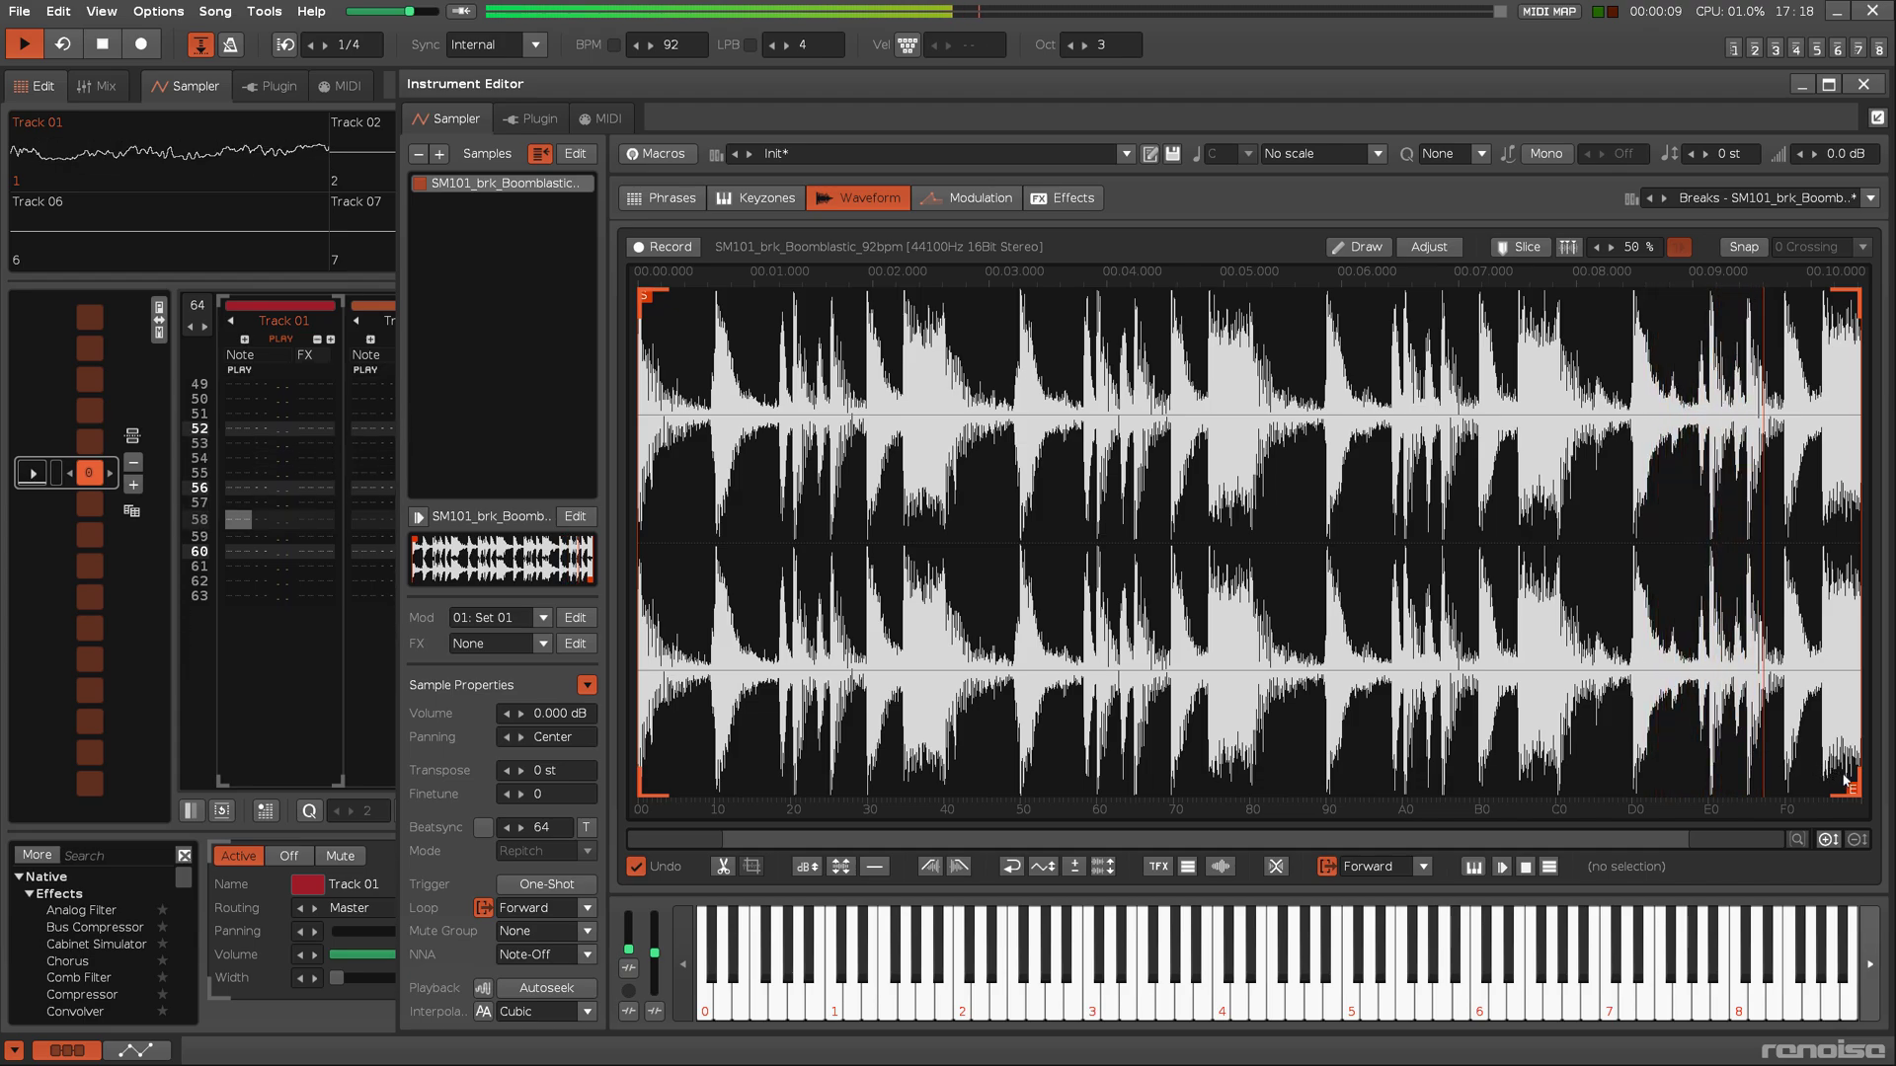
pyautogui.press('space')
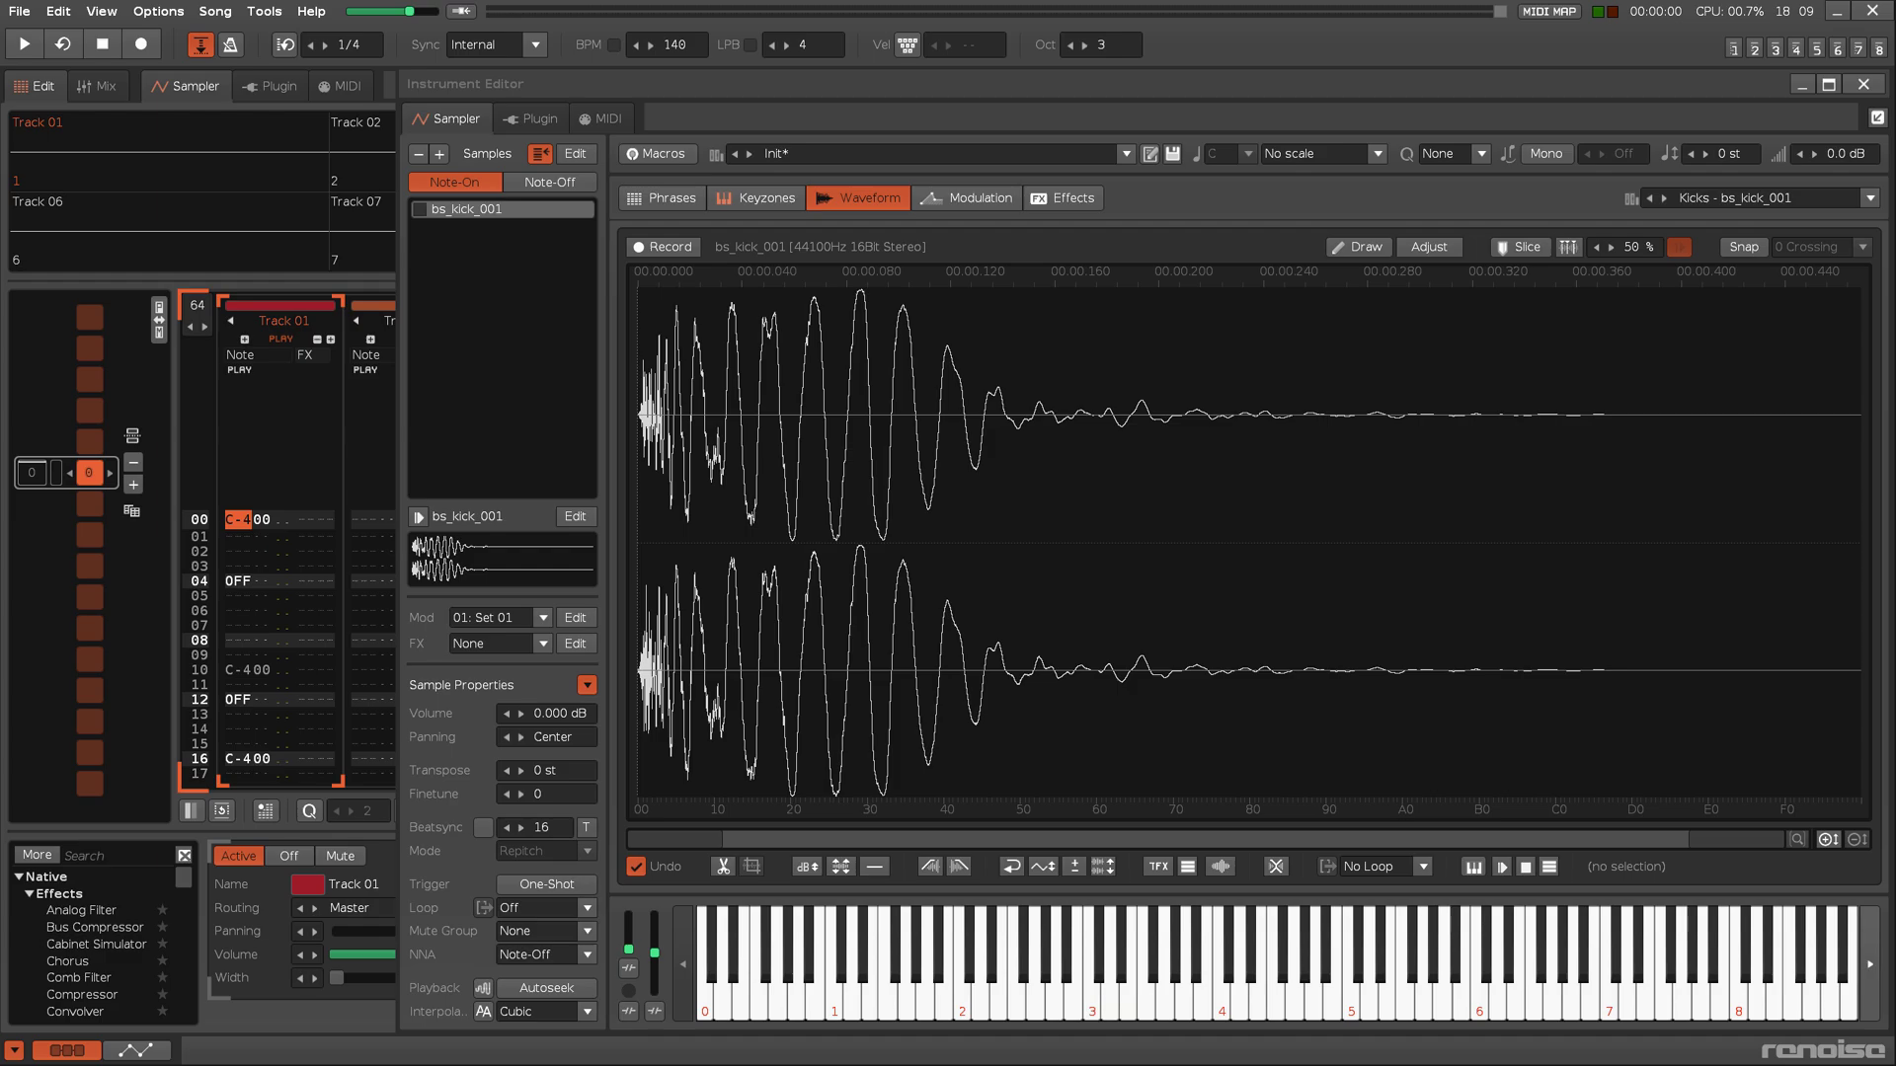
# Play the kick pattern, load bs_snare_006 onto the Note-Off layer, and compare it with the Note-On kick.
pyautogui.press('space')
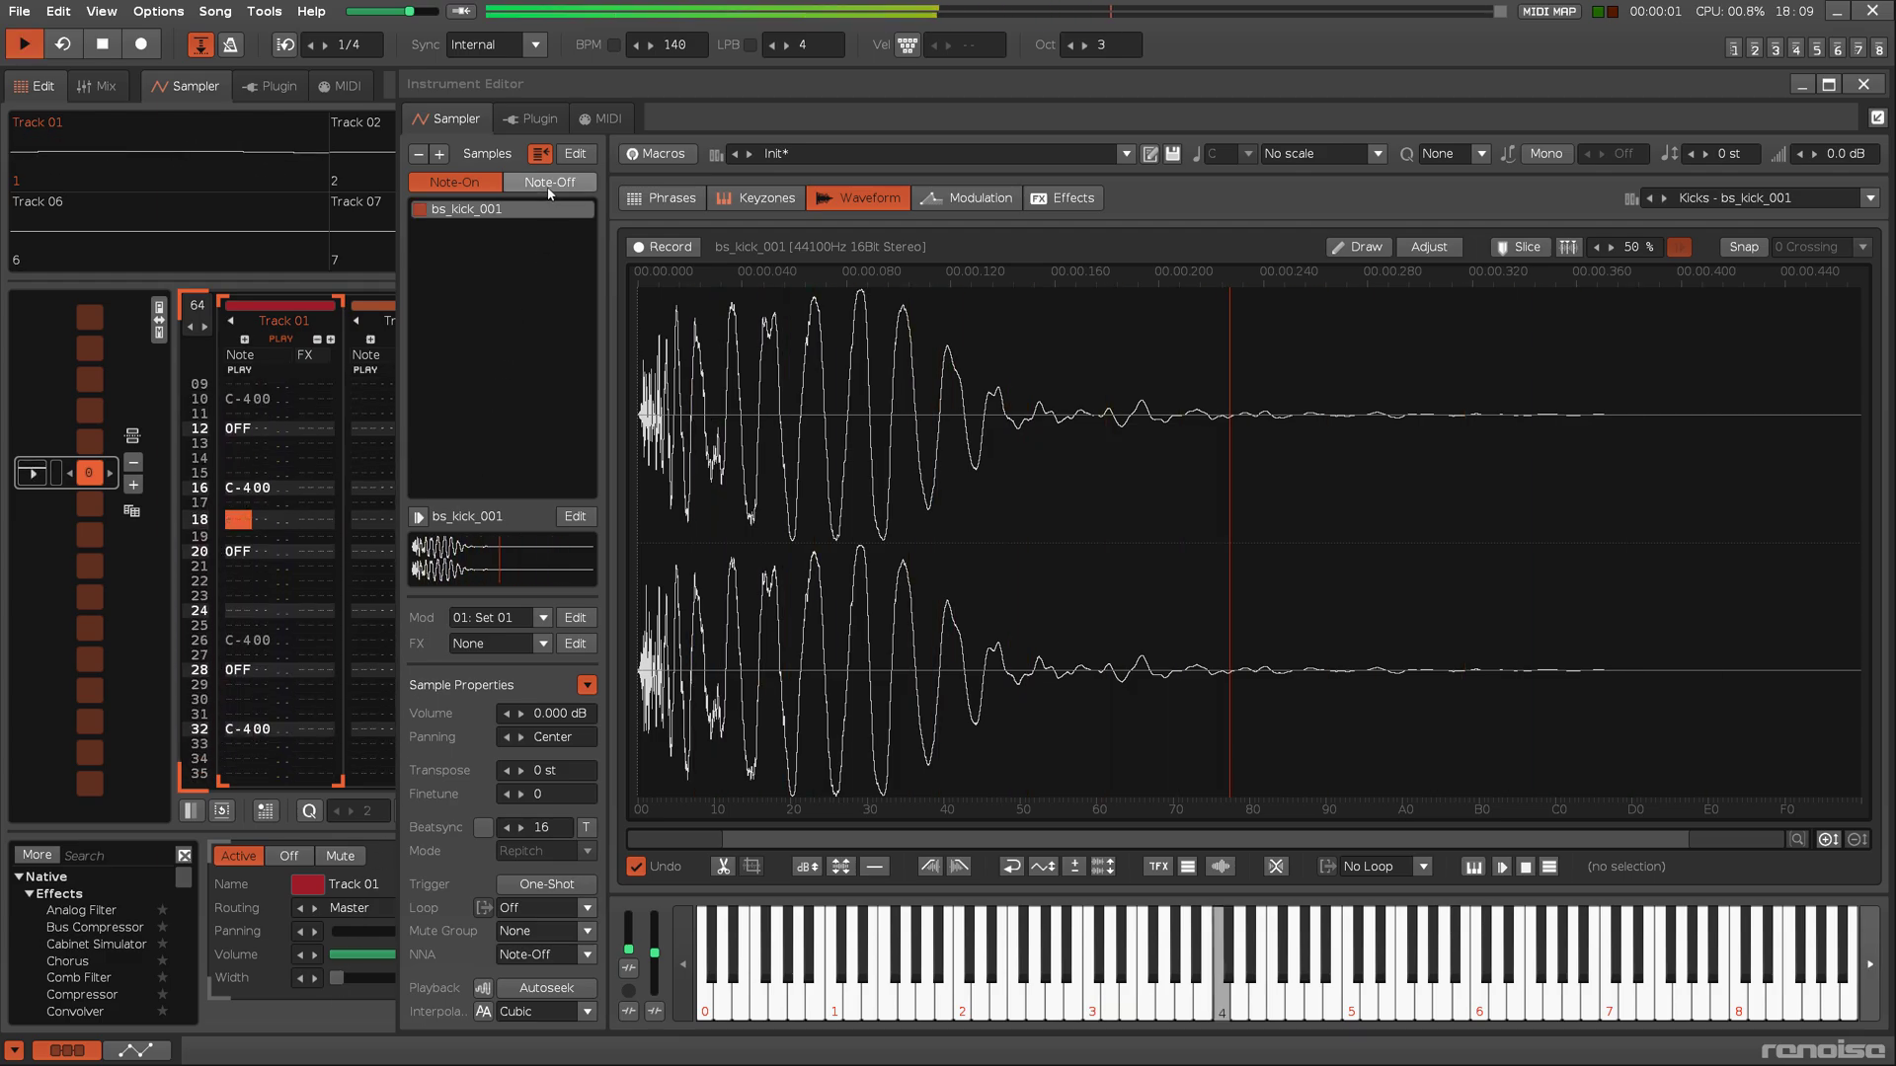
pyautogui.moveTo(549, 191); pyautogui.dragTo(538, 202)
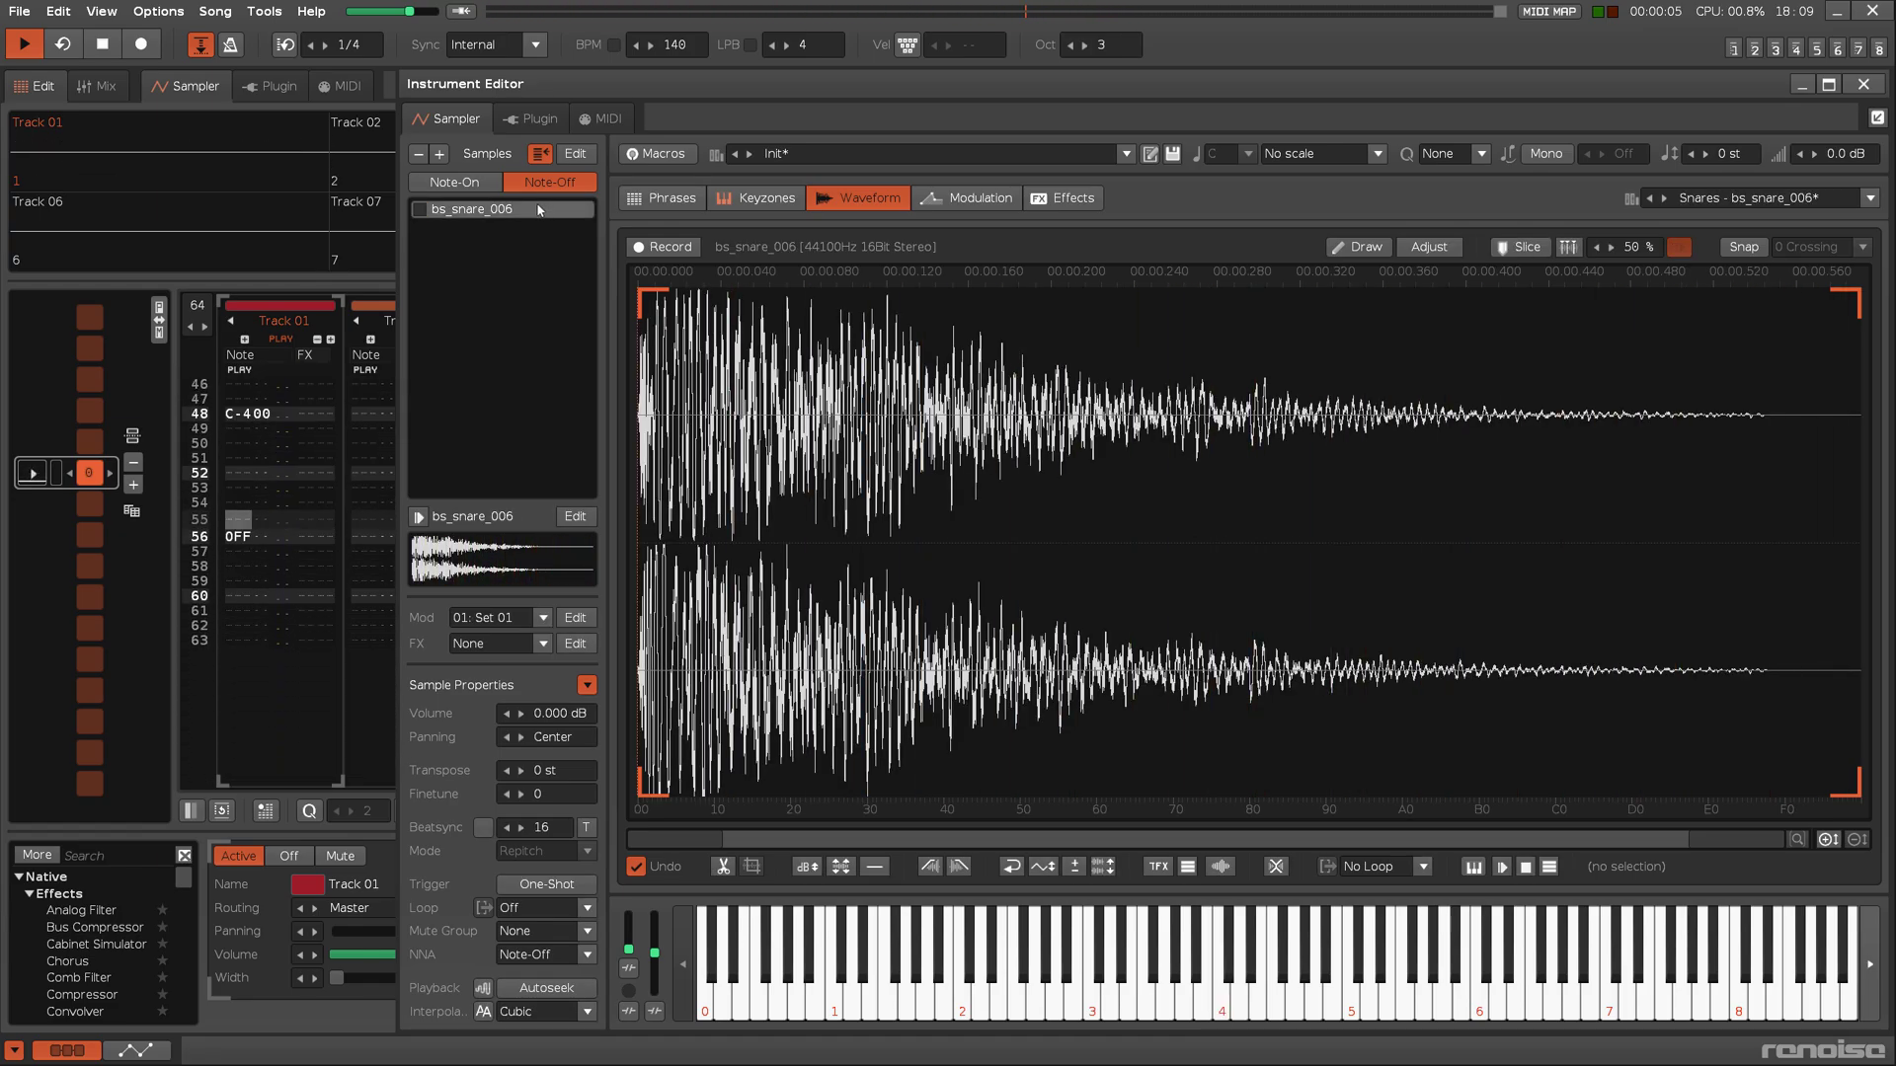
pyautogui.click(471, 182)
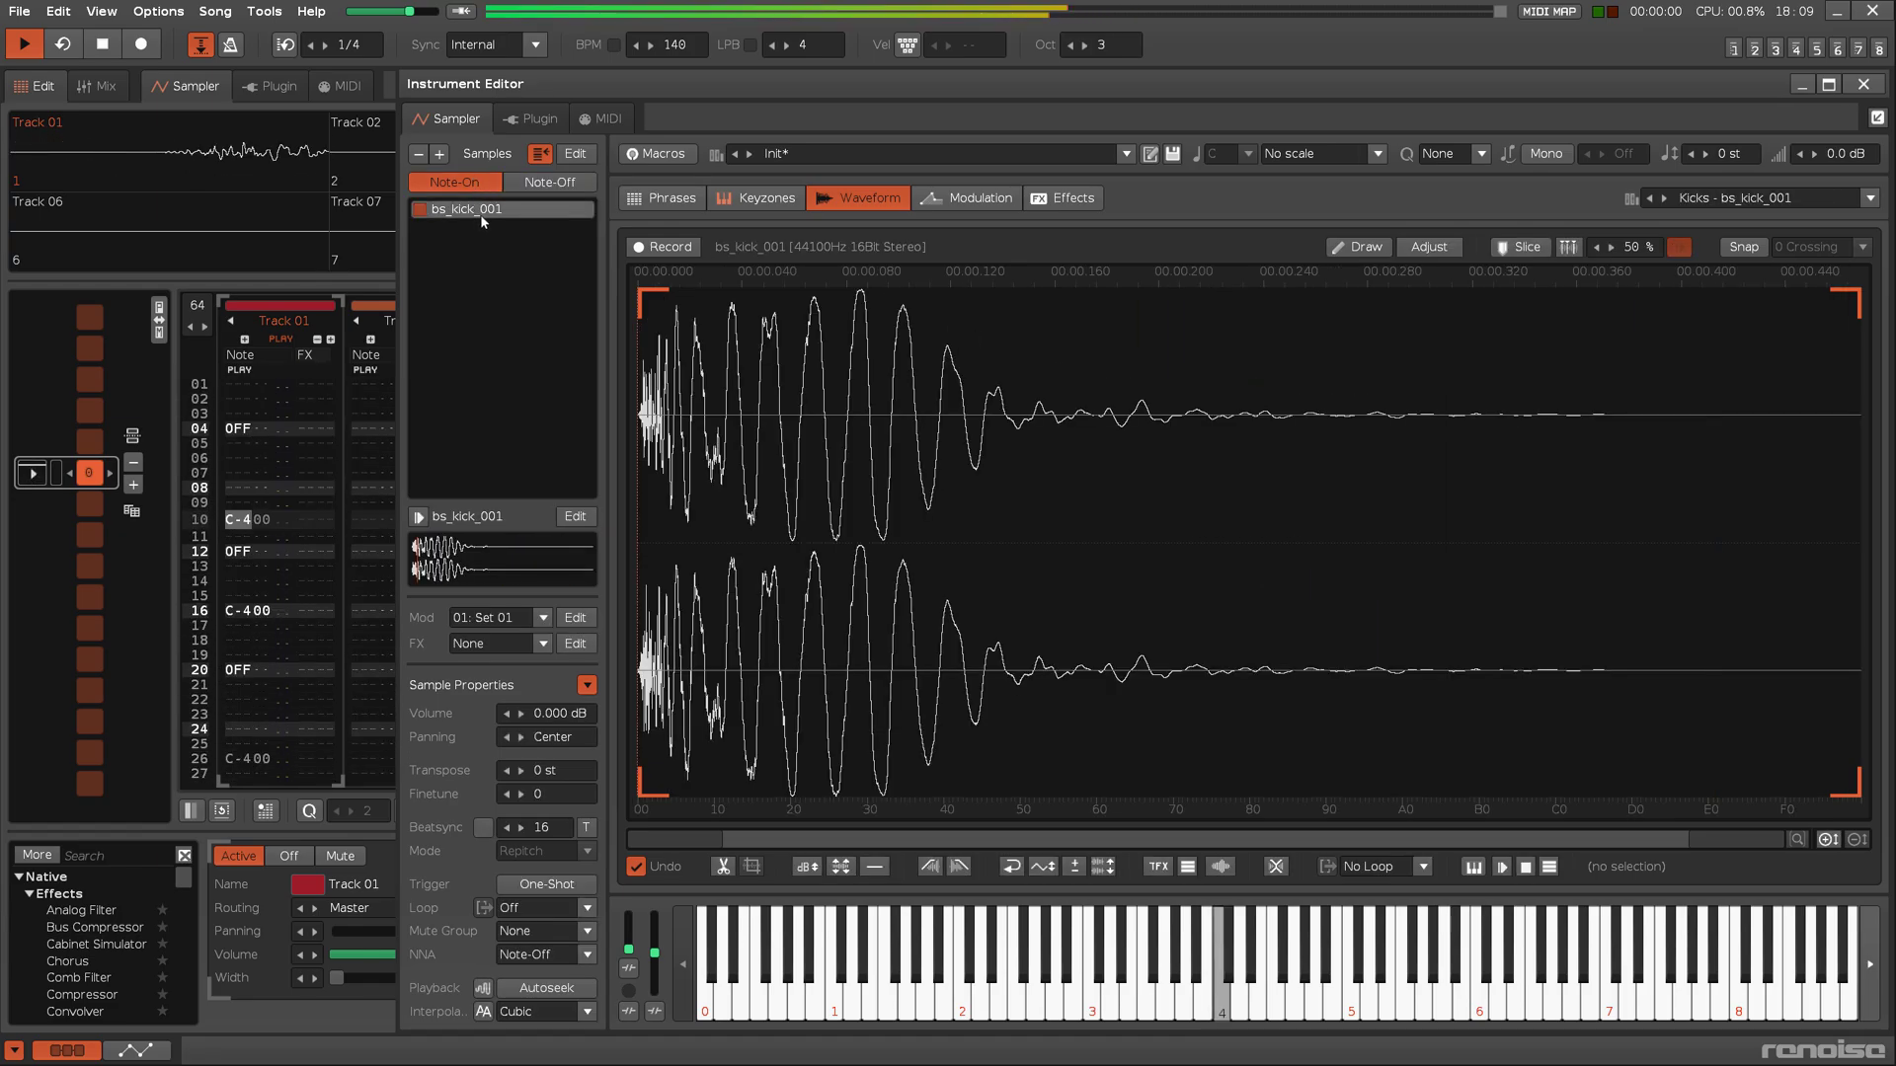
pyautogui.click(548, 181)
pyautogui.click(520, 208)
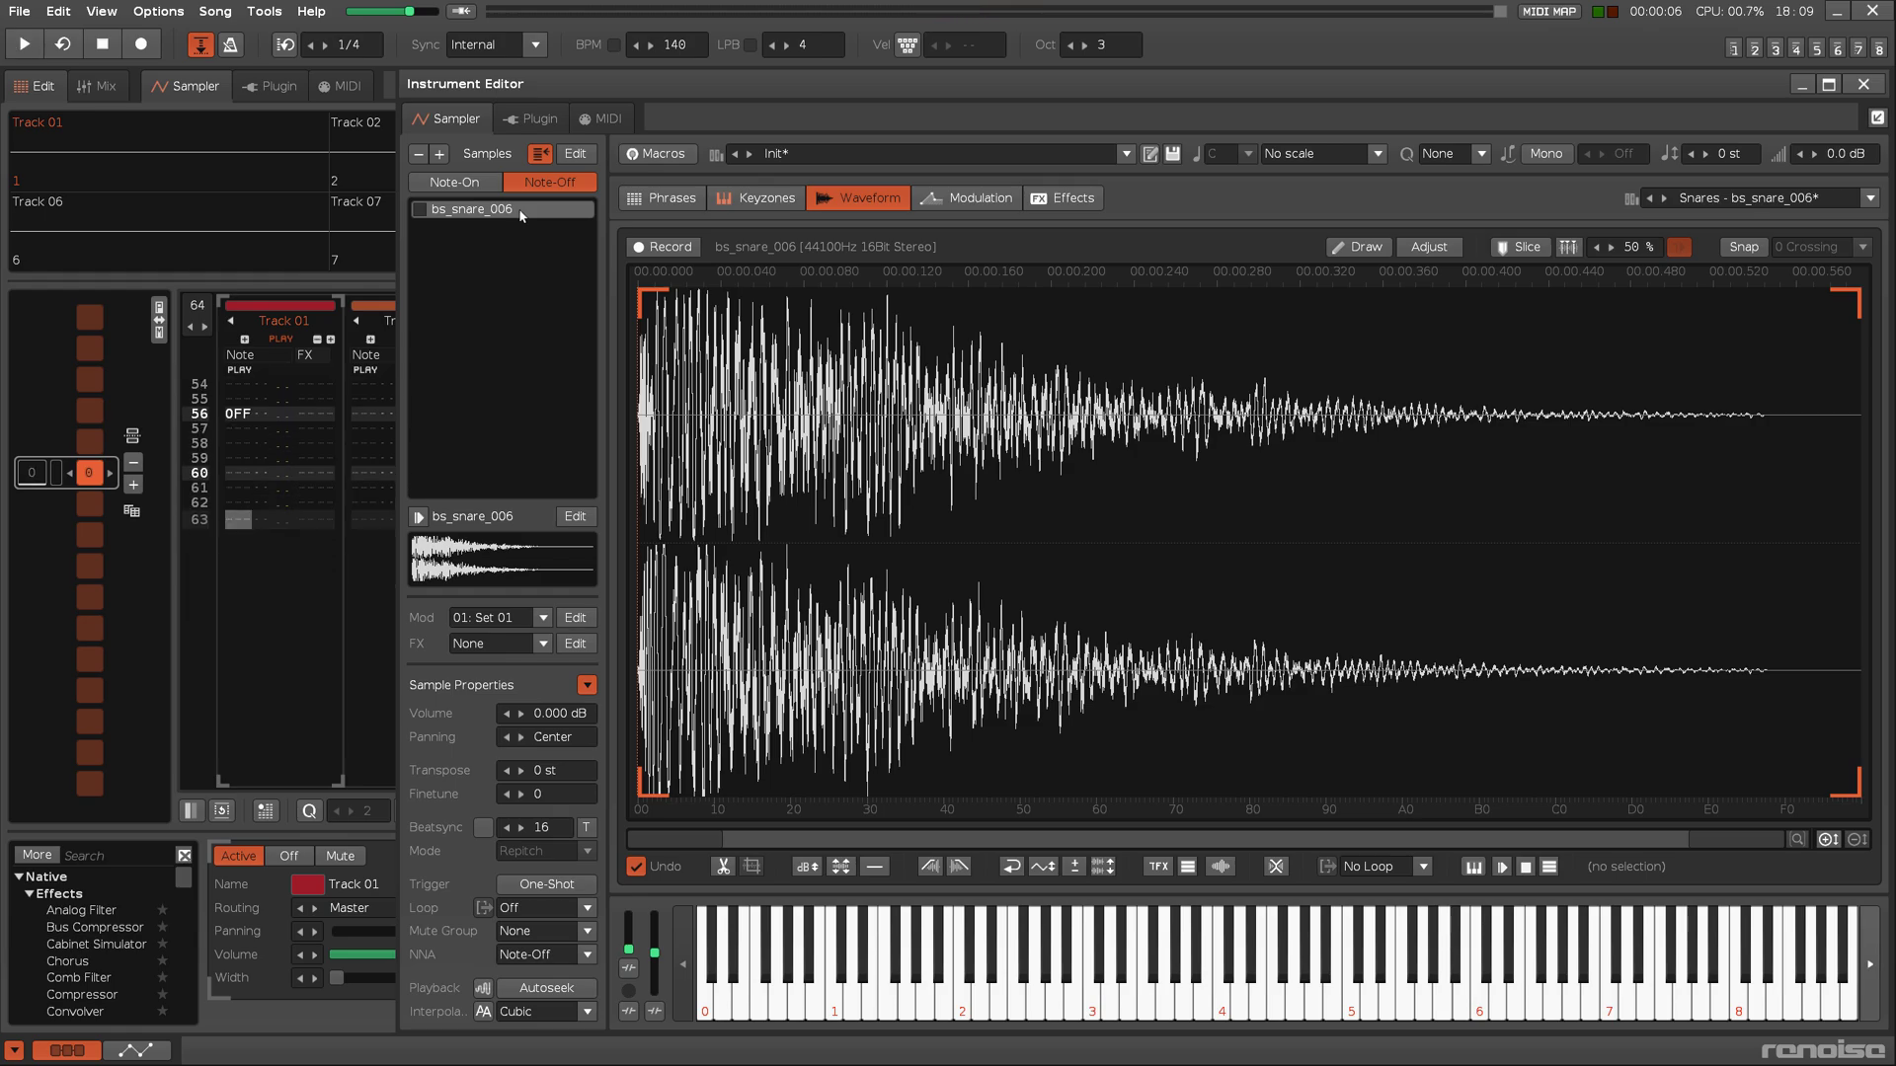
pyautogui.click(454, 183)
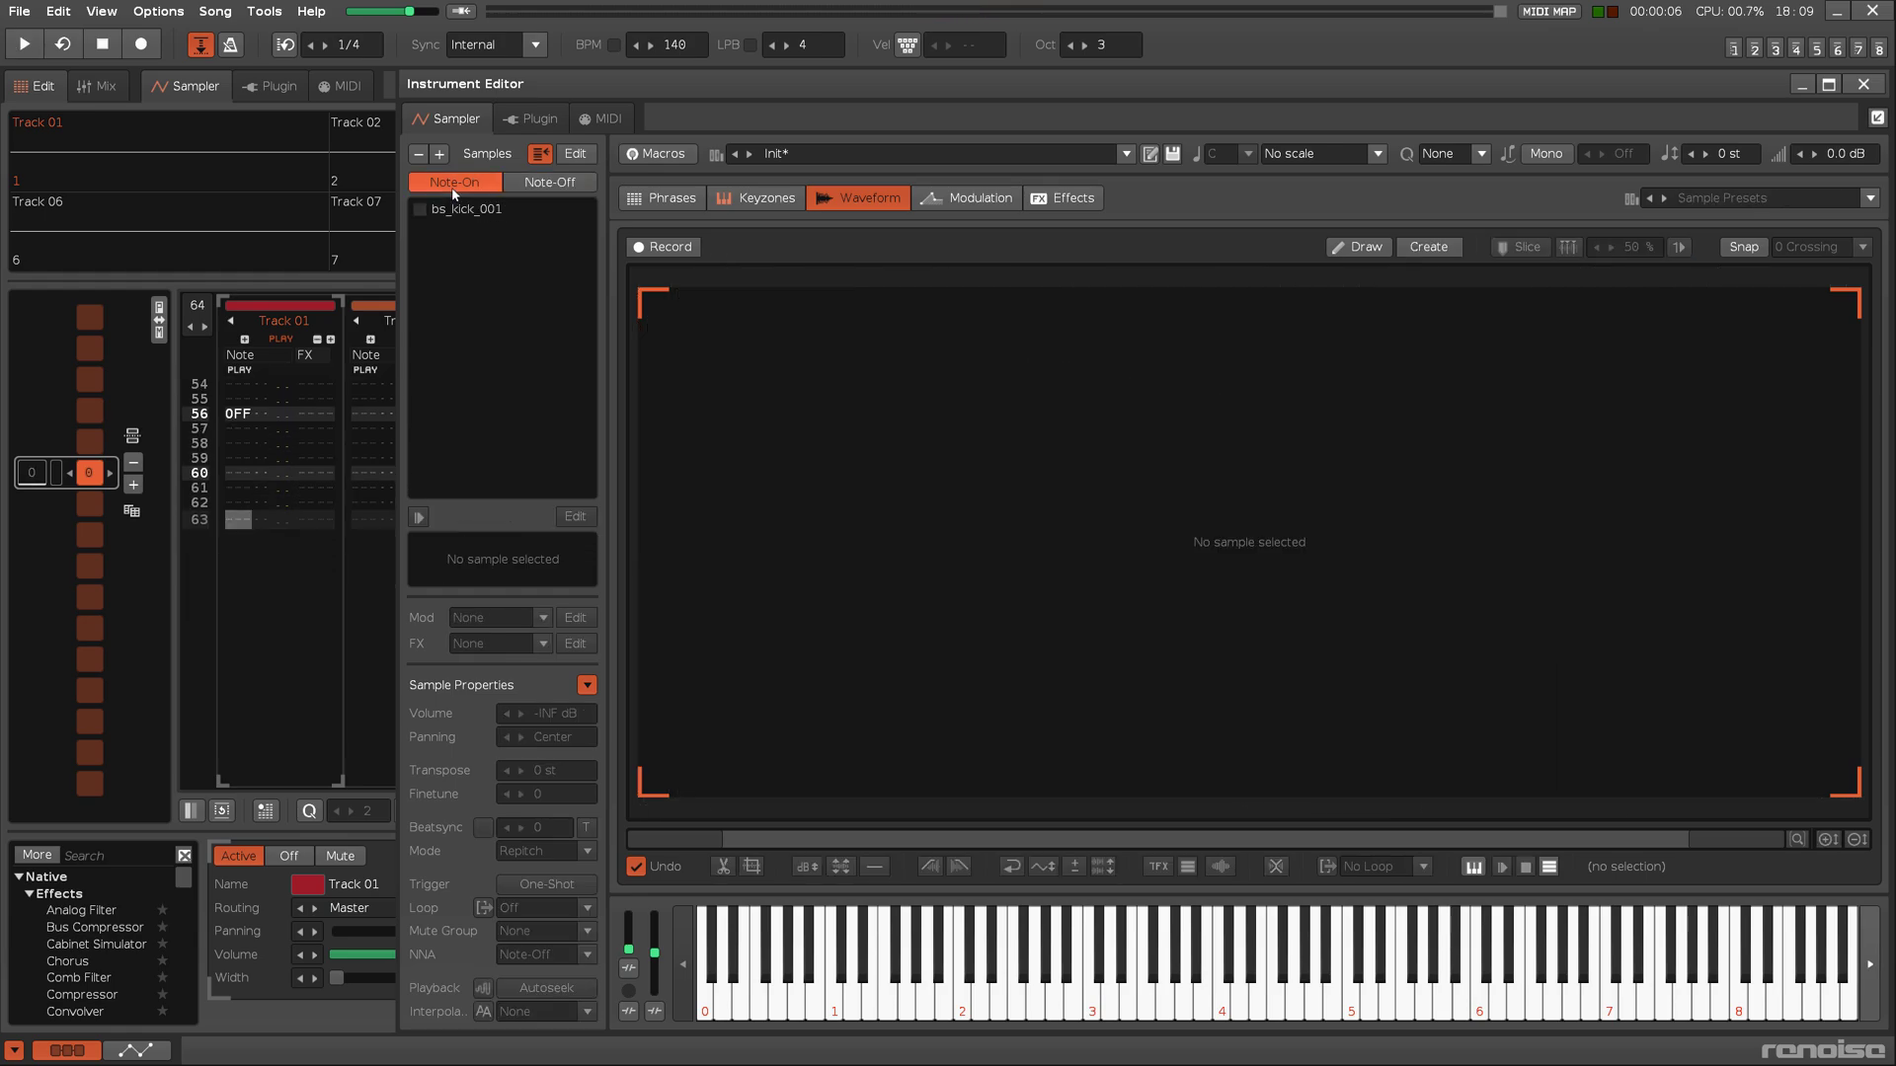
pyautogui.click(467, 209)
pyautogui.rightClick(467, 209)
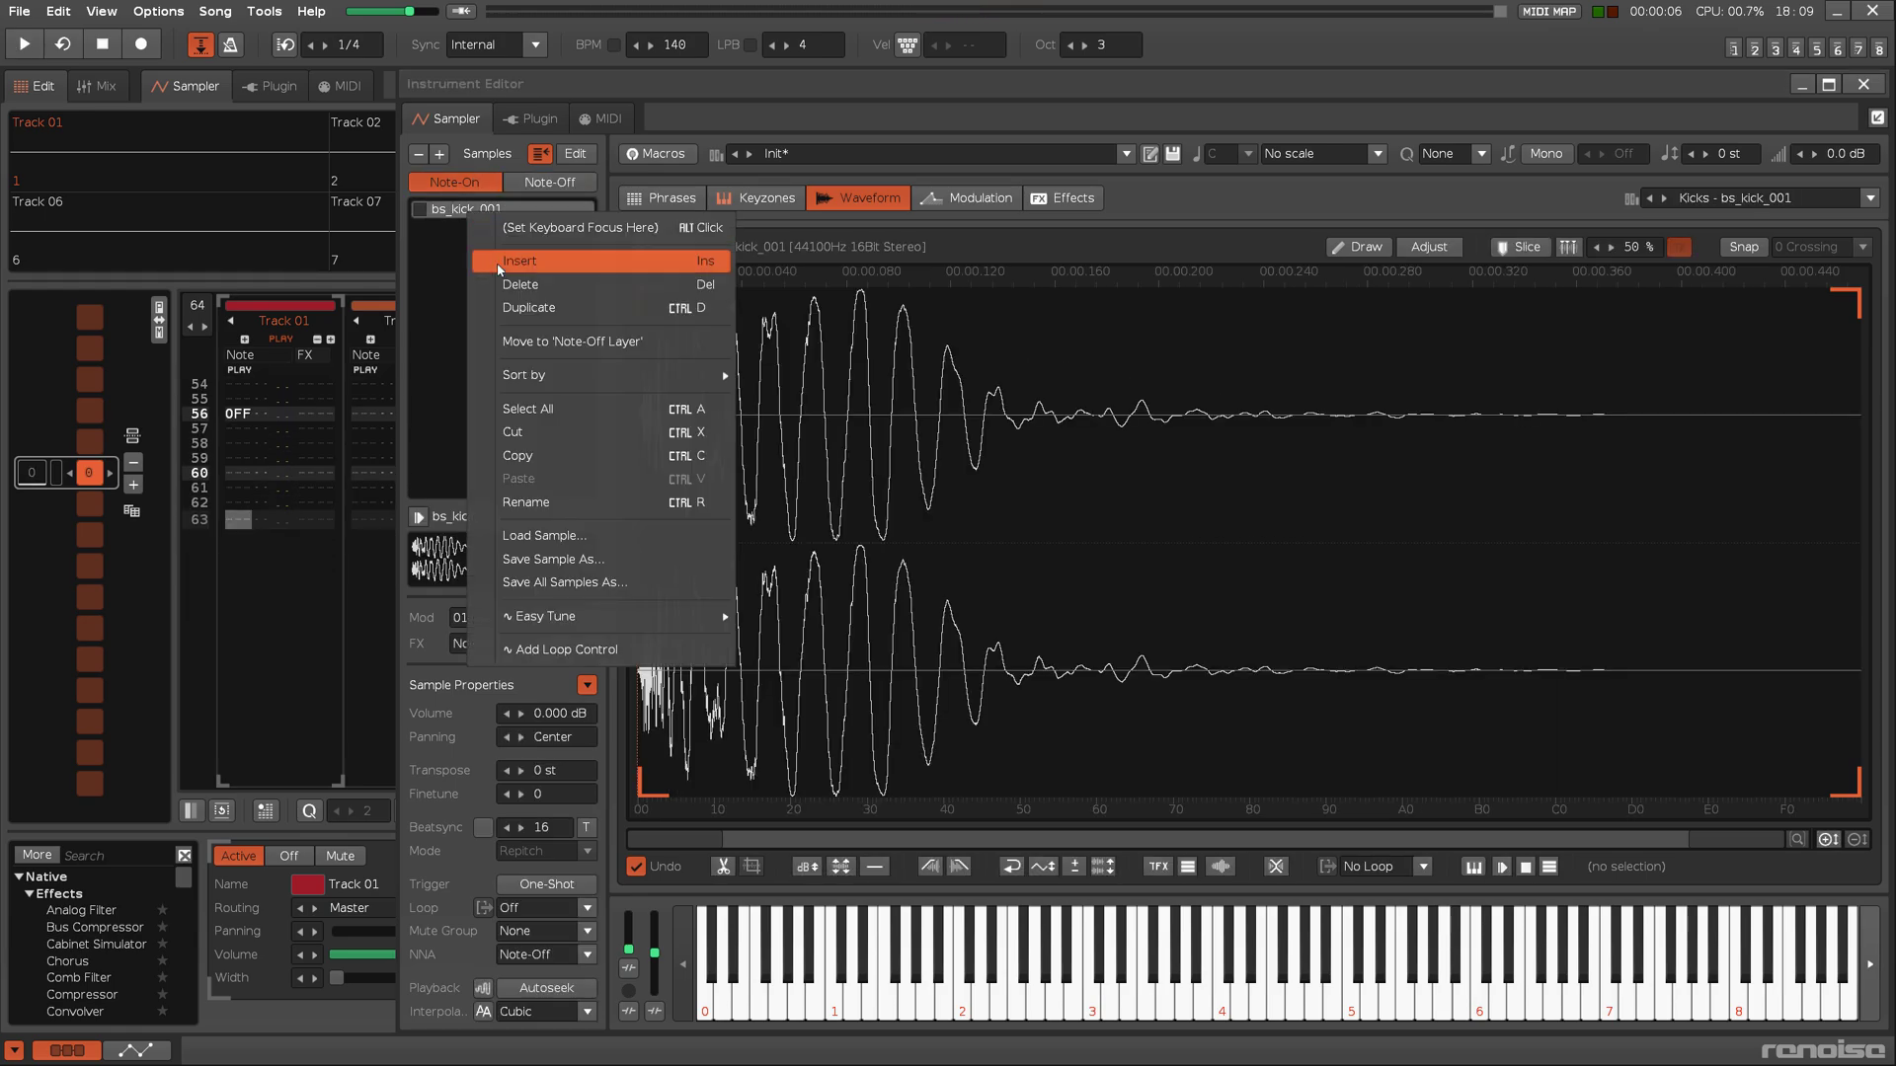
pyautogui.click(518, 341)
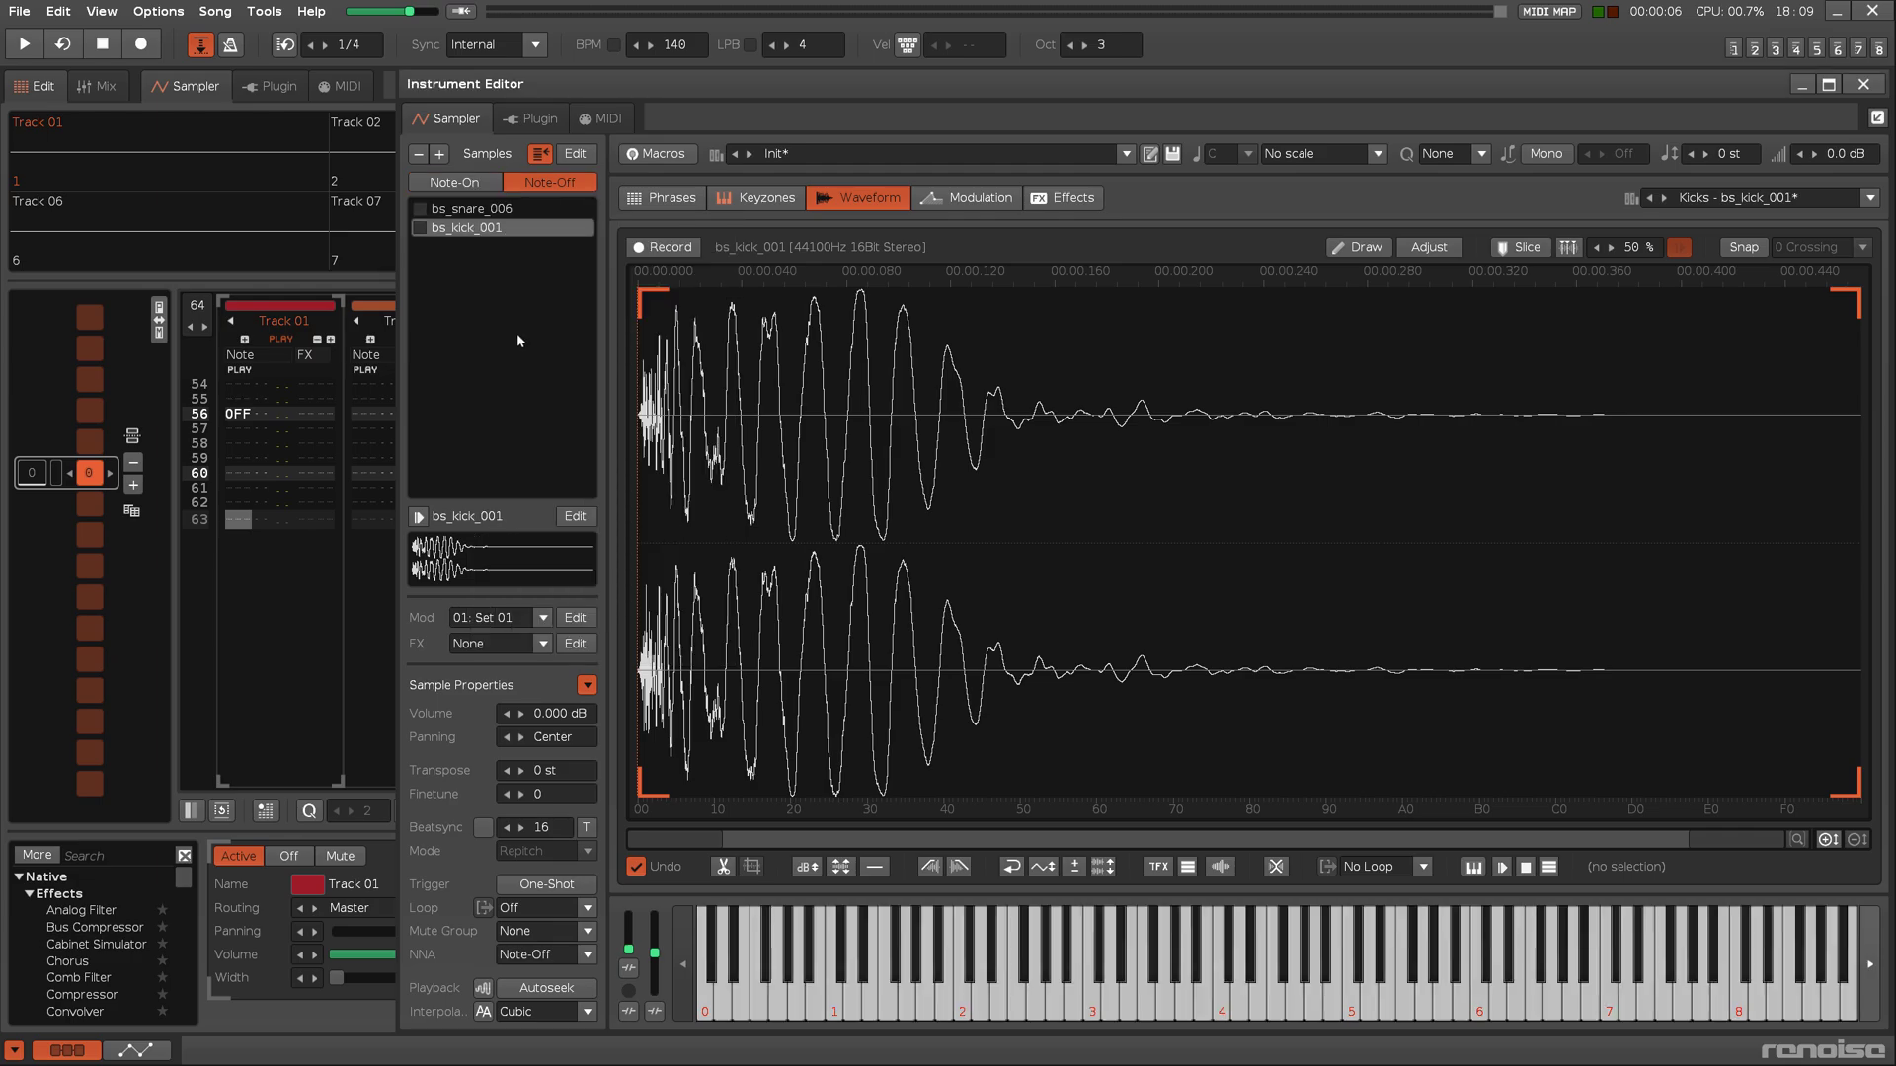
pyautogui.click(500, 209)
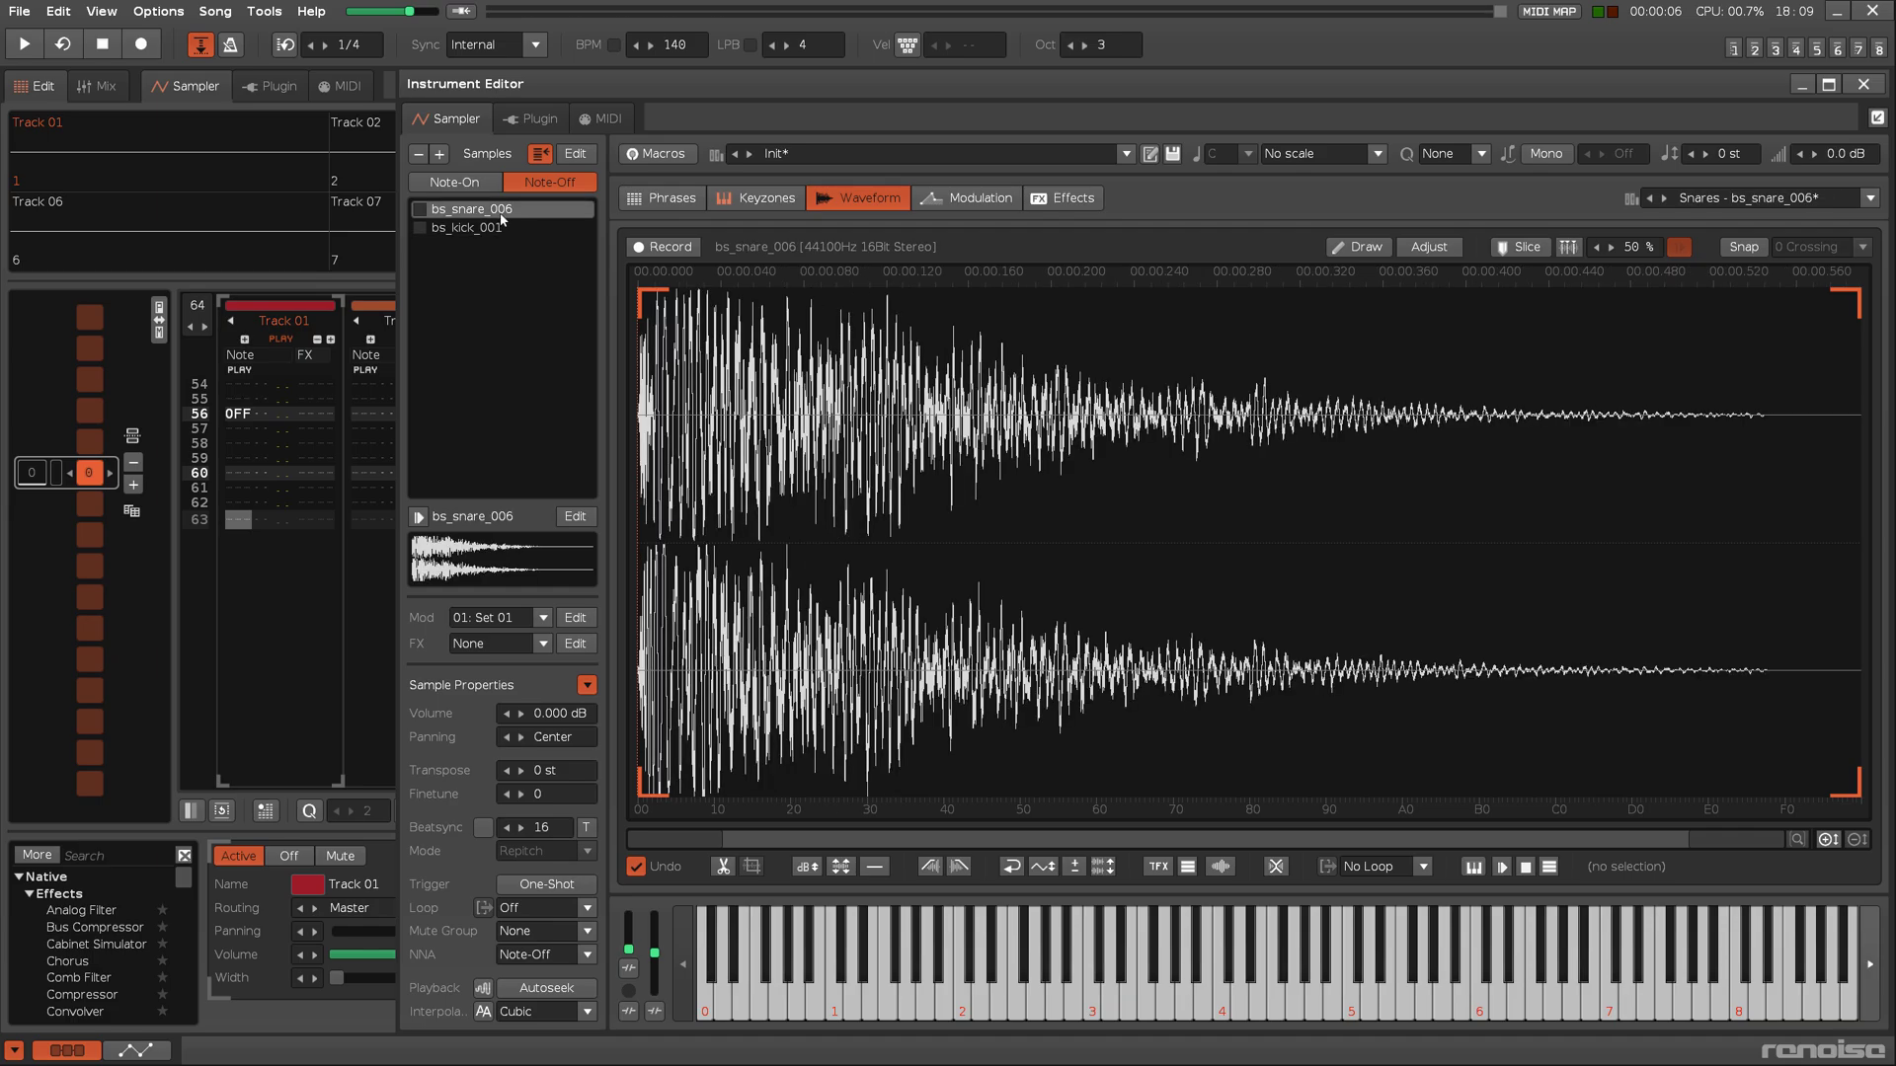
pyautogui.click(496, 229)
pyautogui.rightClick(497, 228)
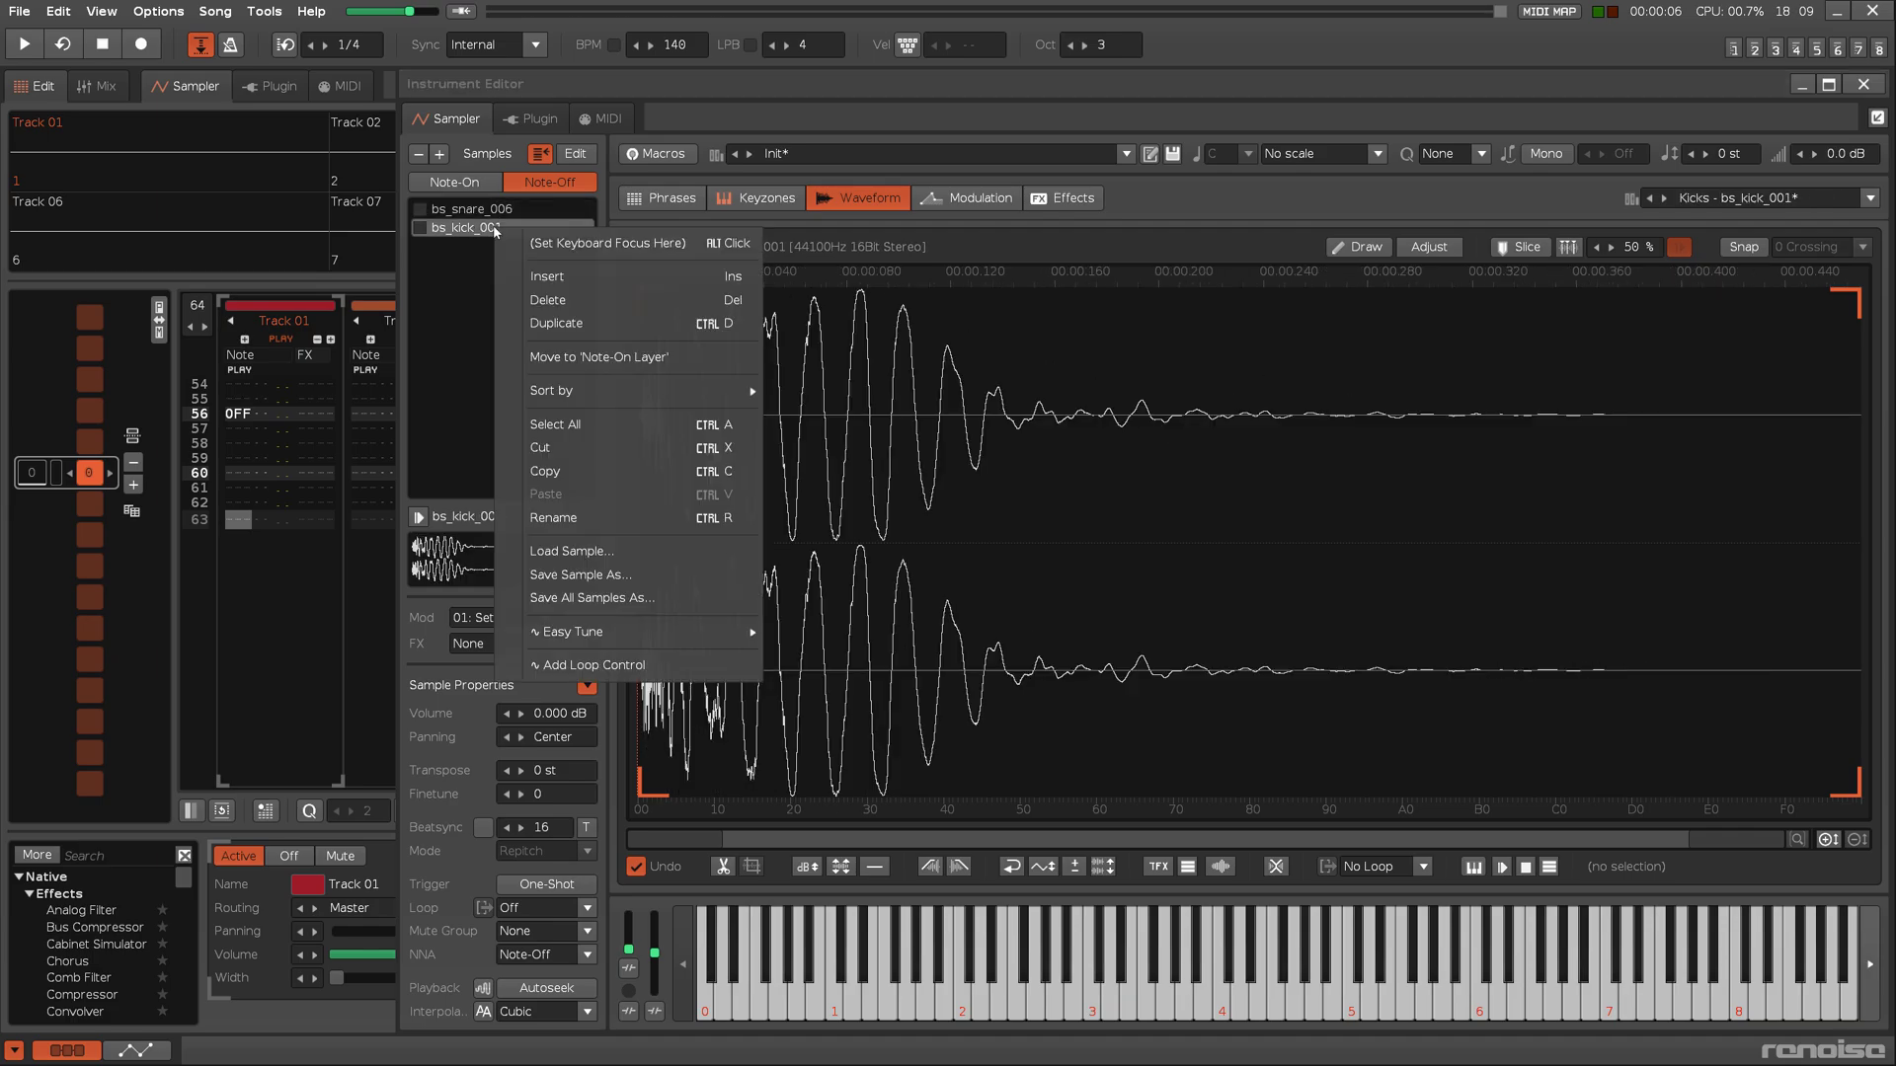
pyautogui.click(518, 357)
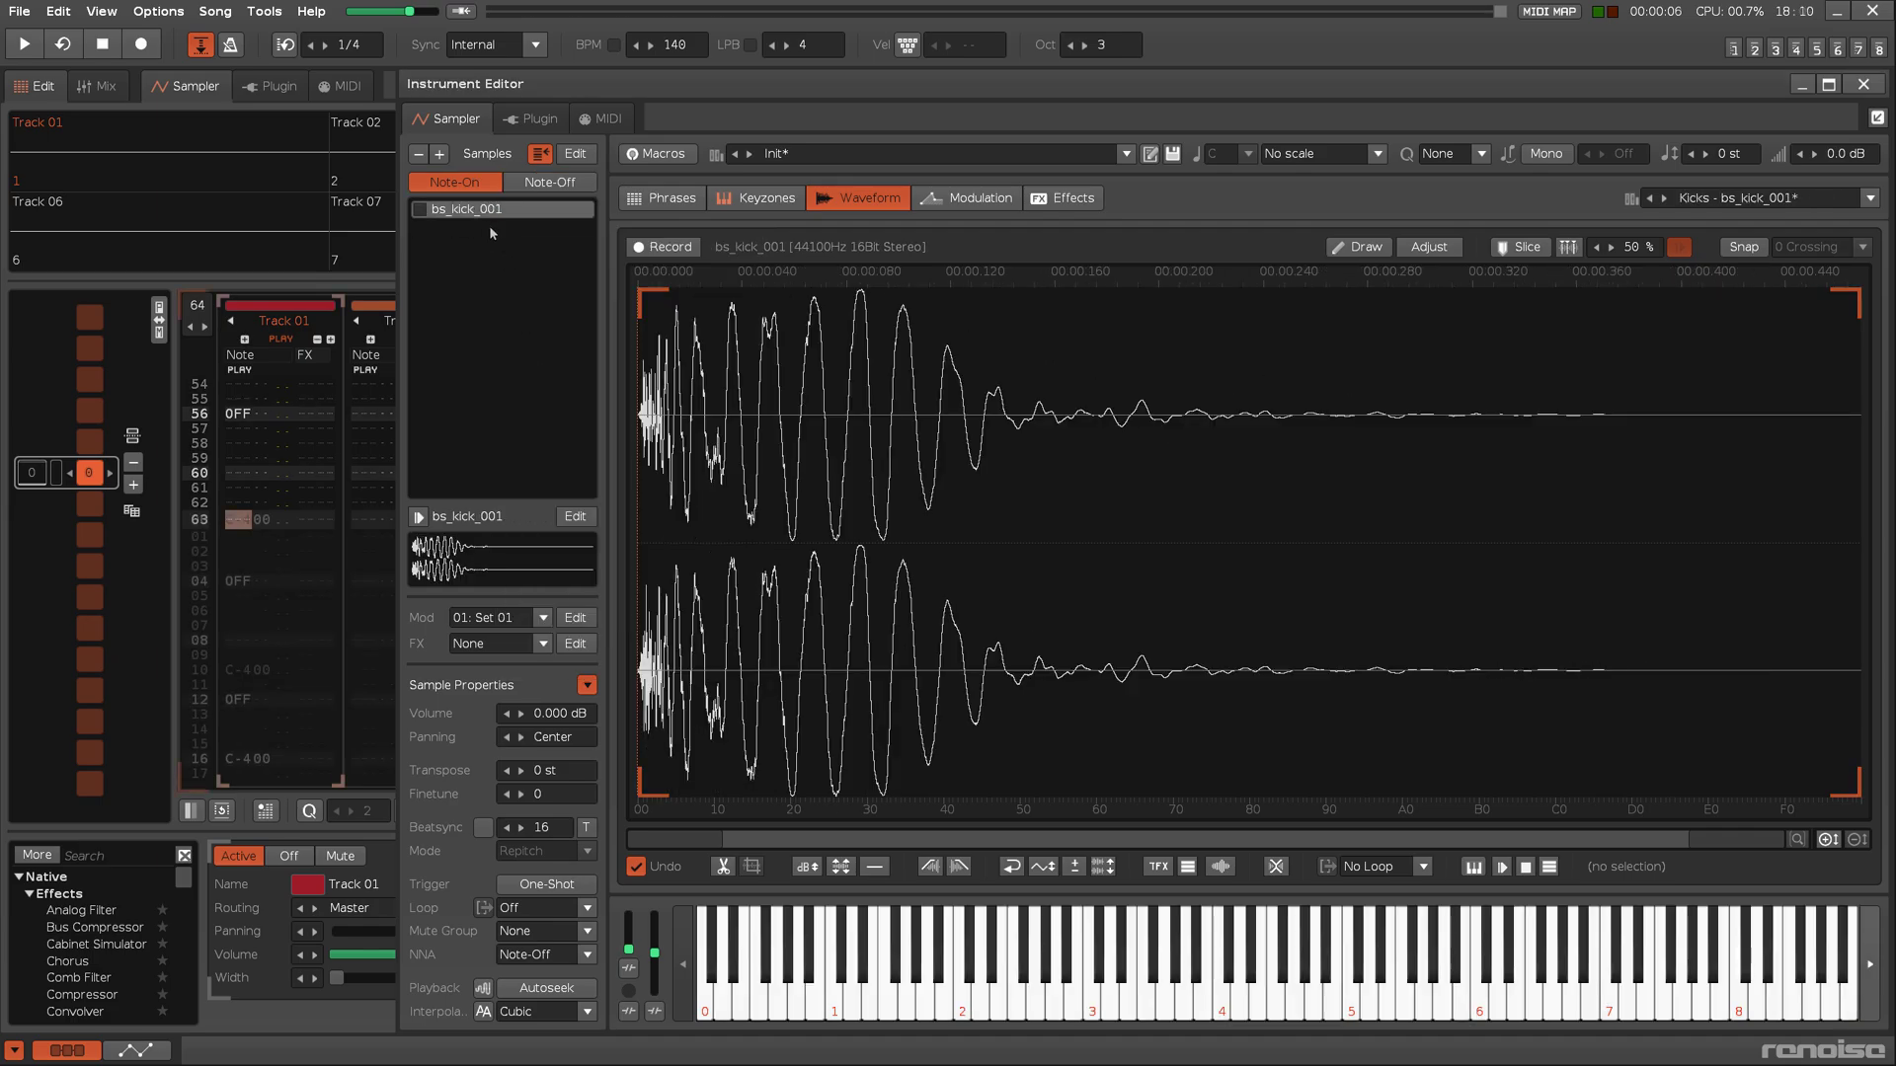
# Play the song while switching between the Note-Off snare and Note-On kick layers.
pyautogui.press('space')
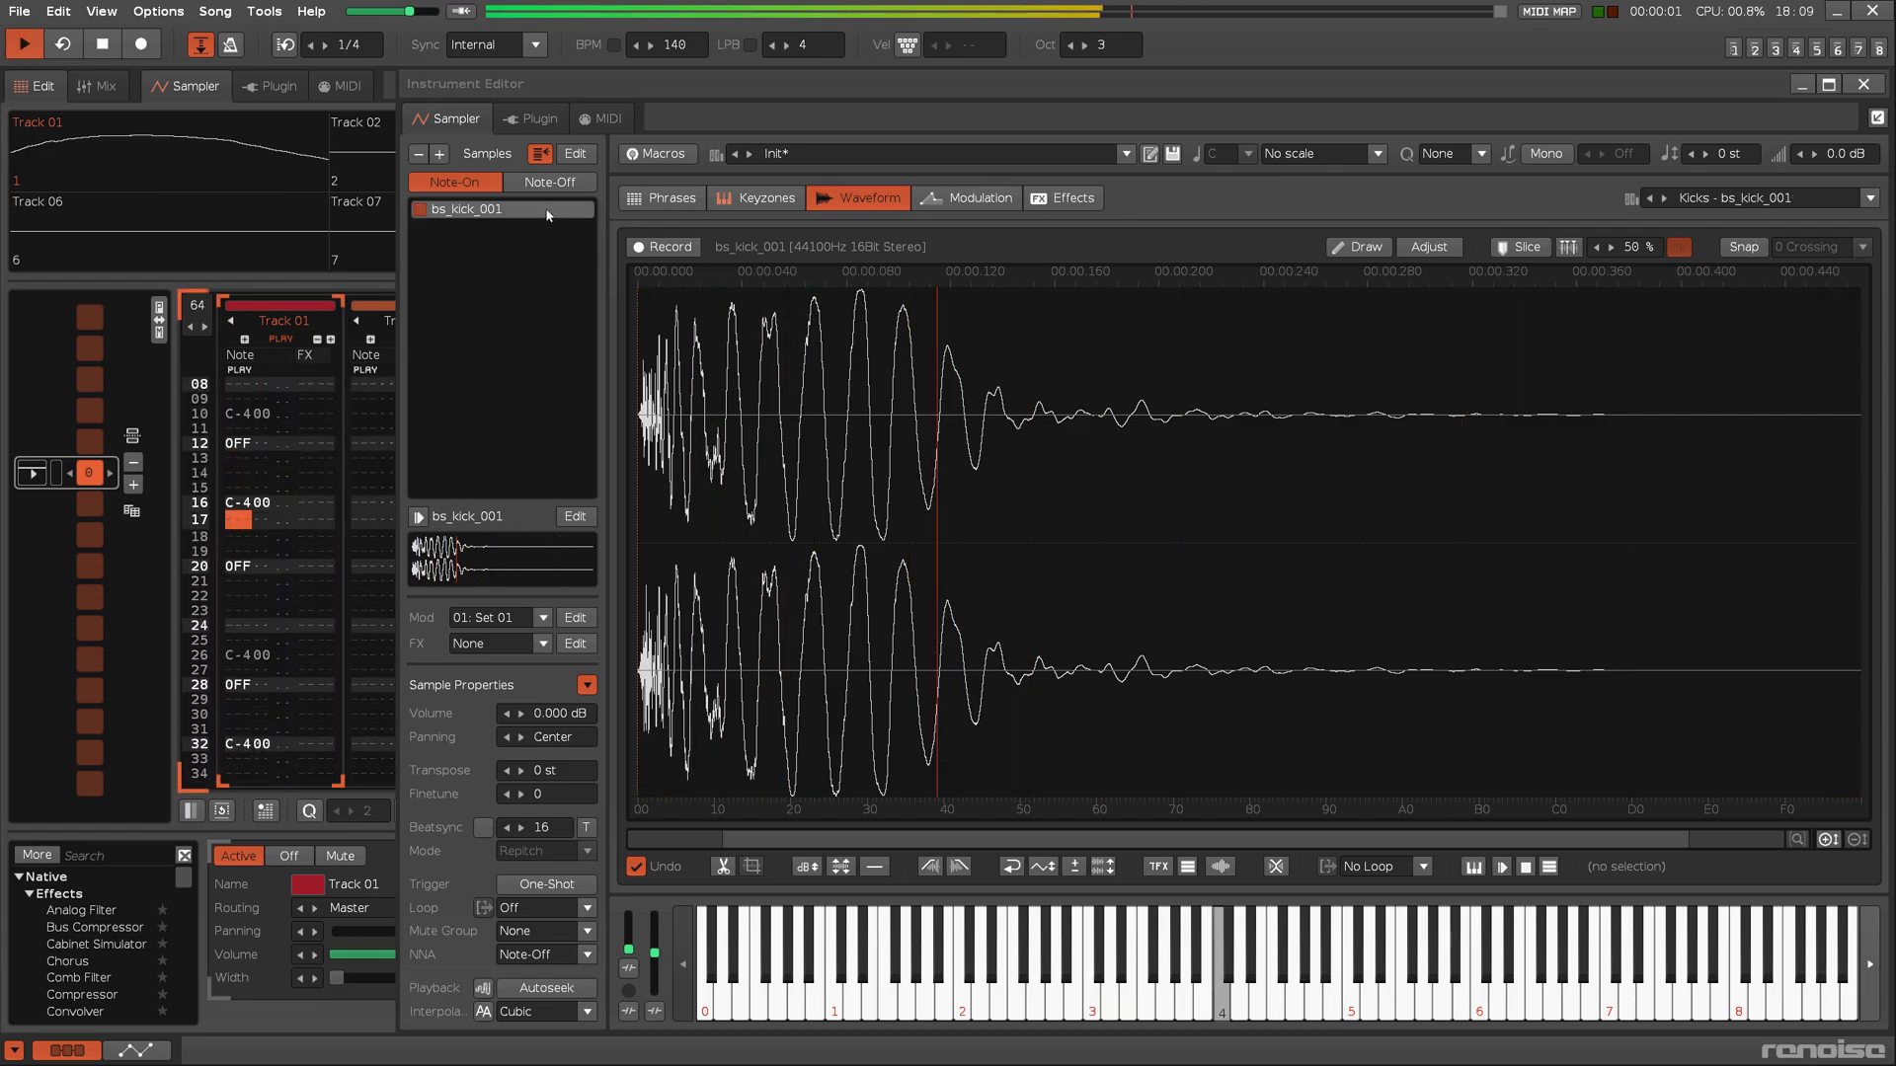
pyautogui.click(549, 181)
pyautogui.click(537, 208)
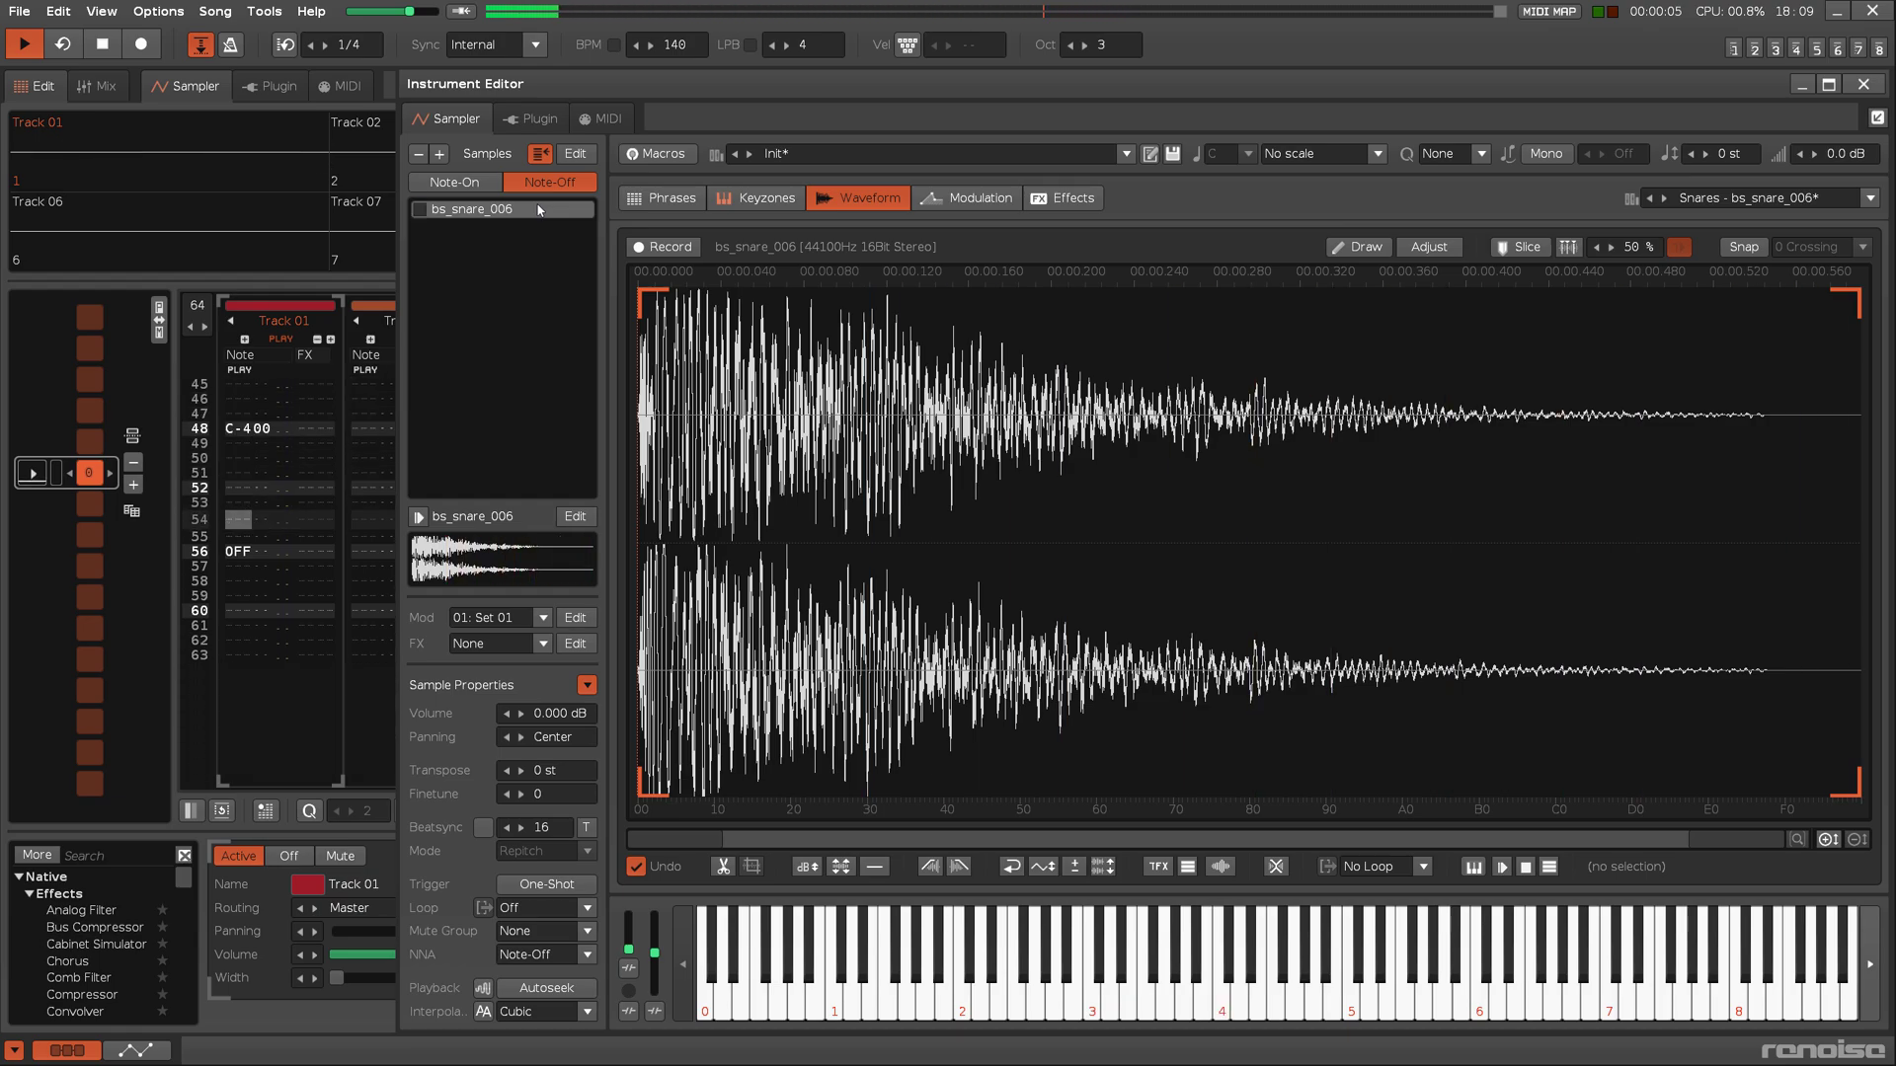
pyautogui.click(453, 181)
pyautogui.click(478, 210)
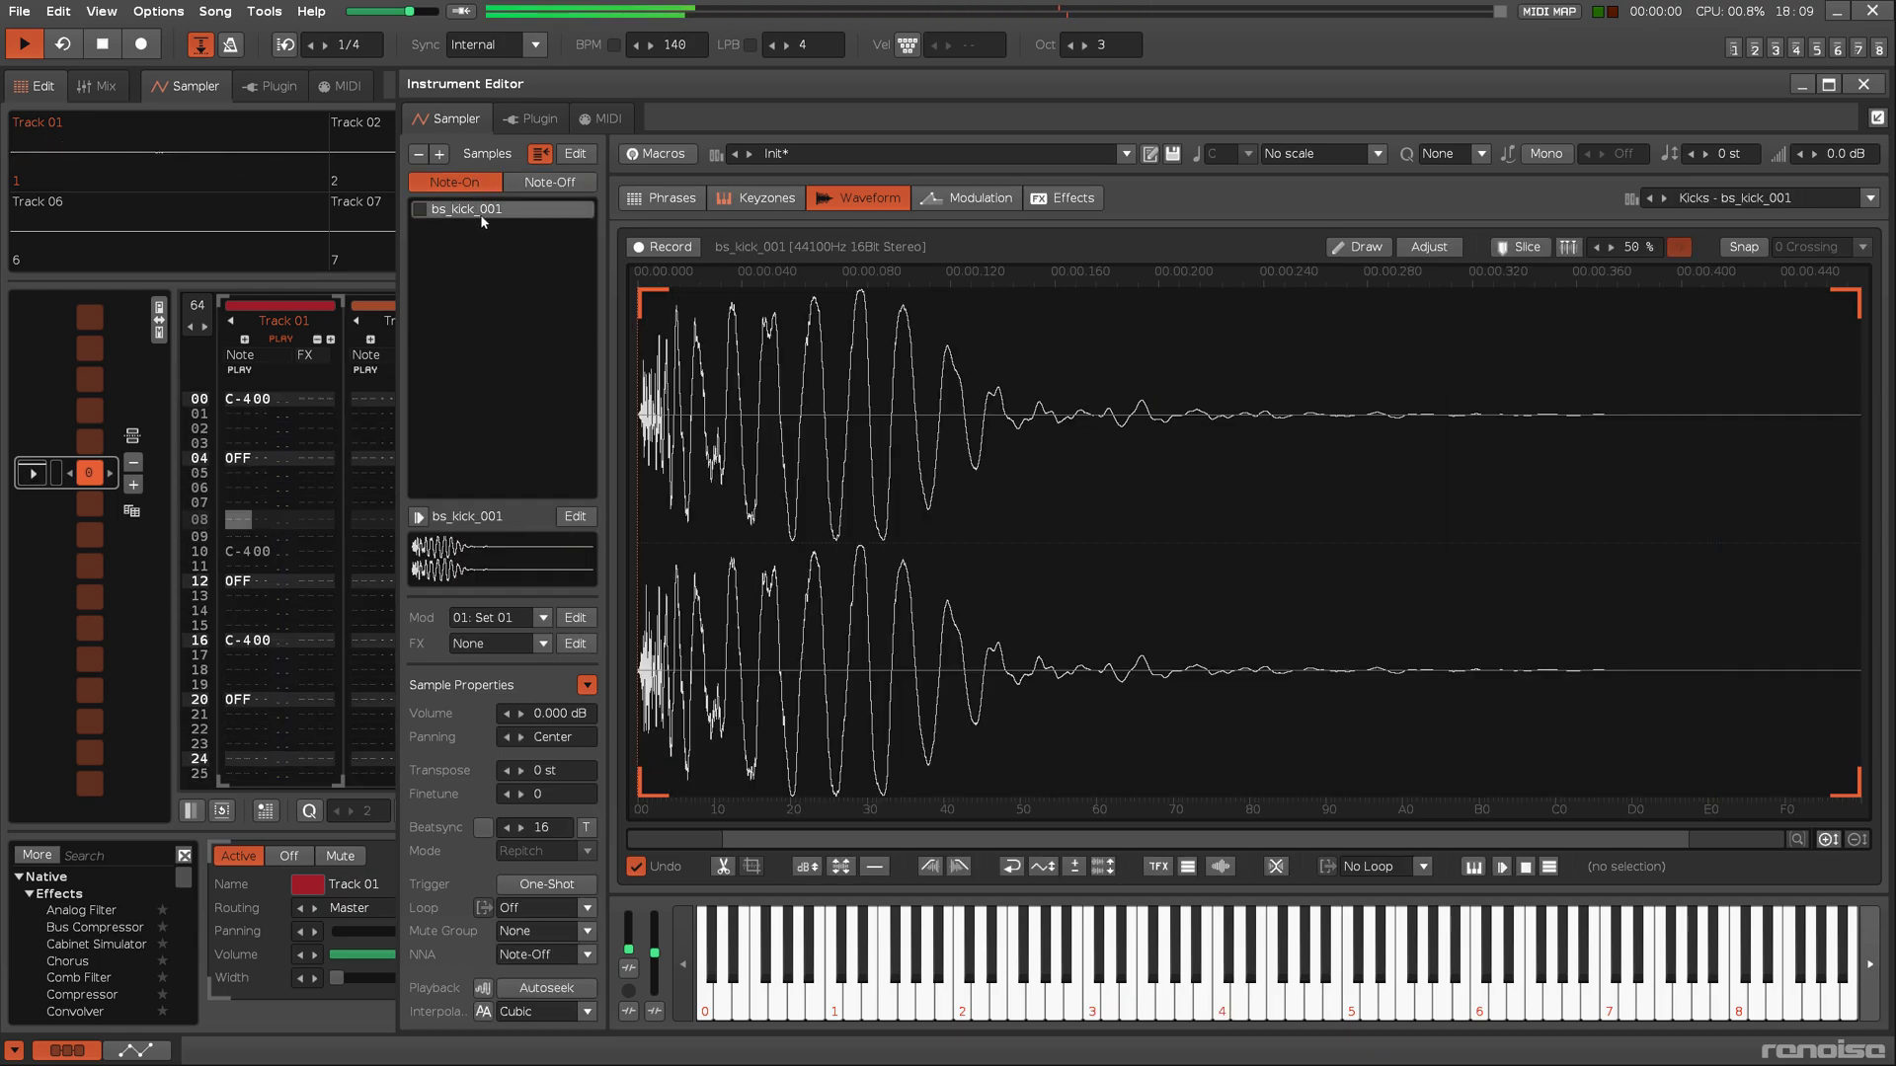
pyautogui.click(548, 180)
pyautogui.click(521, 208)
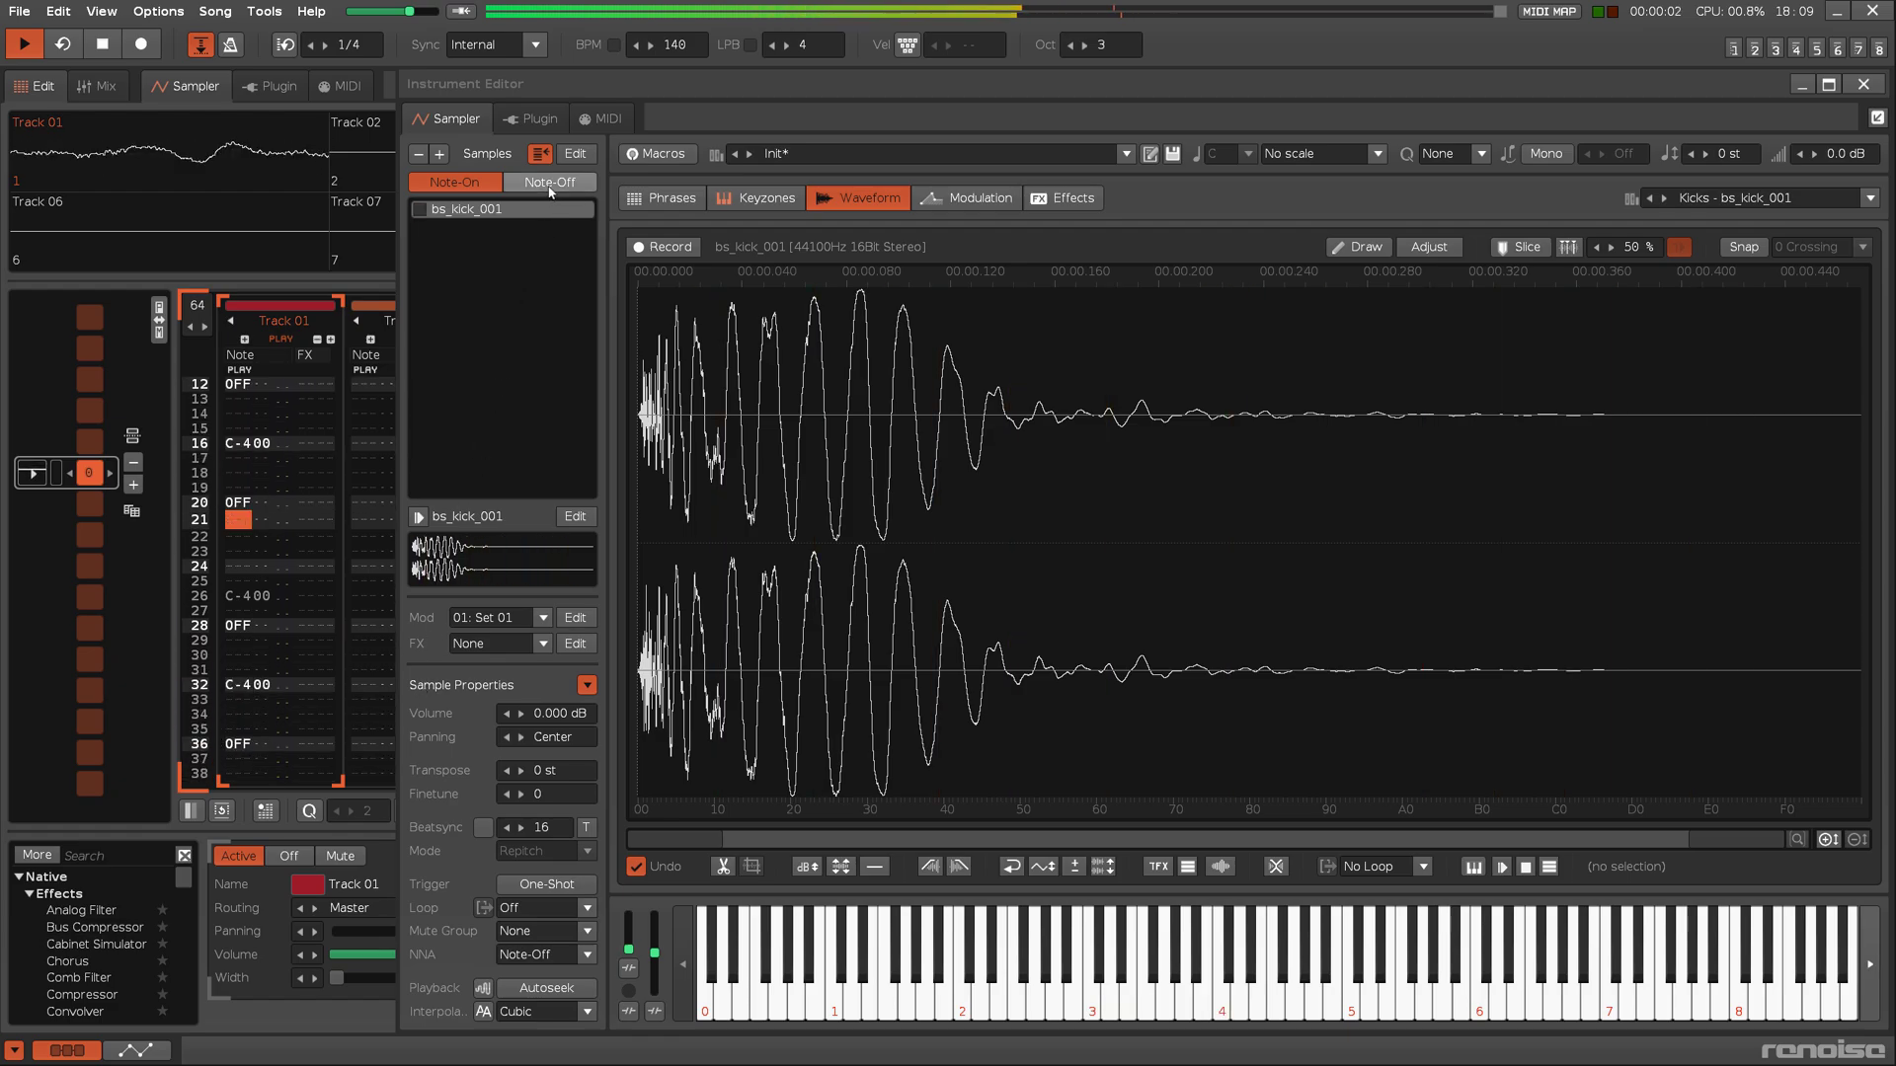
pyautogui.click(549, 181)
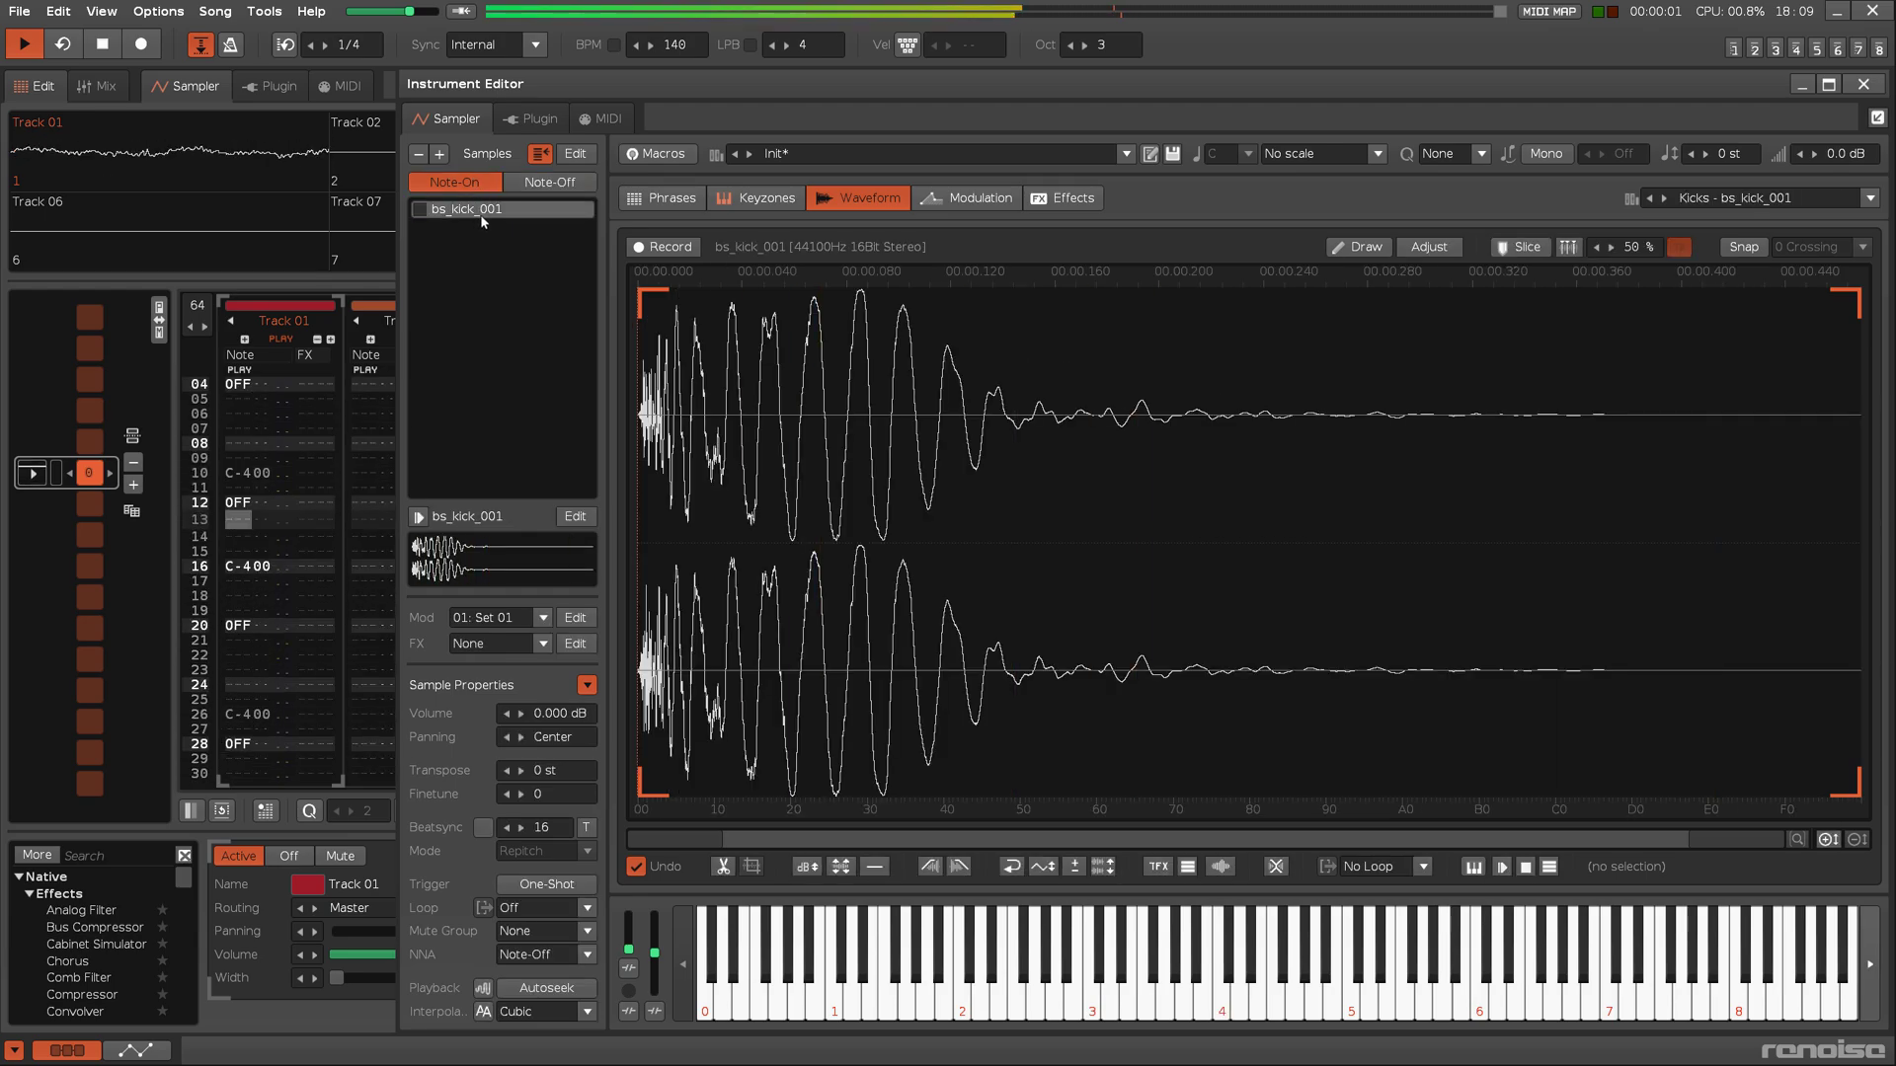
pyautogui.click(549, 180)
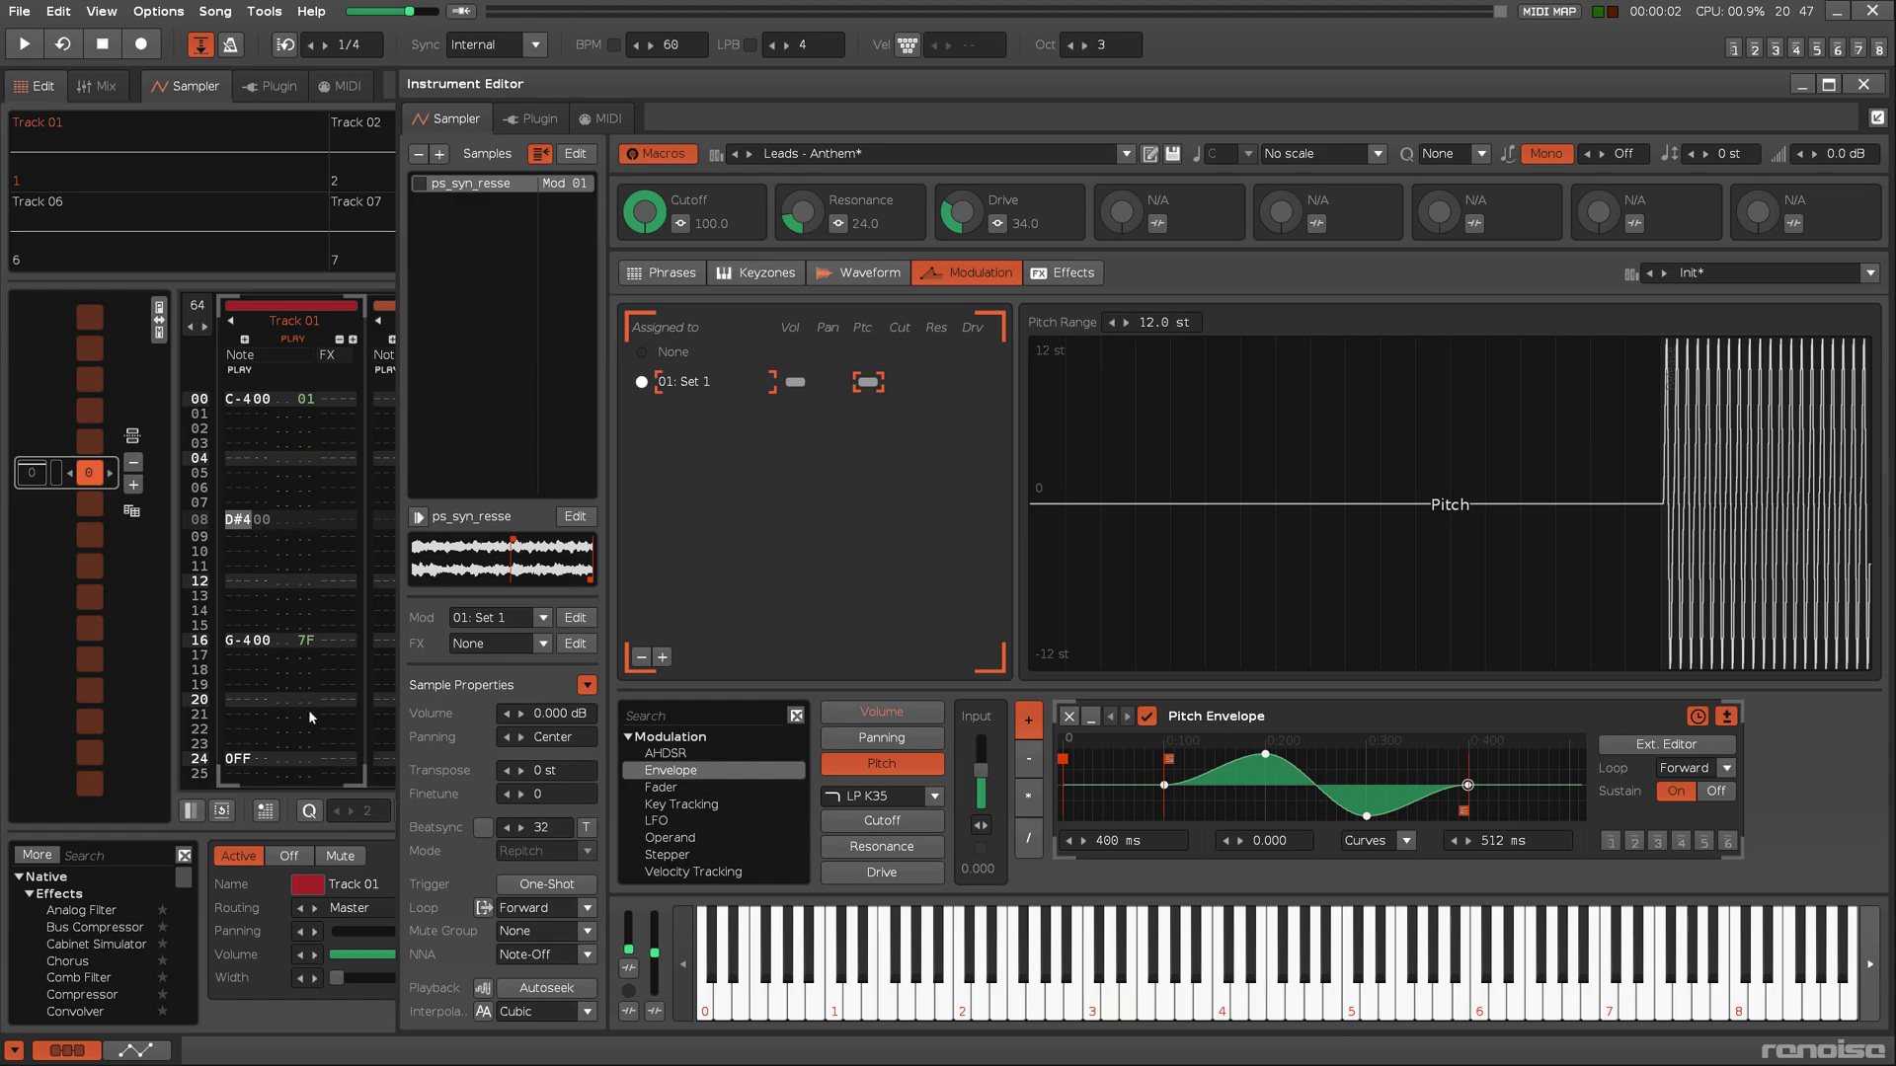
# Play the three-note Anthem lead pattern, set its new note action to Cut, and replay it.
pyautogui.press('space')
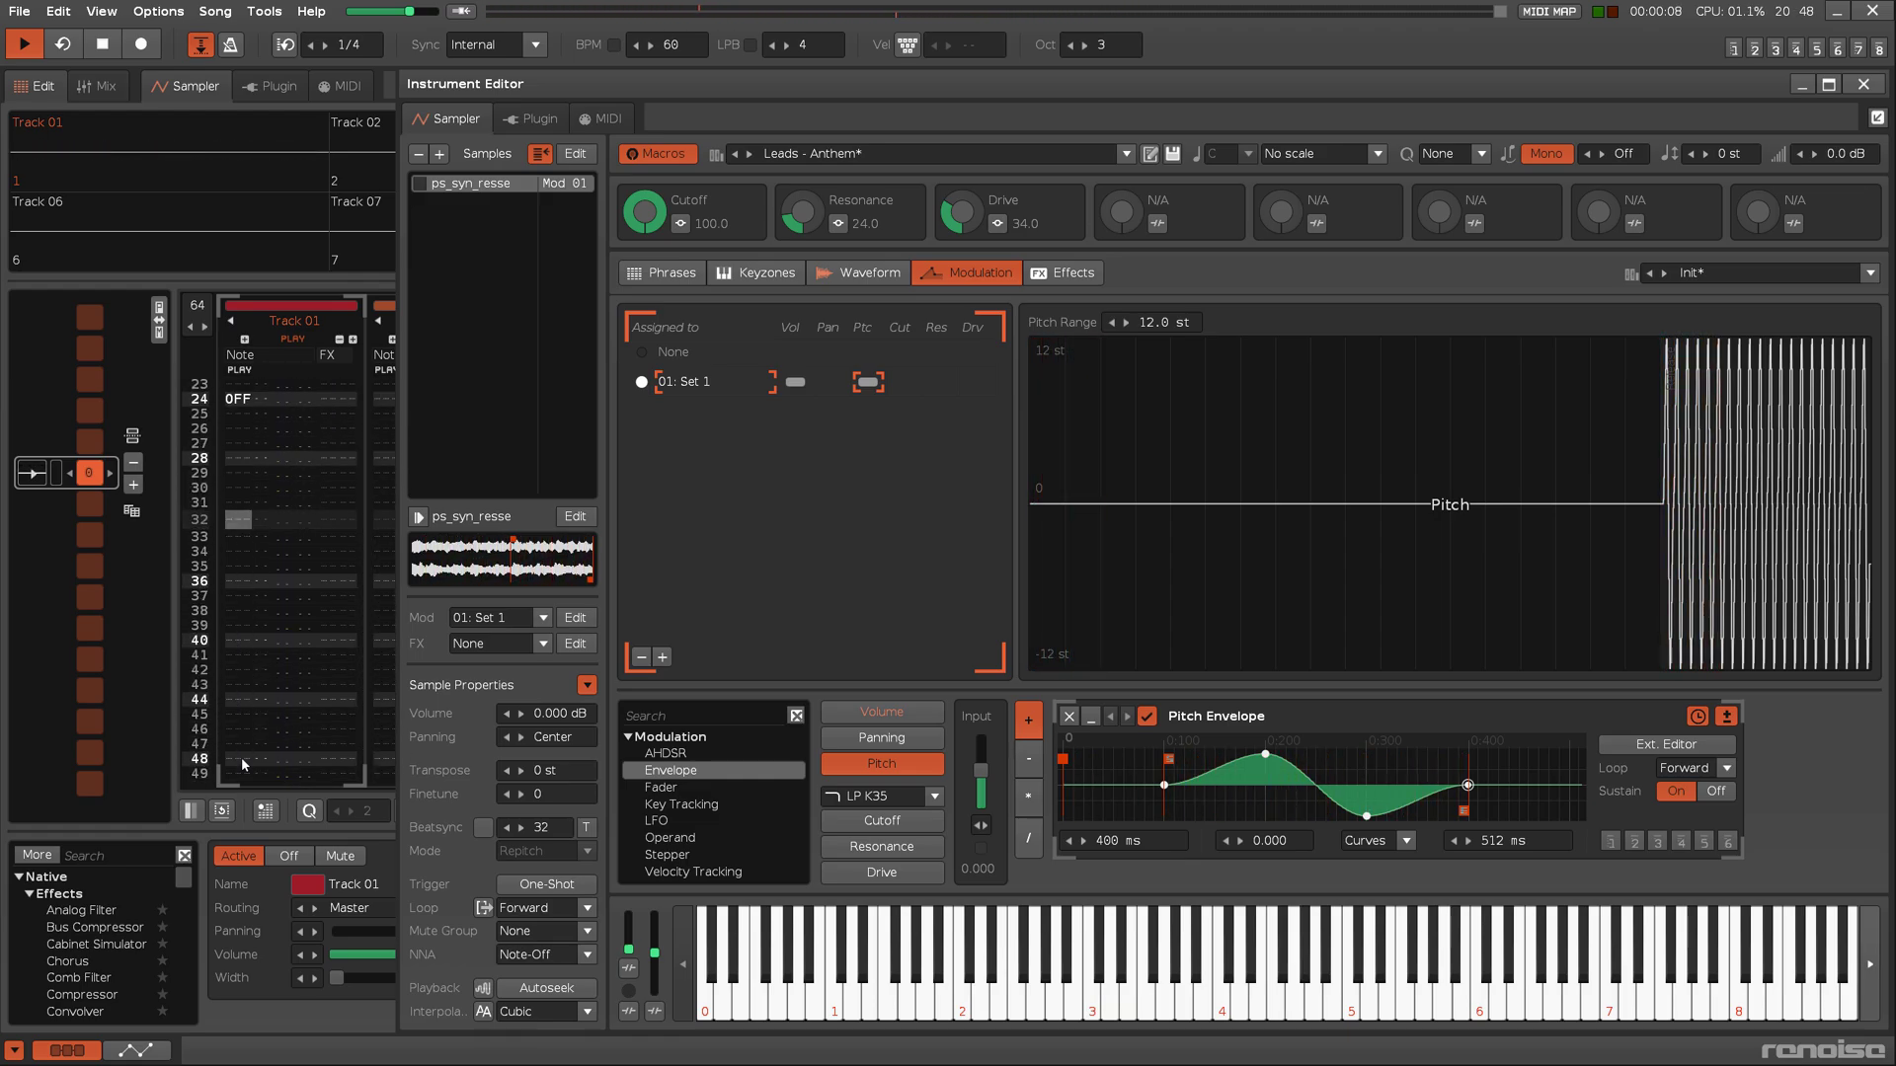
pyautogui.press('space')
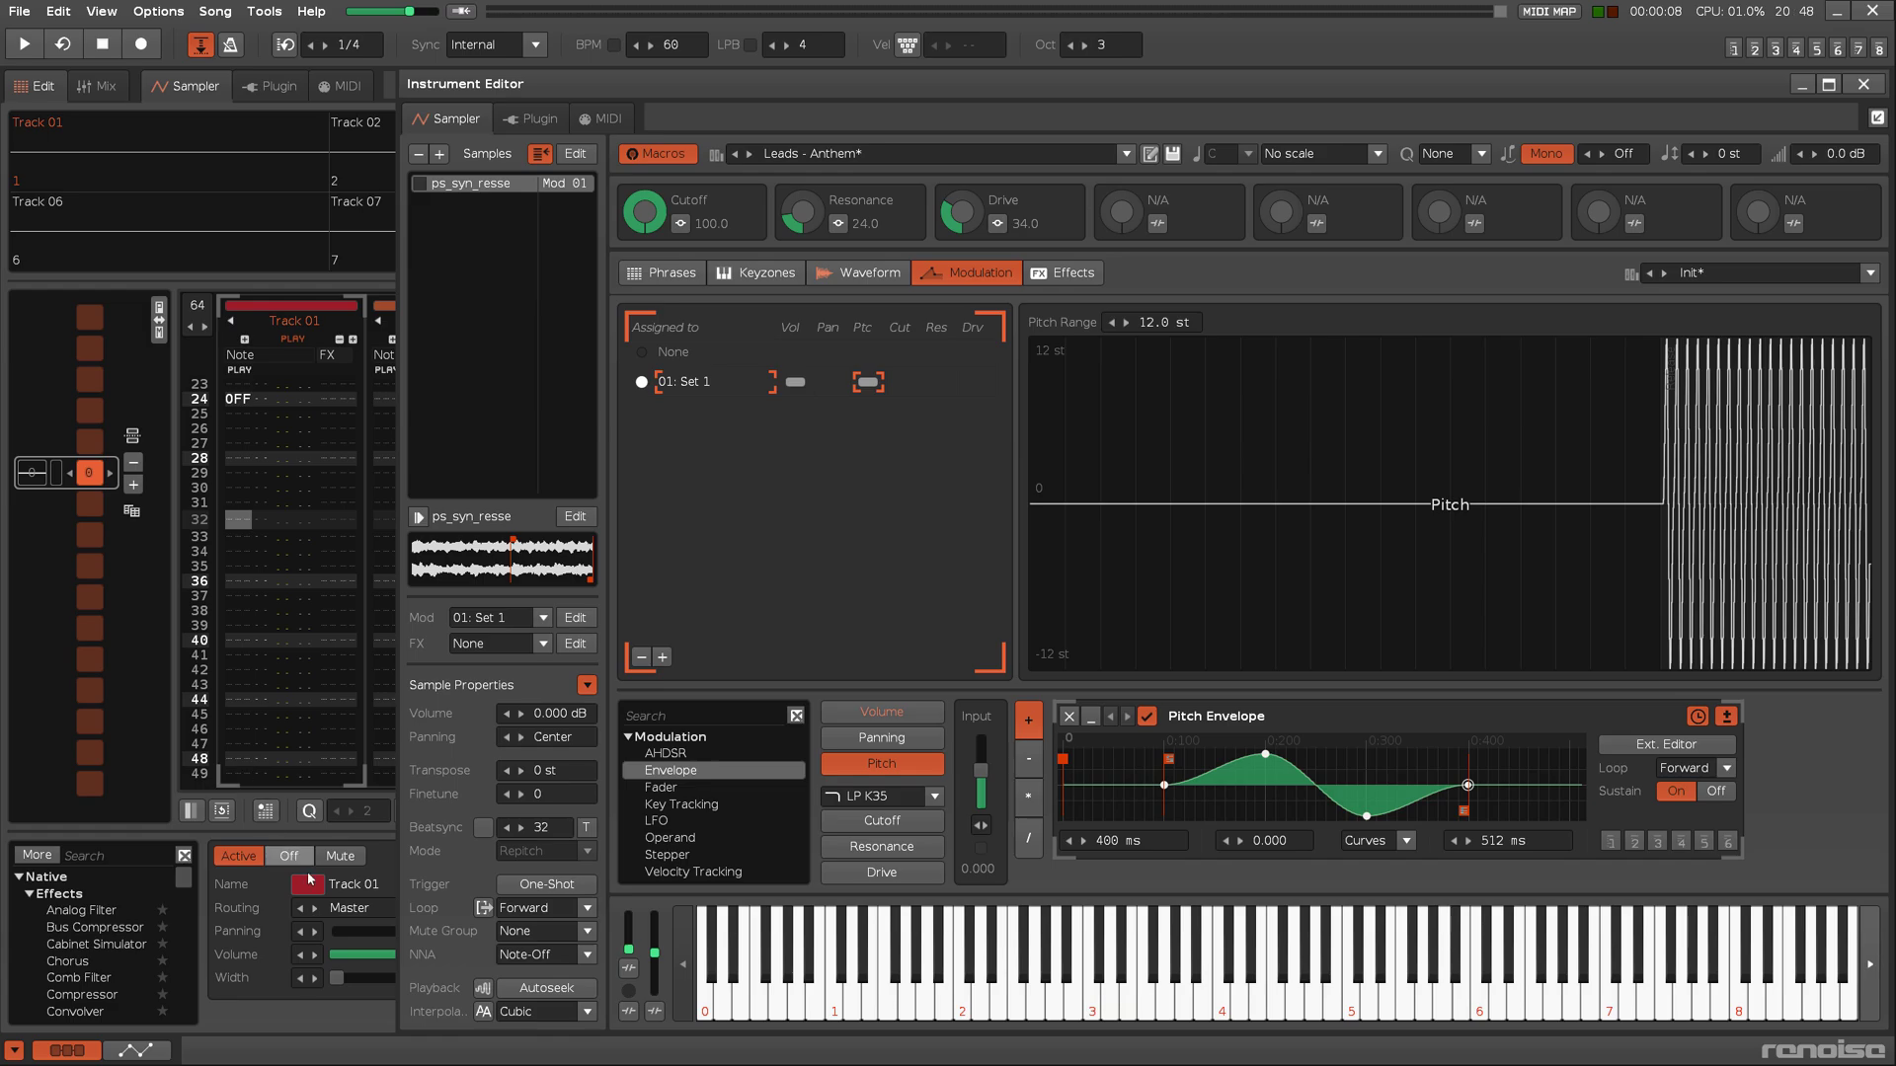
pyautogui.click(528, 886)
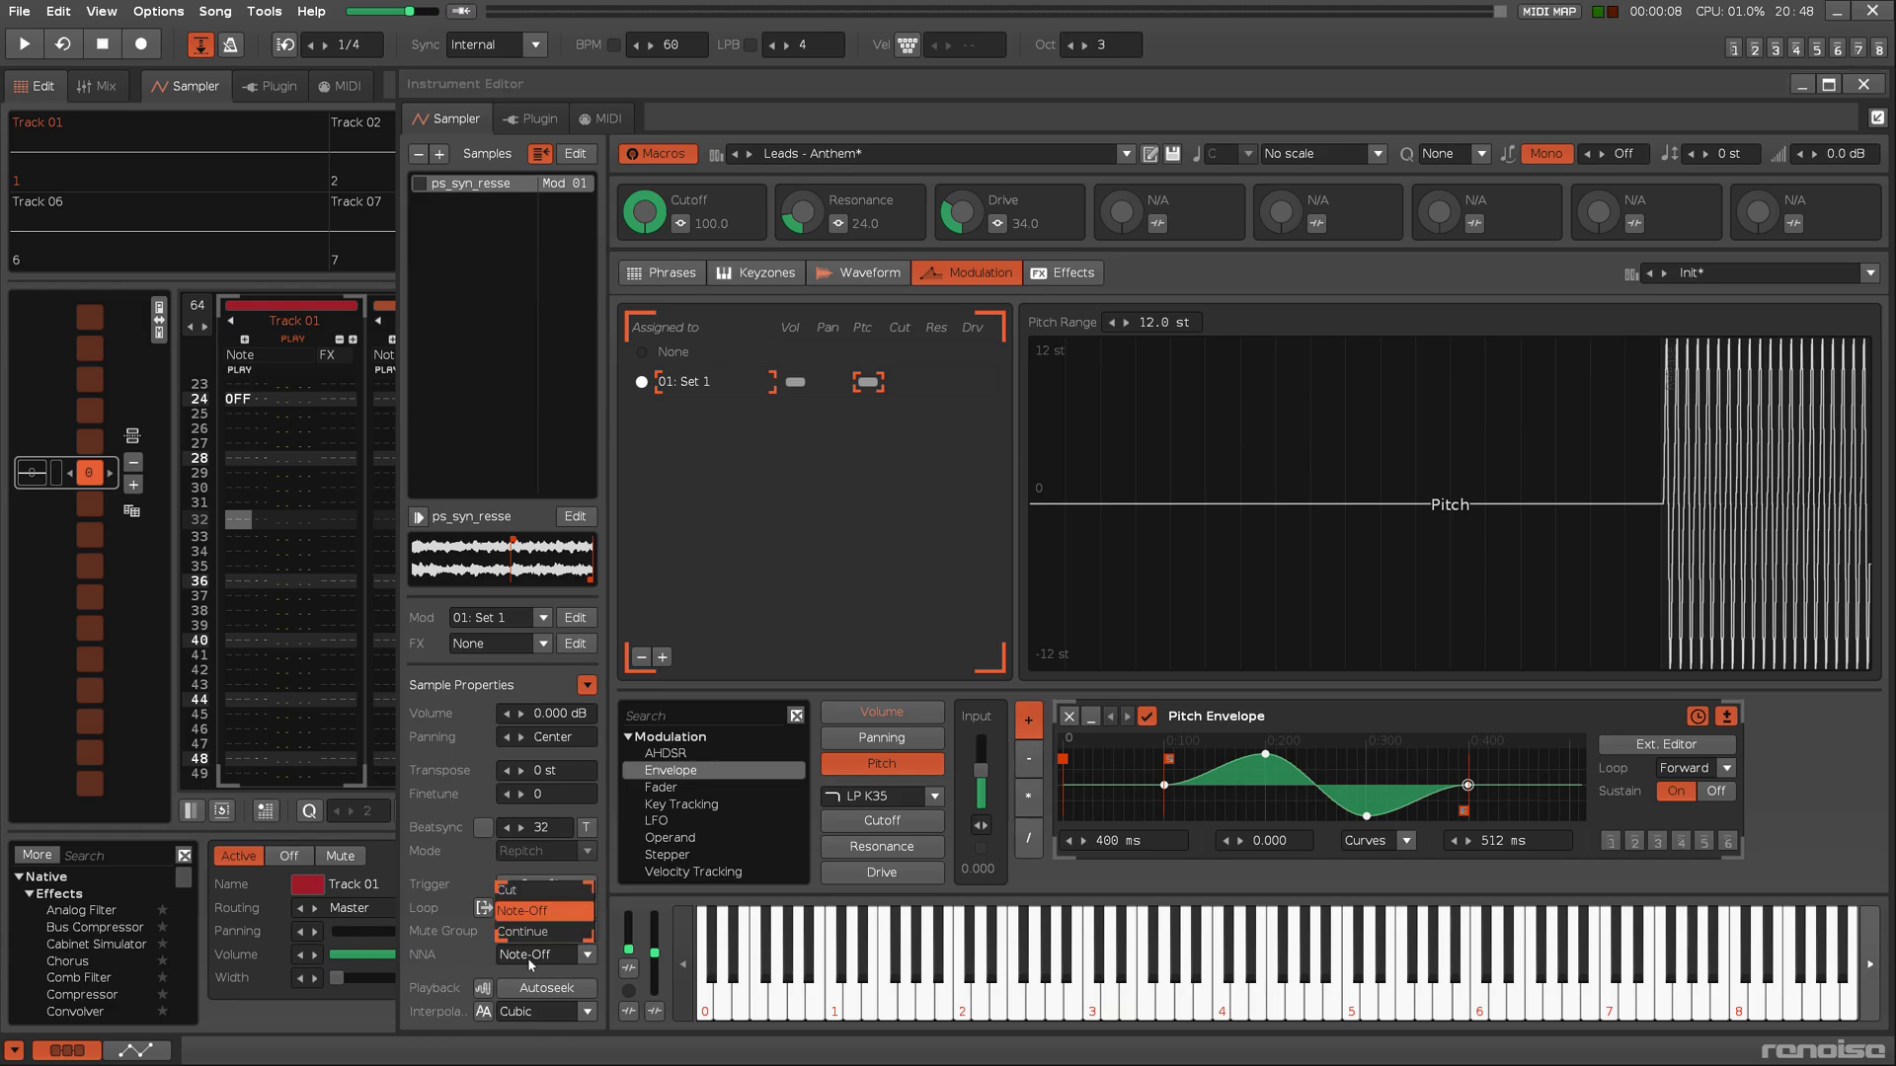
pyautogui.click(524, 892)
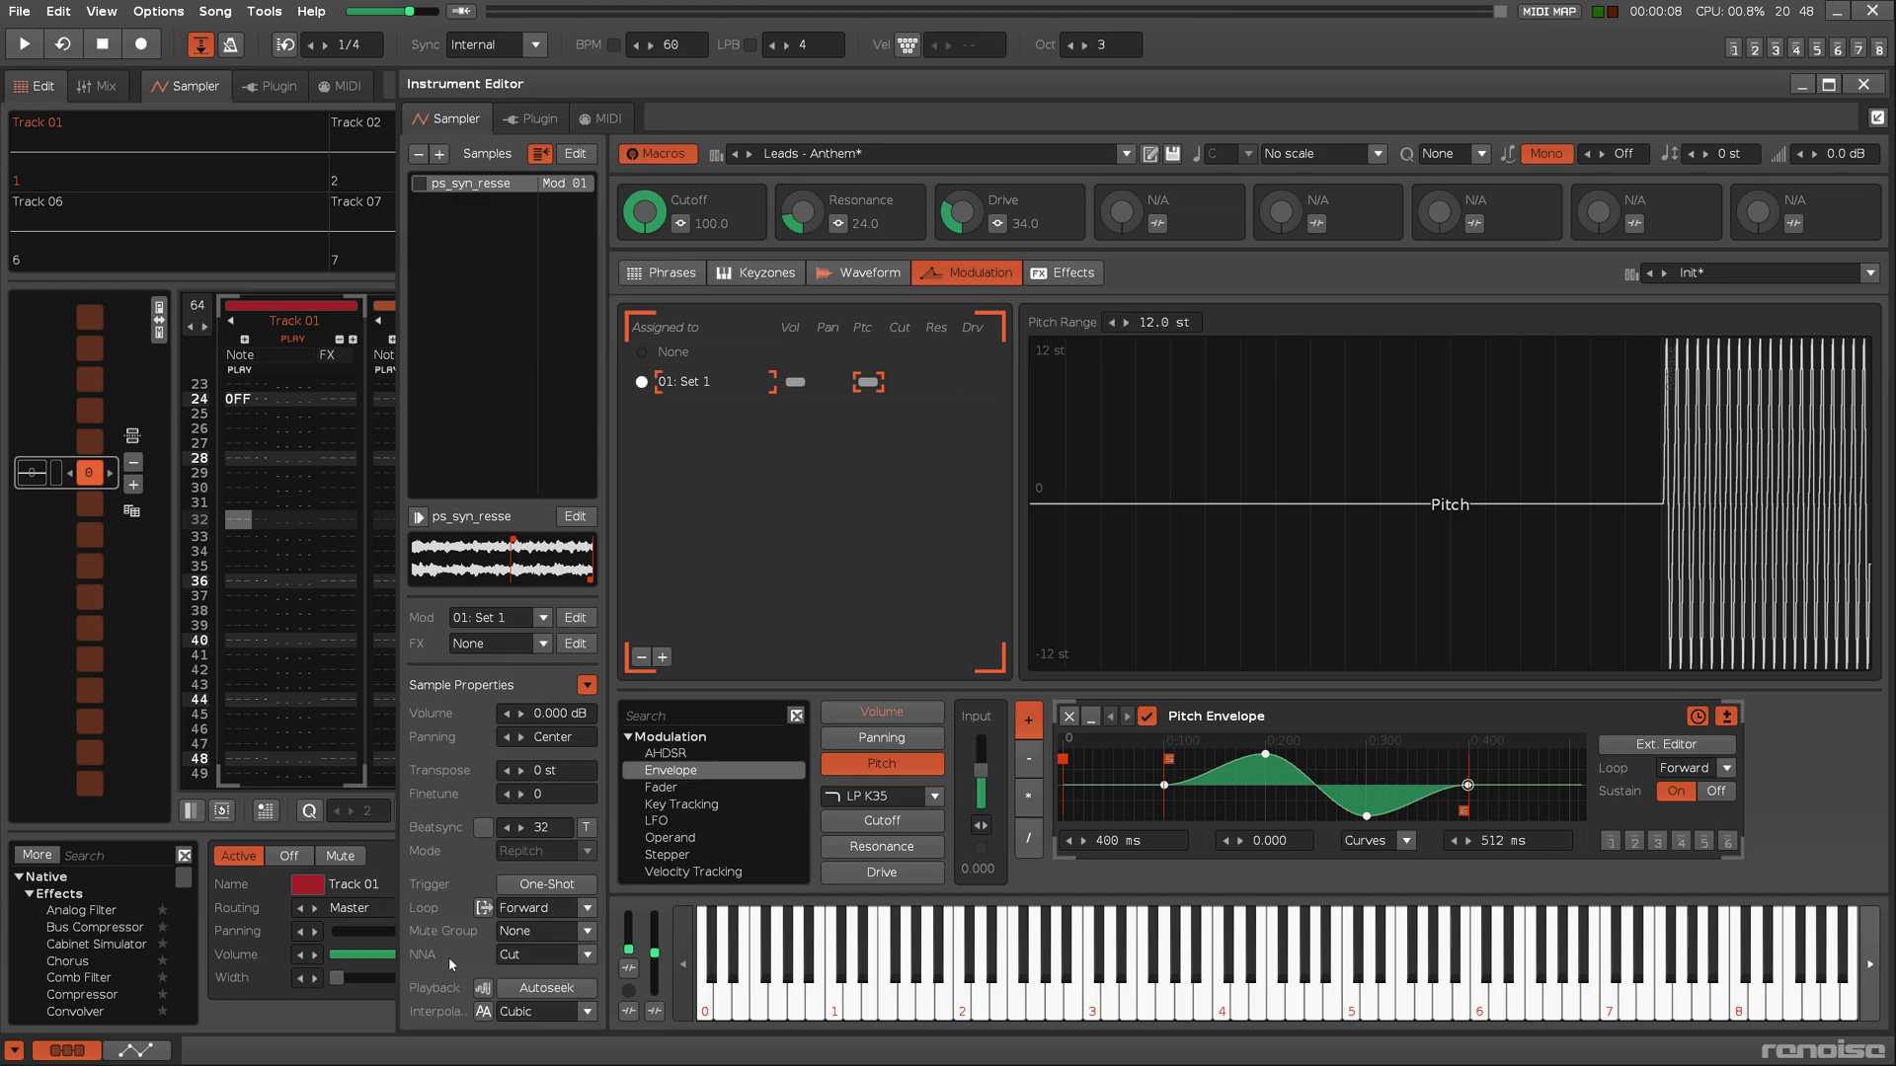
pyautogui.press('space')
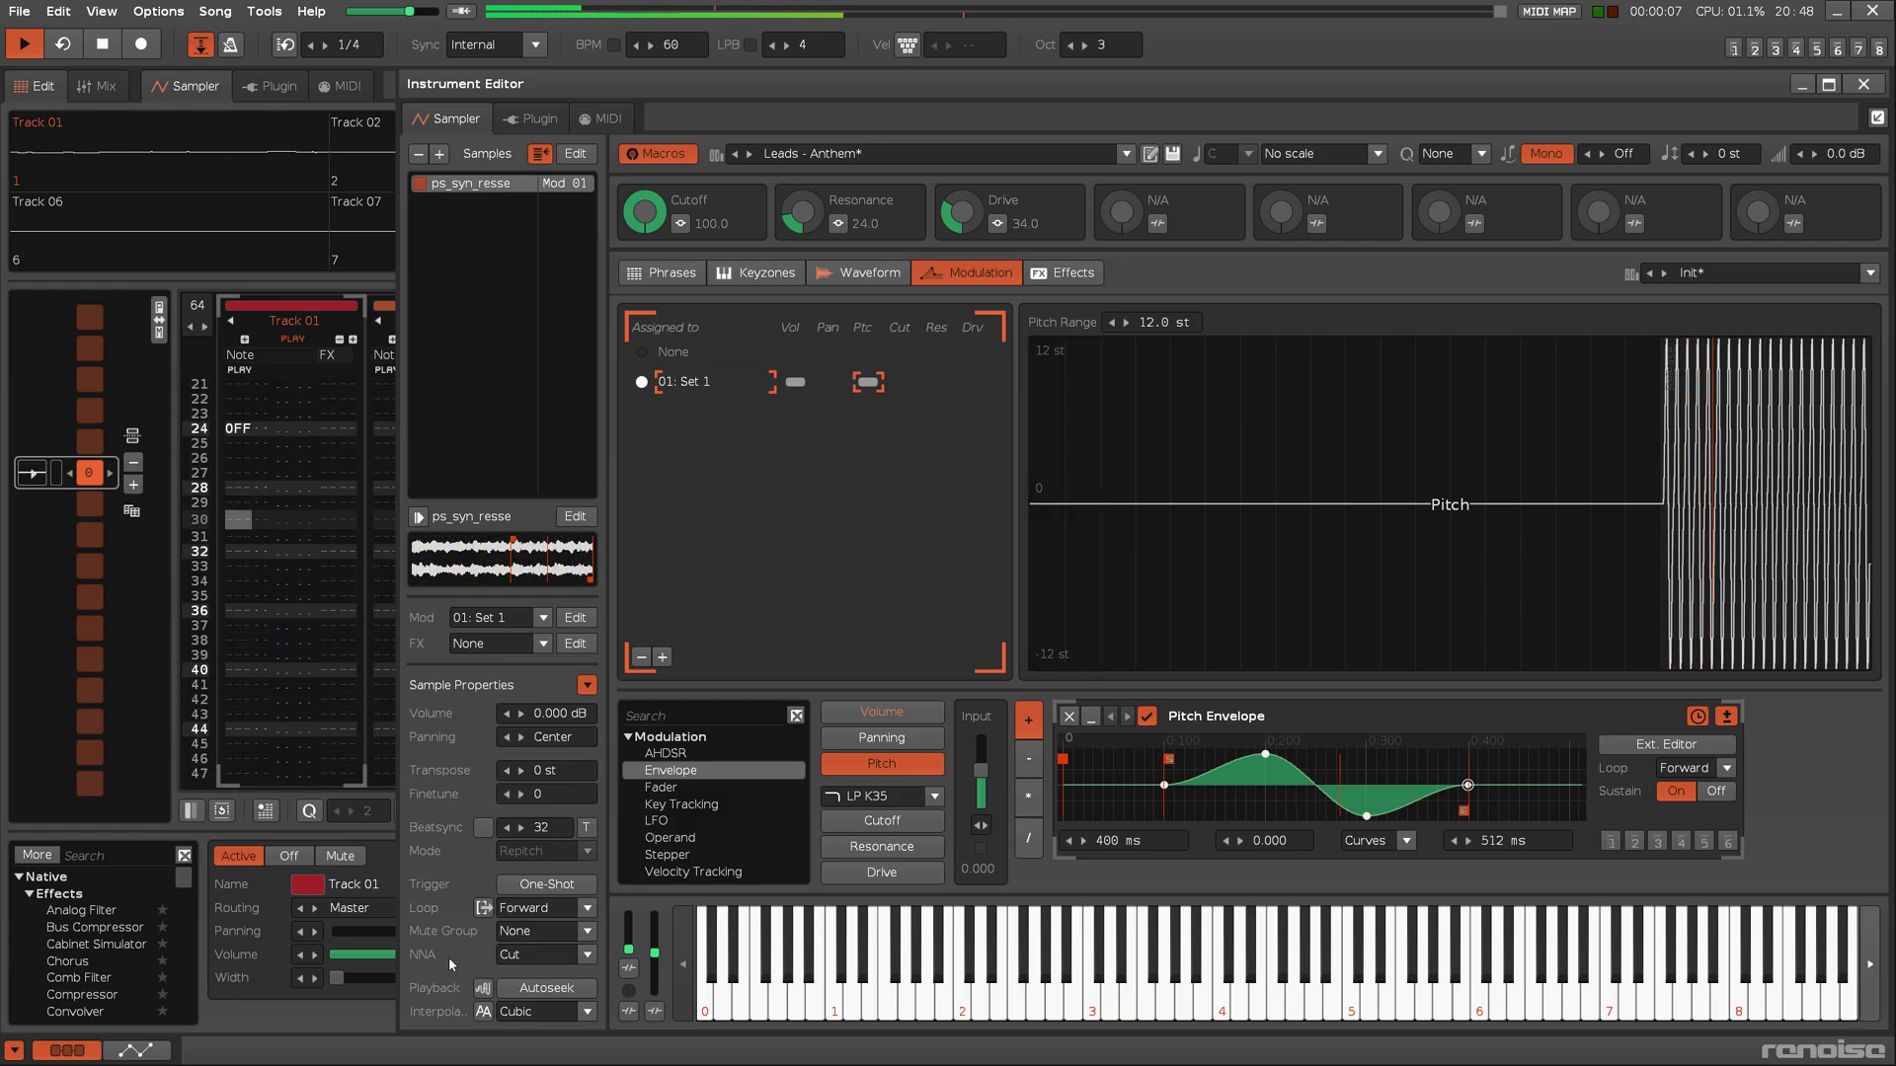
# Stop playback and switch the Anthem lead's NNA dropdown from Cut to Continue.
pyautogui.press('space')
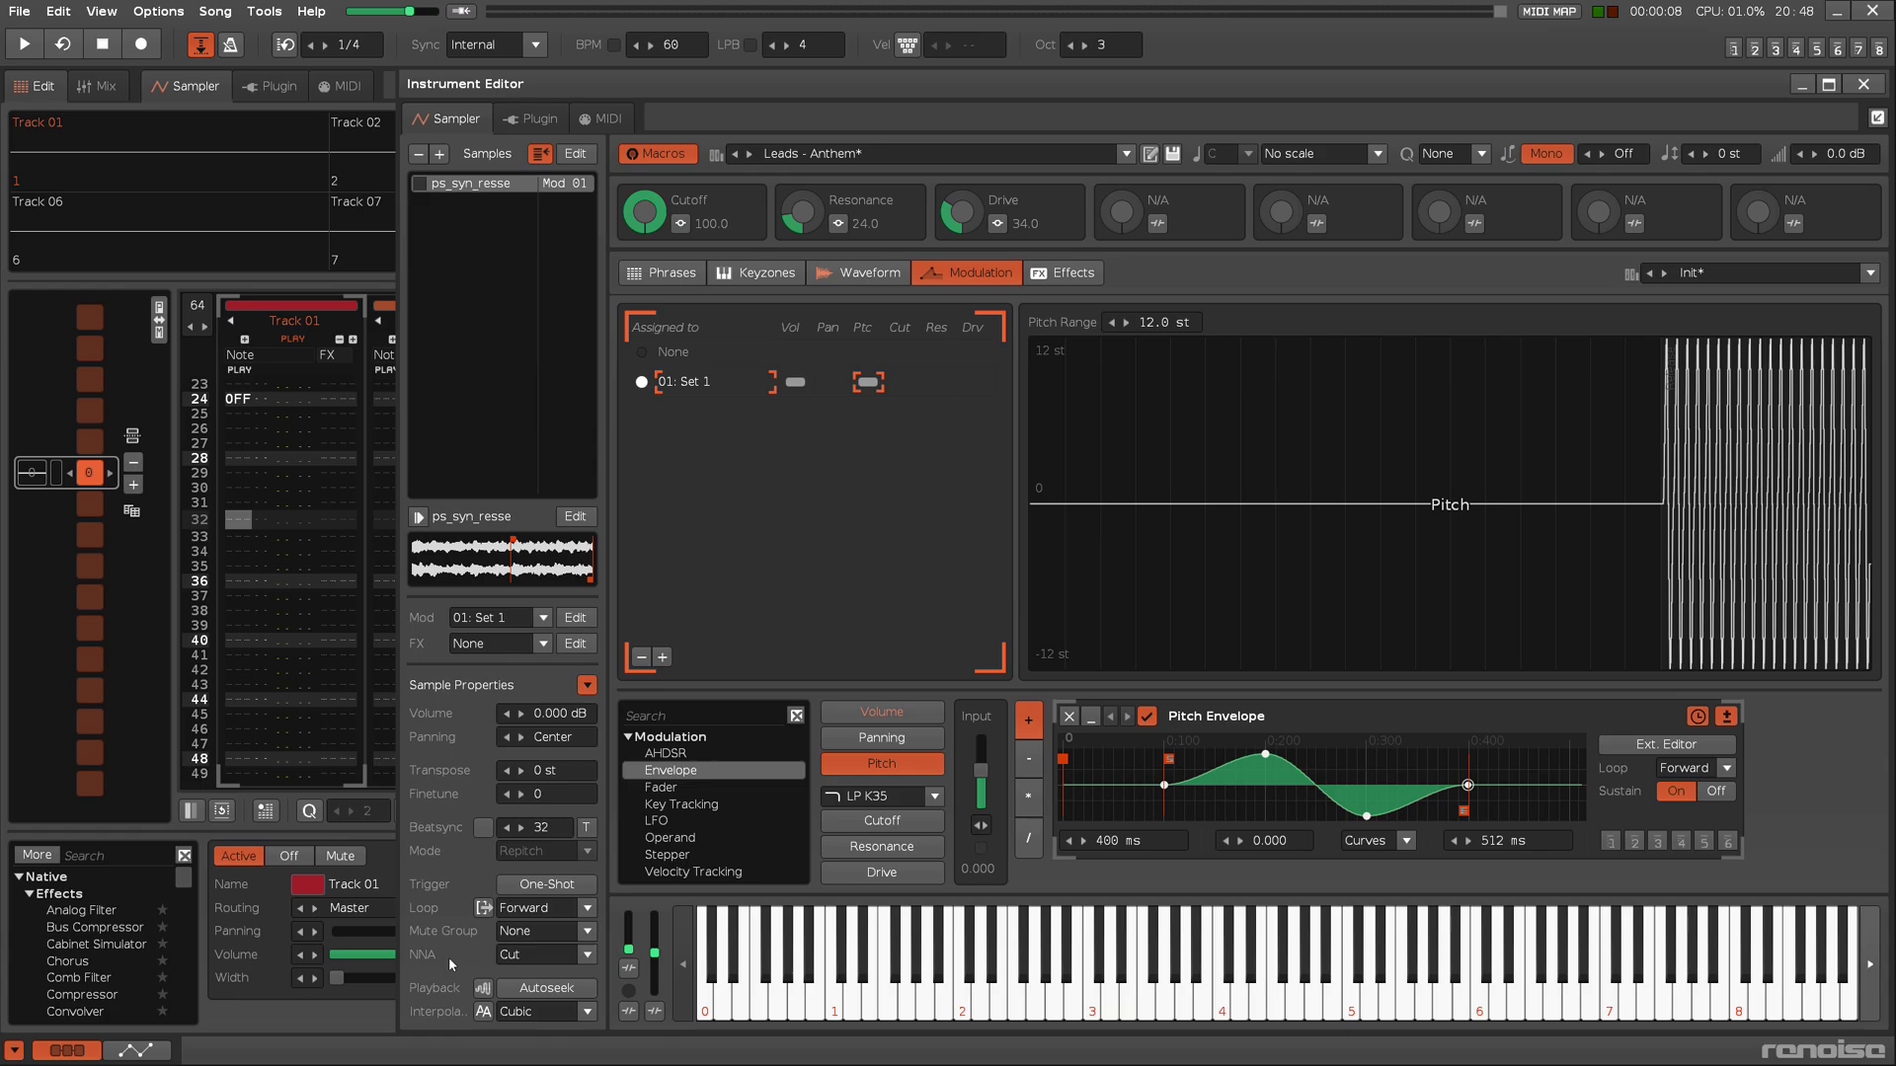
pyautogui.click(576, 956)
pyautogui.click(511, 932)
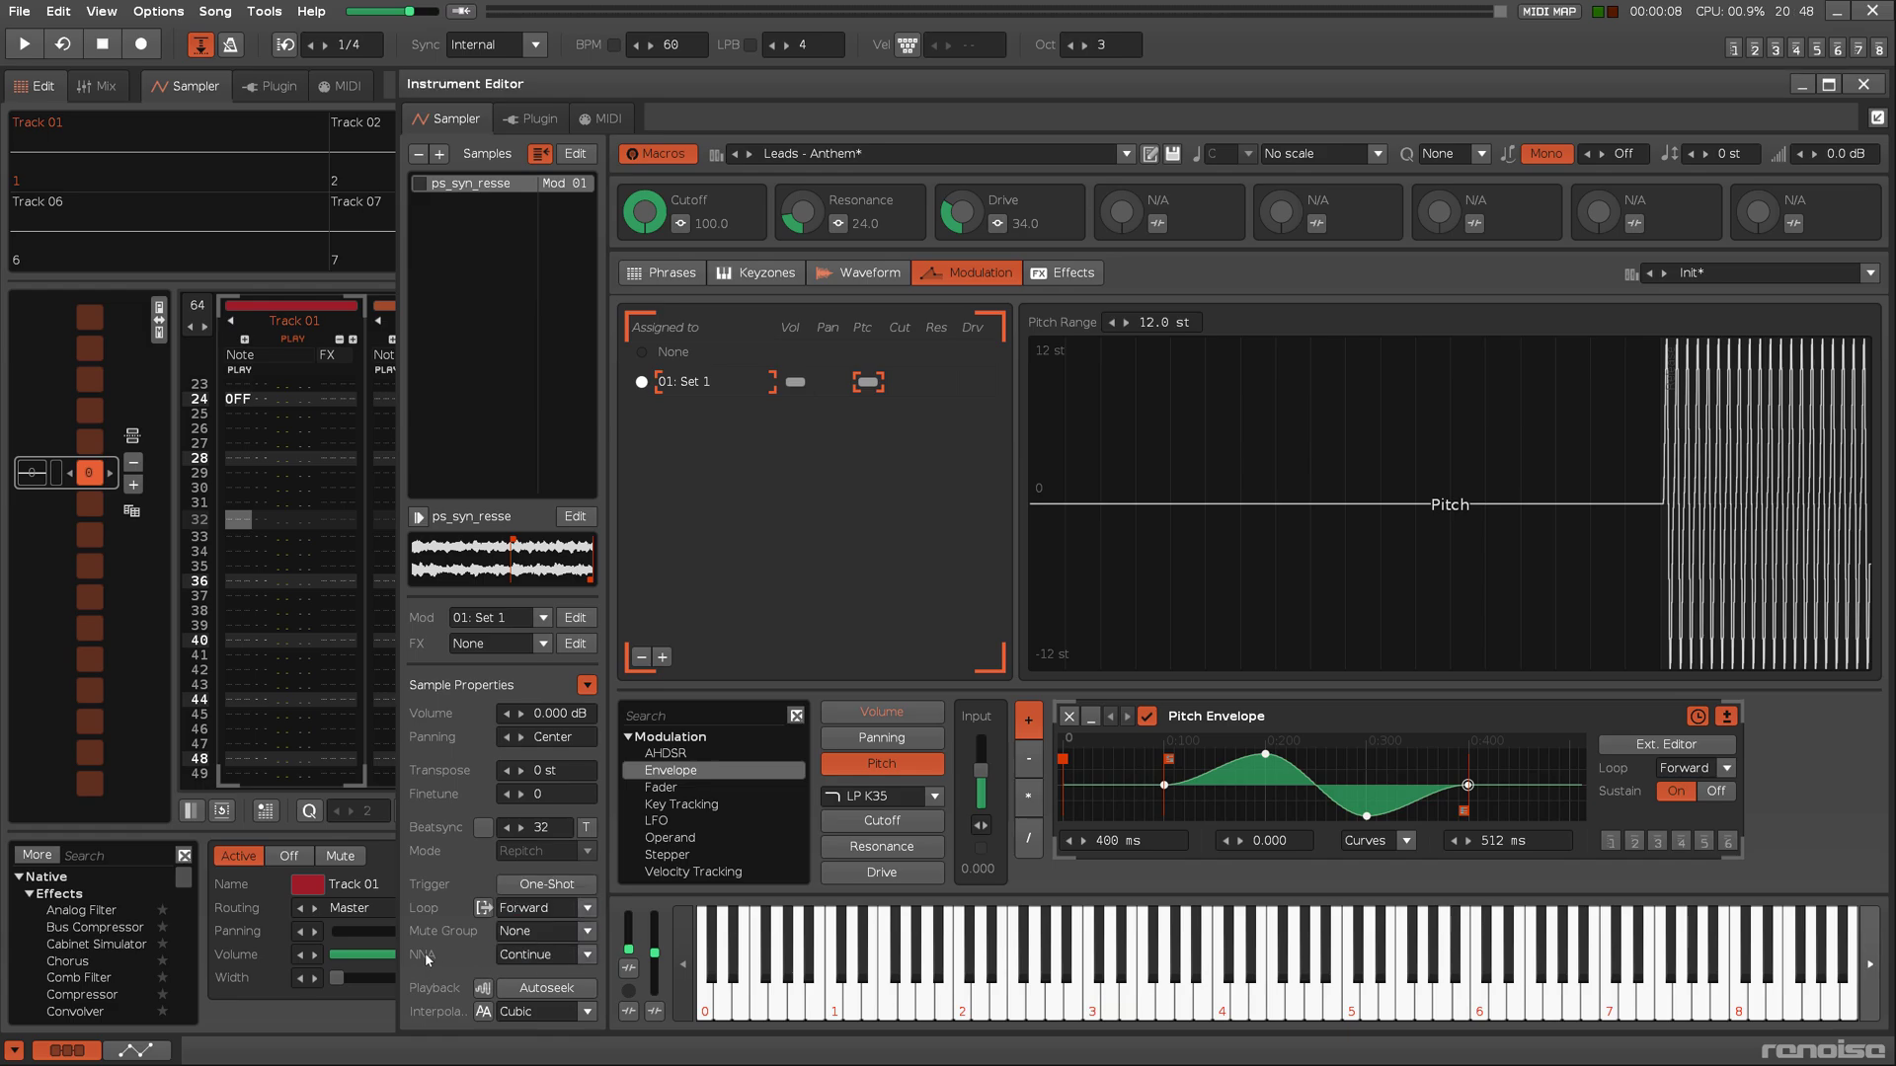